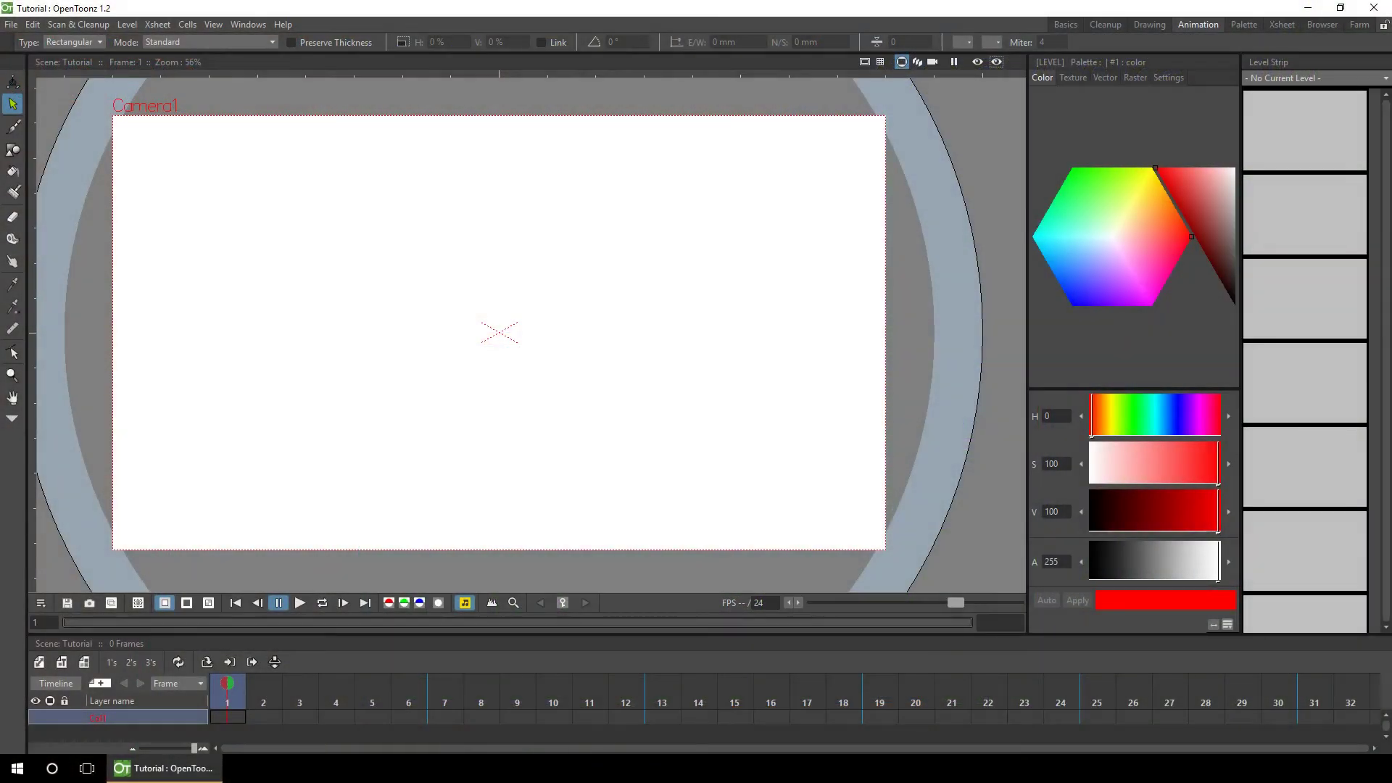
Step: Create a raster level named man and rename its layer to man
{"action": "left_click", "coordinate": [84, 662]}
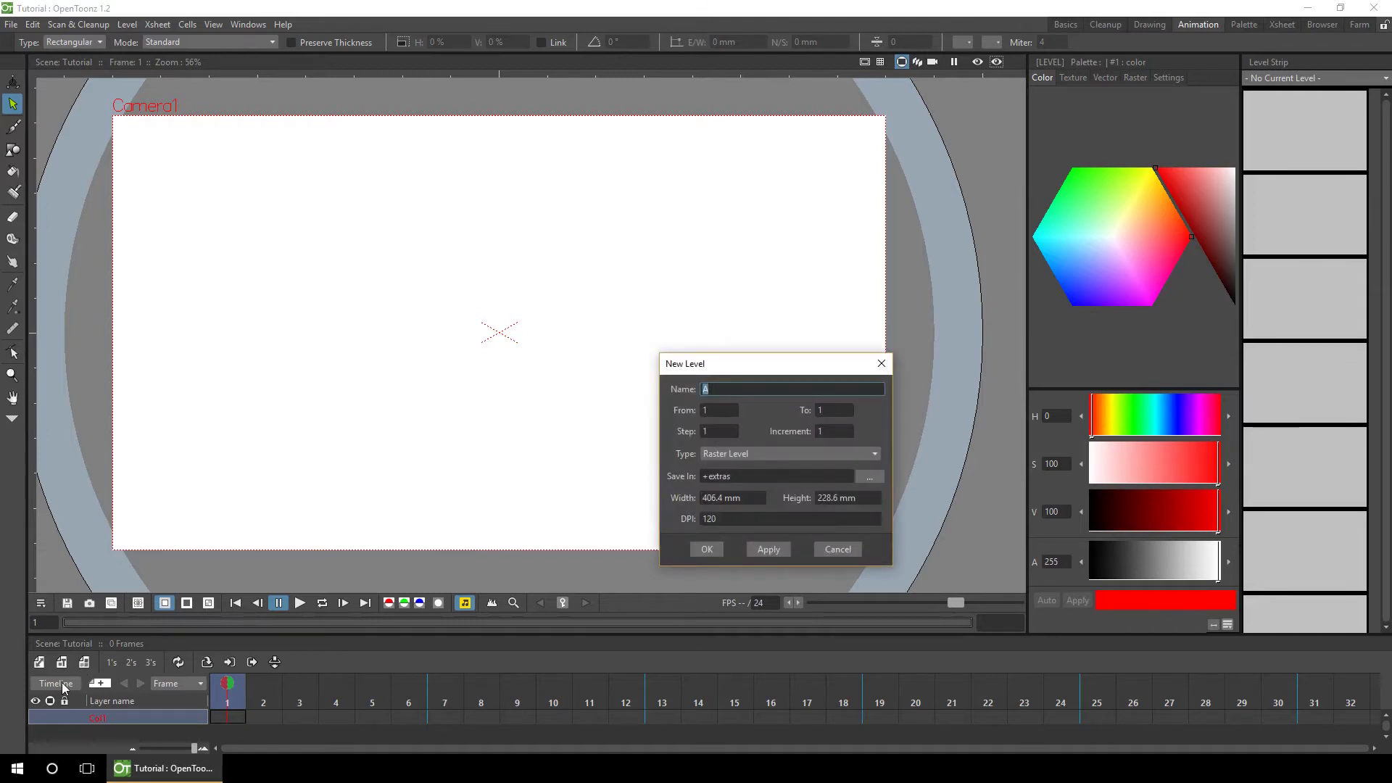
{"action": "type", "text": "man"}
{"action": "left_click", "coordinate": [705, 550]}
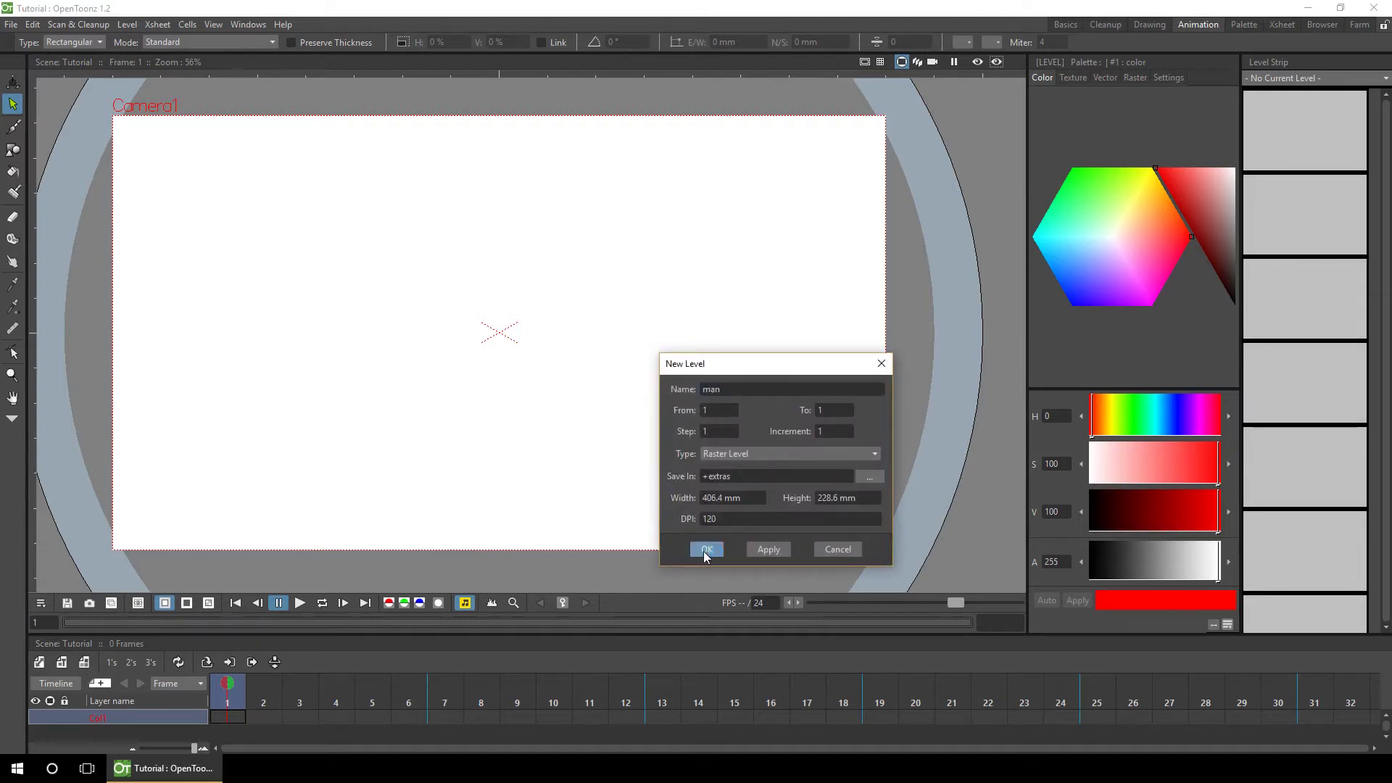
{"action": "double_click", "coordinate": [108, 717]}
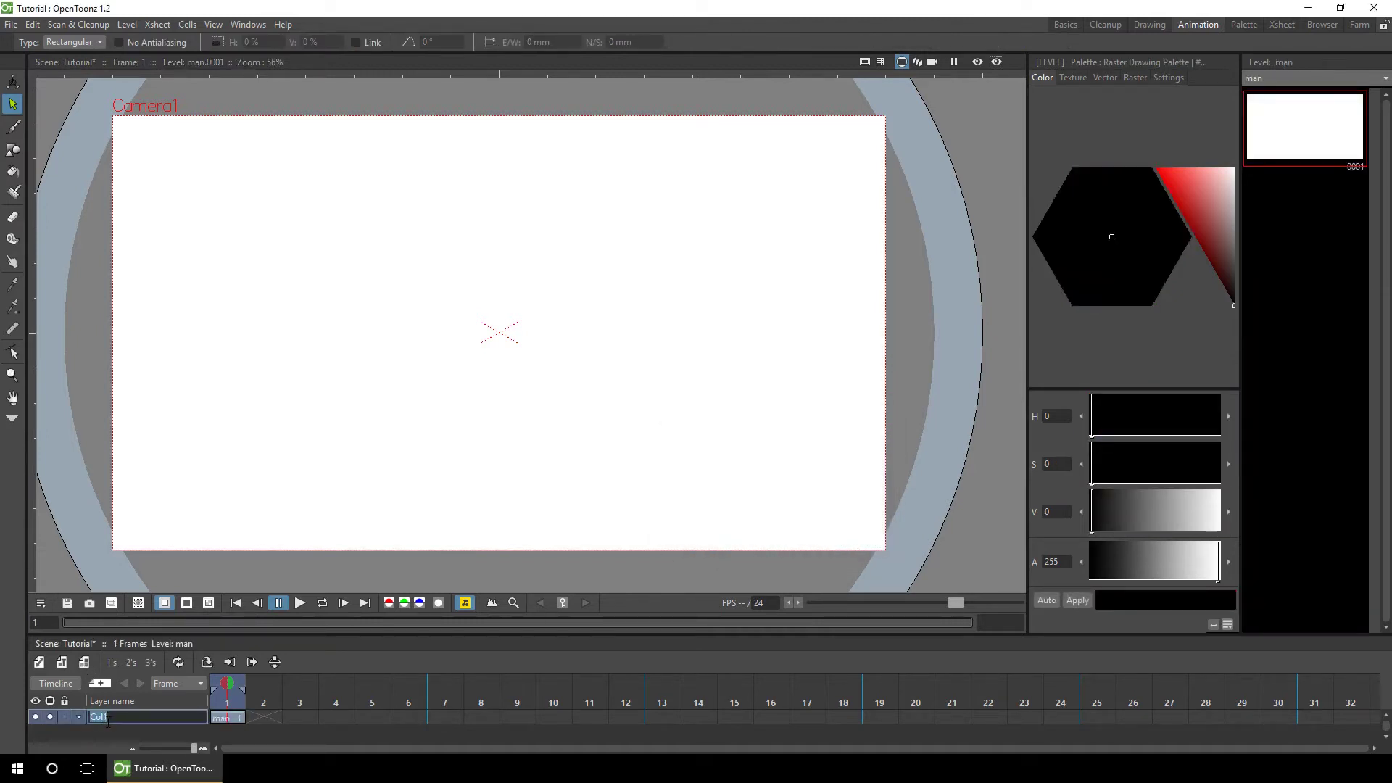
{"action": "type", "text": "man"}
{"action": "key", "text": "Return"}
Step: Activate the Brush on frame 1 of the man layer and set its minimum size to 5
{"action": "left_click", "coordinate": [222, 720]}
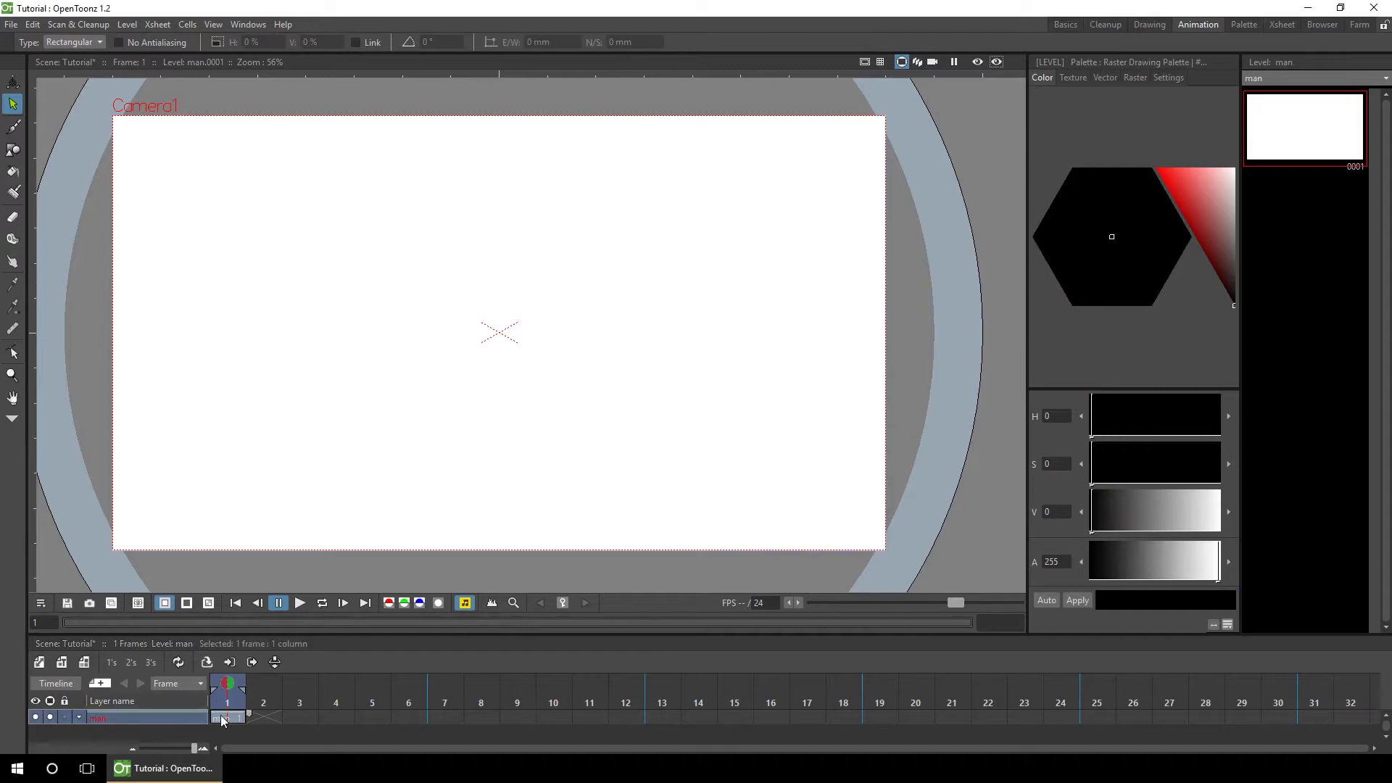
{"action": "left_click", "coordinate": [13, 127]}
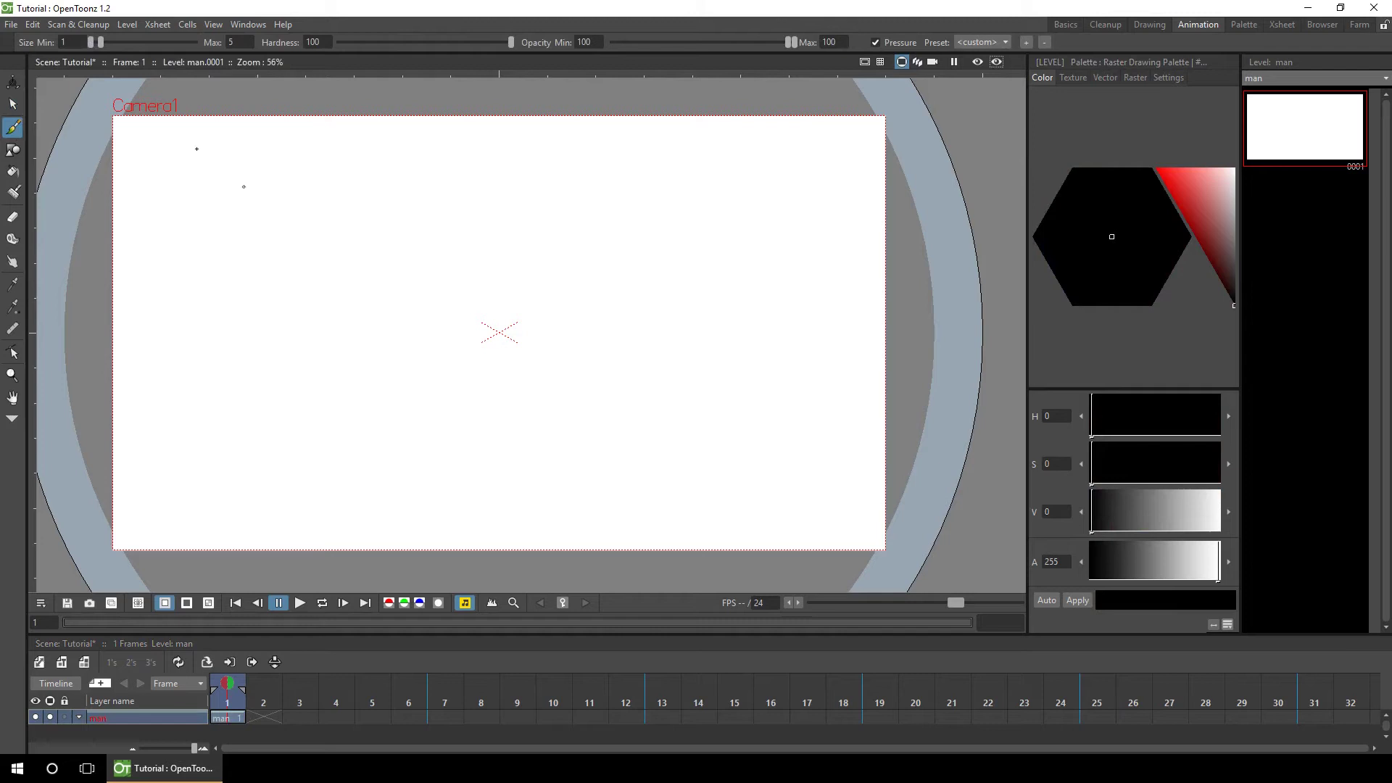
{"action": "double_click", "coordinate": [68, 42]}
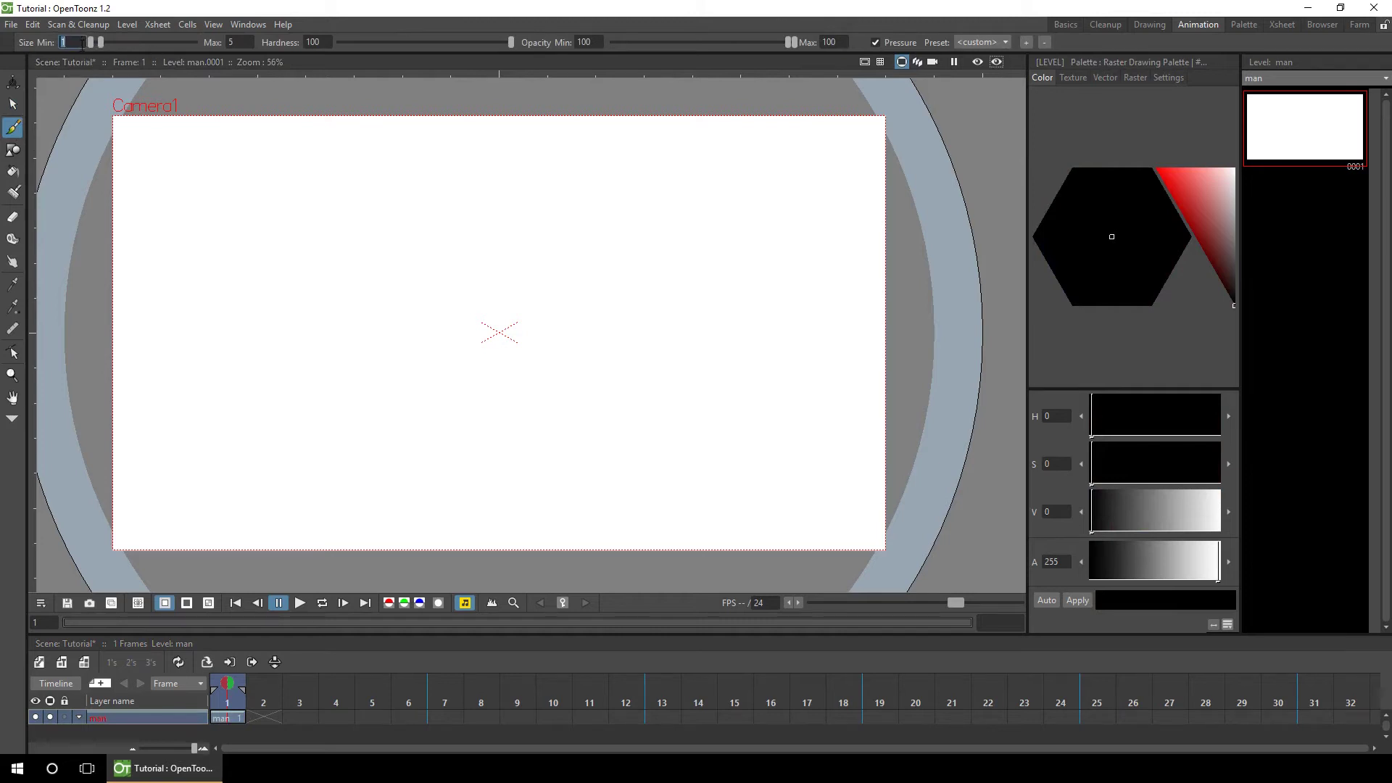
{"action": "type", "text": "5"}
{"action": "key", "text": "Return"}
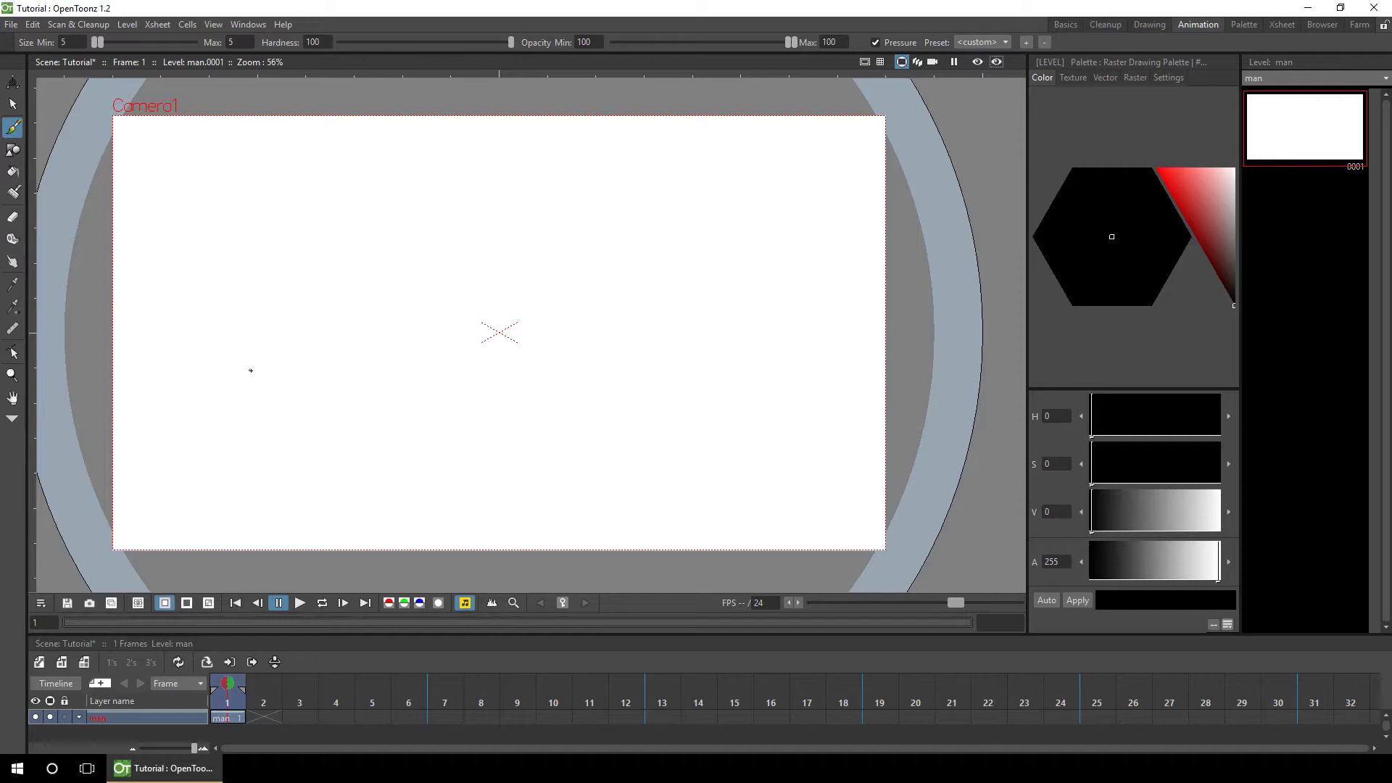
Step: Draw a standing stick figure with bent arms and striding legs near the canvas's lower left on frame 1, and save the scene
{"action": "mouse_move", "coordinate": [249, 350]}
{"action": "left_mouse_down"}
{"action": "mouse_move", "coordinate": [273, 378]}
{"action": "mouse_move", "coordinate": [251, 350]}
{"action": "mouse_move", "coordinate": [232, 388]}
{"action": "mouse_move", "coordinate": [266, 364]}
{"action": "mouse_move", "coordinate": [240, 480]}
{"action": "left_mouse_up"}
{"action": "key", "text": "ctrl+z"}
{"action": "mouse_move", "coordinate": [247, 395]}
{"action": "left_mouse_down"}
{"action": "mouse_move", "coordinate": [244, 498]}
{"action": "mouse_move", "coordinate": [261, 501]}
{"action": "mouse_move", "coordinate": [278, 535]}
{"action": "left_mouse_up"}
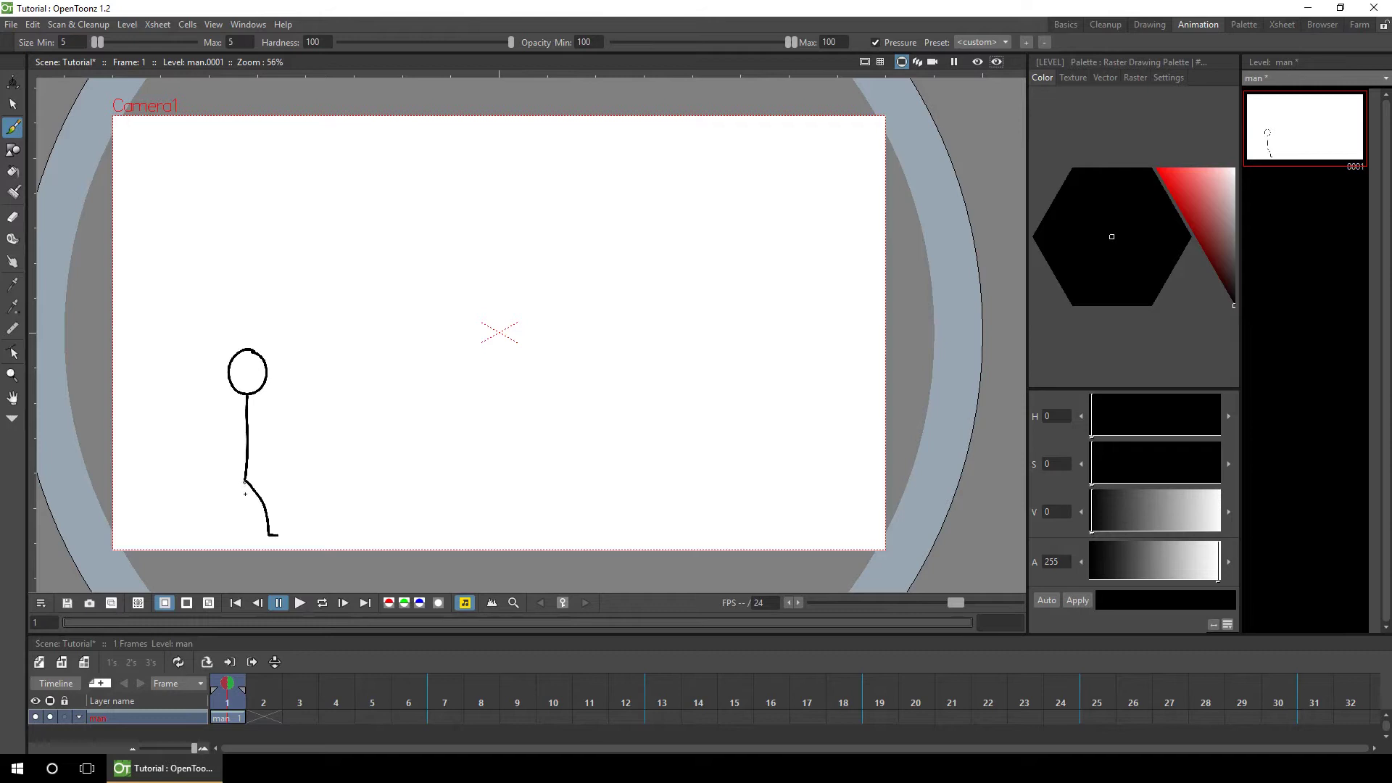
{"action": "left_click_drag", "start_coordinate": [246, 482], "coordinate": [220, 525]}
{"action": "mouse_move", "coordinate": [246, 399]}
{"action": "left_mouse_down"}
{"action": "mouse_move", "coordinate": [217, 420]}
{"action": "mouse_move", "coordinate": [224, 458]}
{"action": "left_mouse_up"}
{"action": "left_click_drag", "start_coordinate": [247, 400], "coordinate": [242, 446]}
{"action": "key", "text": "ctrl+s"}
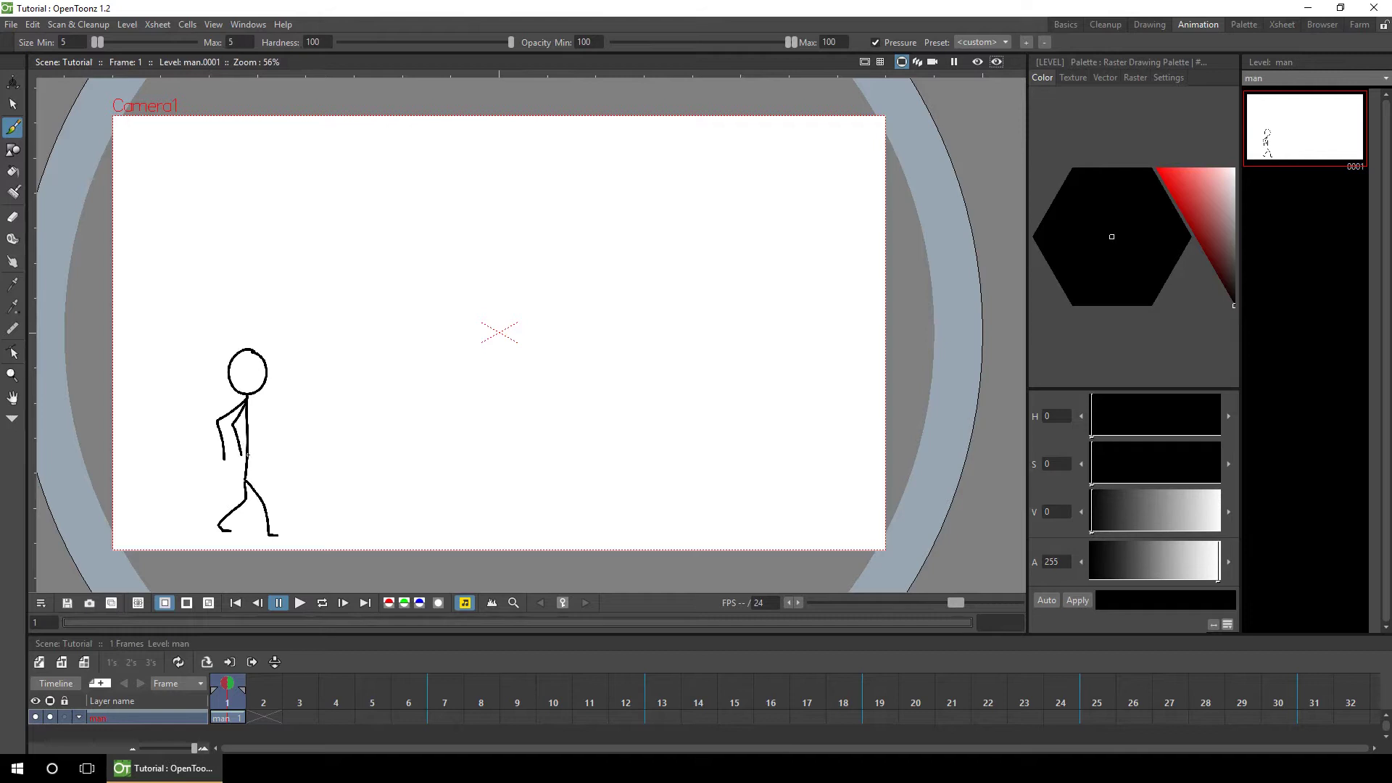
Step: Copy the figure's head and torso from frame 1 with a Freehand selection and paste them into frame 2
{"action": "key", "text": "s"}
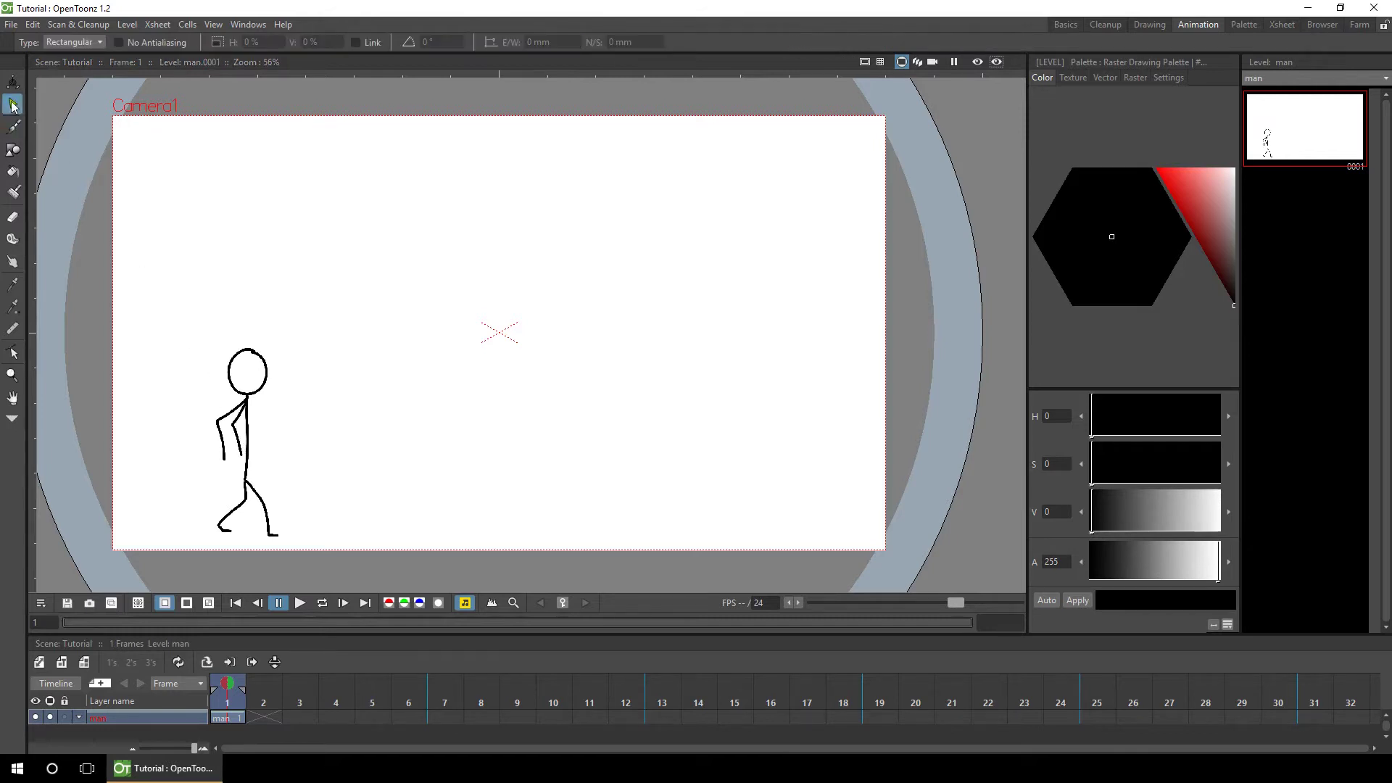
{"action": "left_click", "coordinate": [86, 67]}
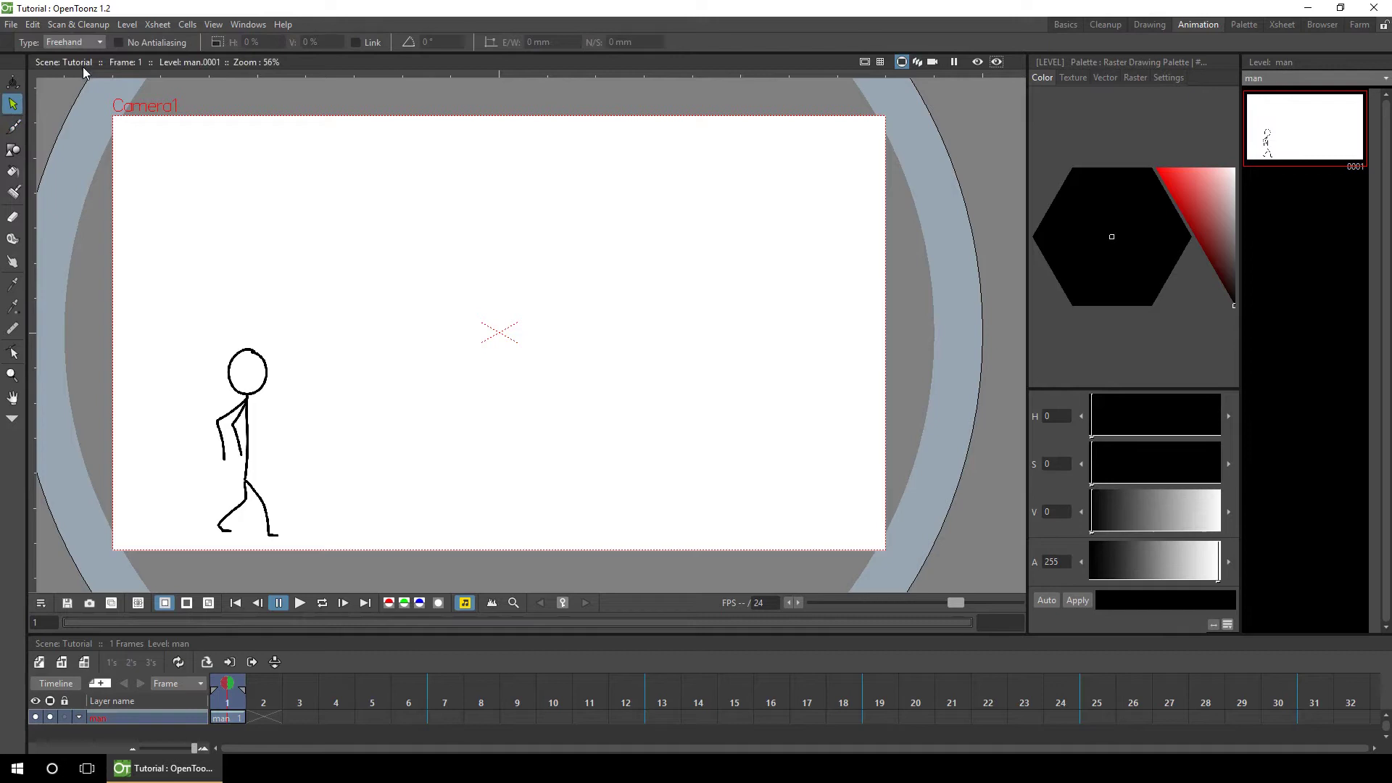
{"action": "mouse_move", "coordinate": [259, 334]}
{"action": "left_mouse_down"}
{"action": "mouse_move", "coordinate": [234, 337]}
{"action": "mouse_move", "coordinate": [214, 379]}
{"action": "mouse_move", "coordinate": [243, 416]}
{"action": "mouse_move", "coordinate": [239, 484]}
{"action": "mouse_move", "coordinate": [271, 438]}
{"action": "mouse_move", "coordinate": [284, 321]}
{"action": "left_mouse_up"}
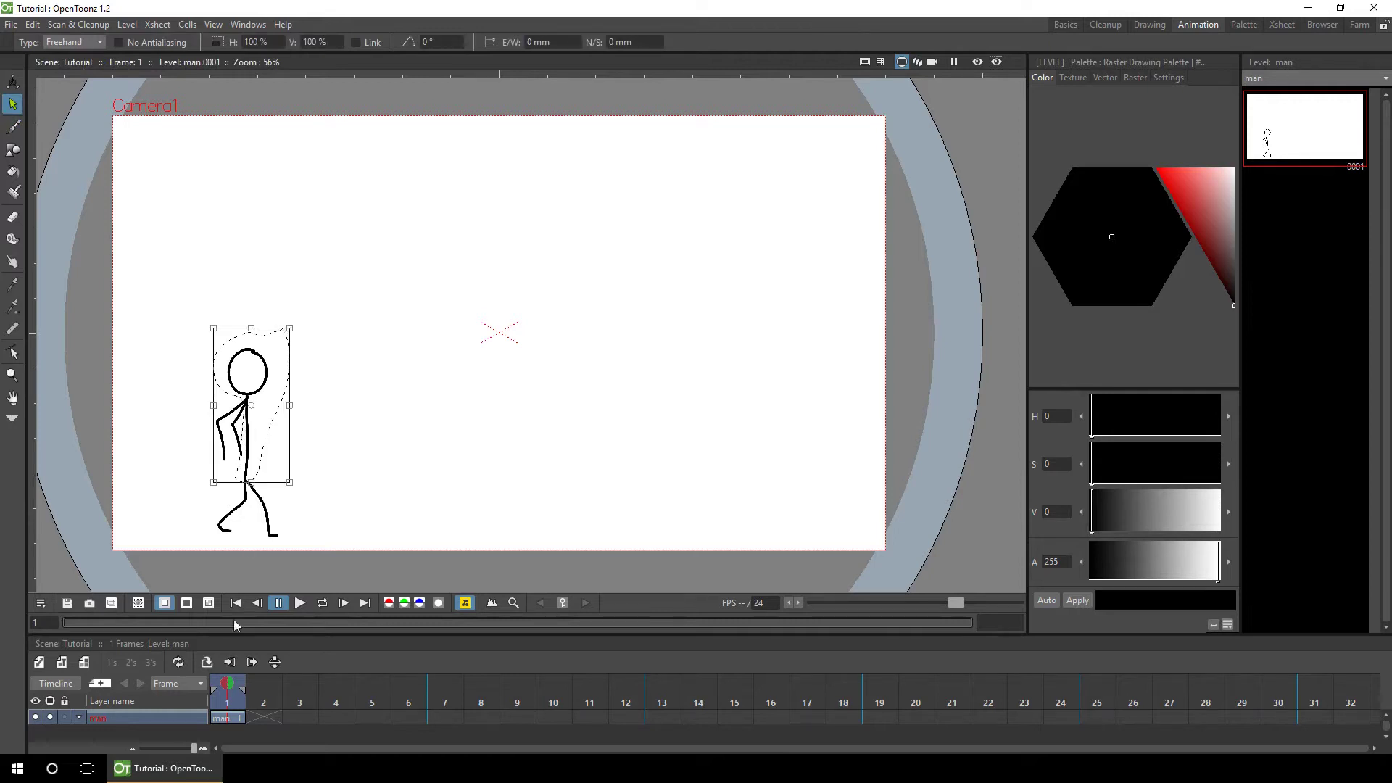
{"action": "left_click", "coordinate": [265, 716]}
{"action": "key", "text": "ctrl+v"}
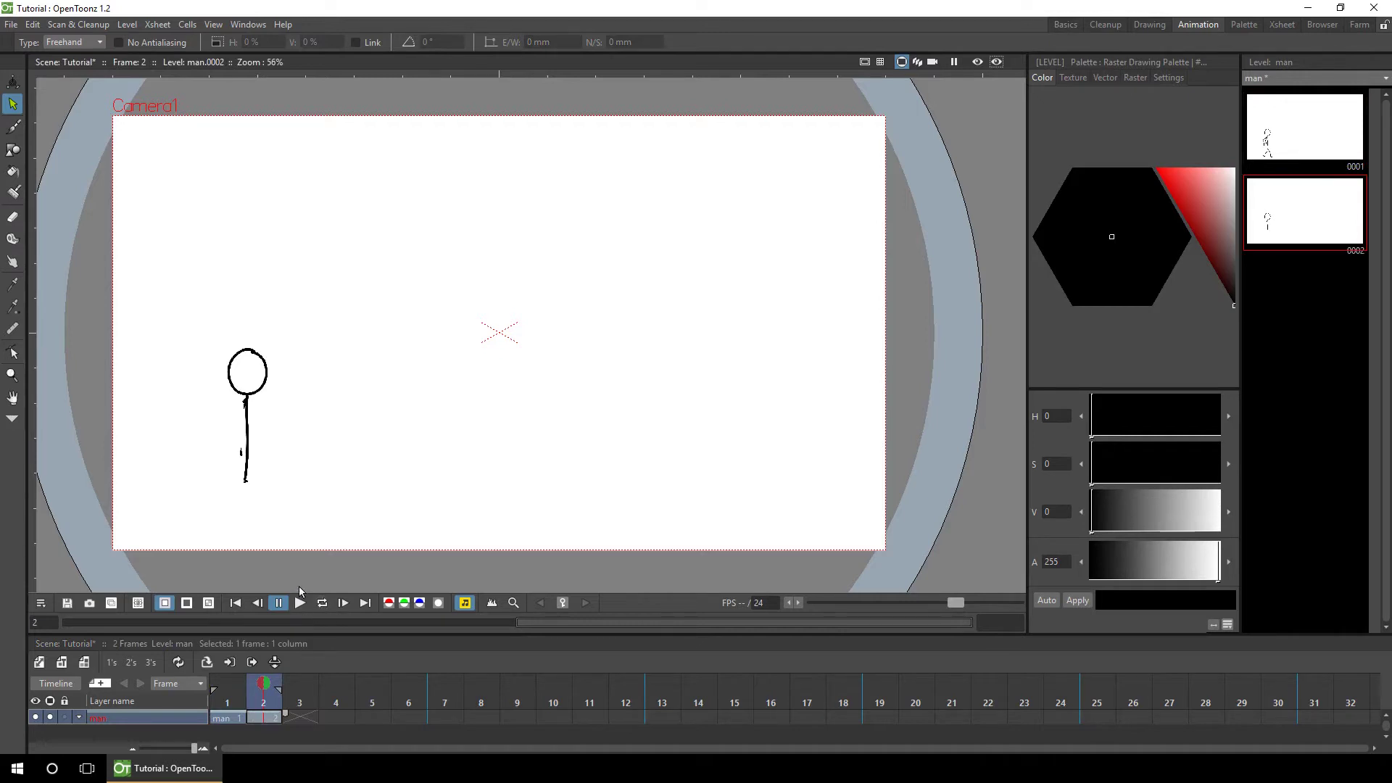
Step: Enlarge the eraser and remove the leftover arm fragments beside the torso in frame 2
{"action": "left_click", "coordinate": [13, 216]}
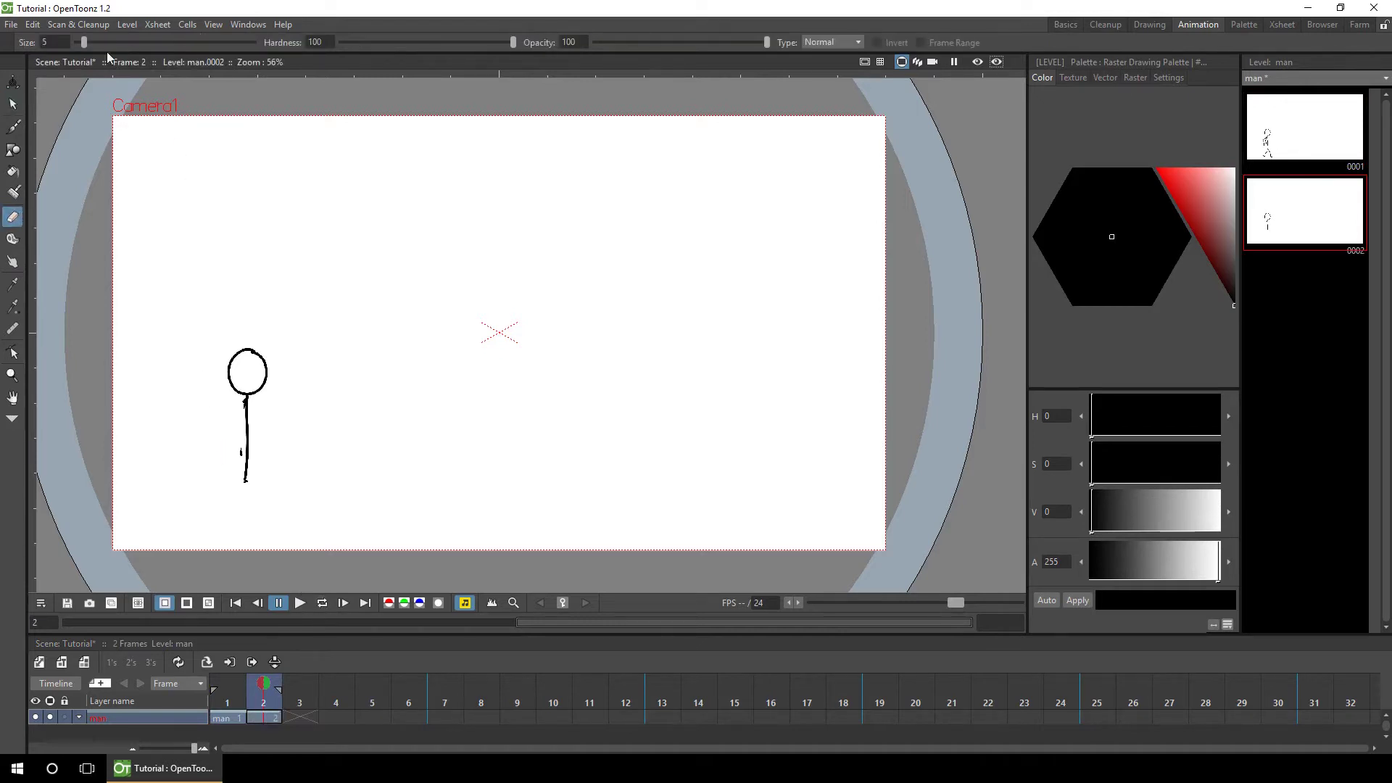
{"action": "left_click_drag", "start_coordinate": [97, 39], "coordinate": [107, 37]}
{"action": "left_click", "coordinate": [236, 463]}
Step: Show frame 1 as onion skin and tilt the head and torso in frame 2 about 20° forward, with the hip kept in place
{"action": "left_click", "coordinate": [228, 683]}
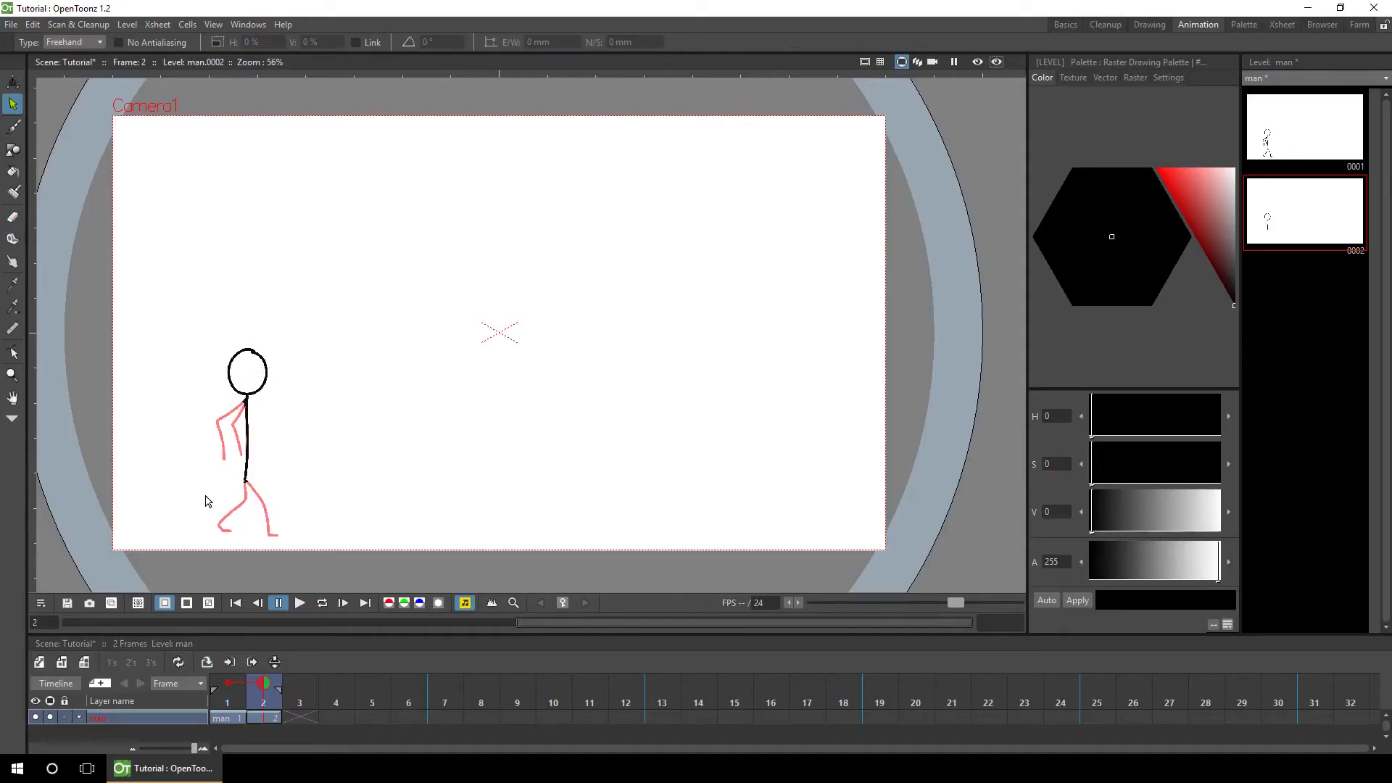
{"action": "mouse_move", "coordinate": [205, 496]}
{"action": "left_mouse_down"}
{"action": "mouse_move", "coordinate": [300, 330]}
{"action": "mouse_move", "coordinate": [191, 323]}
{"action": "left_mouse_up"}
{"action": "left_click_drag", "start_coordinate": [335, 295], "coordinate": [359, 328]}
{"action": "left_click_drag", "start_coordinate": [252, 418], "coordinate": [273, 421]}
{"action": "left_click_drag", "start_coordinate": [380, 324], "coordinate": [385, 335]}
{"action": "left_click_drag", "start_coordinate": [291, 411], "coordinate": [296, 416]}
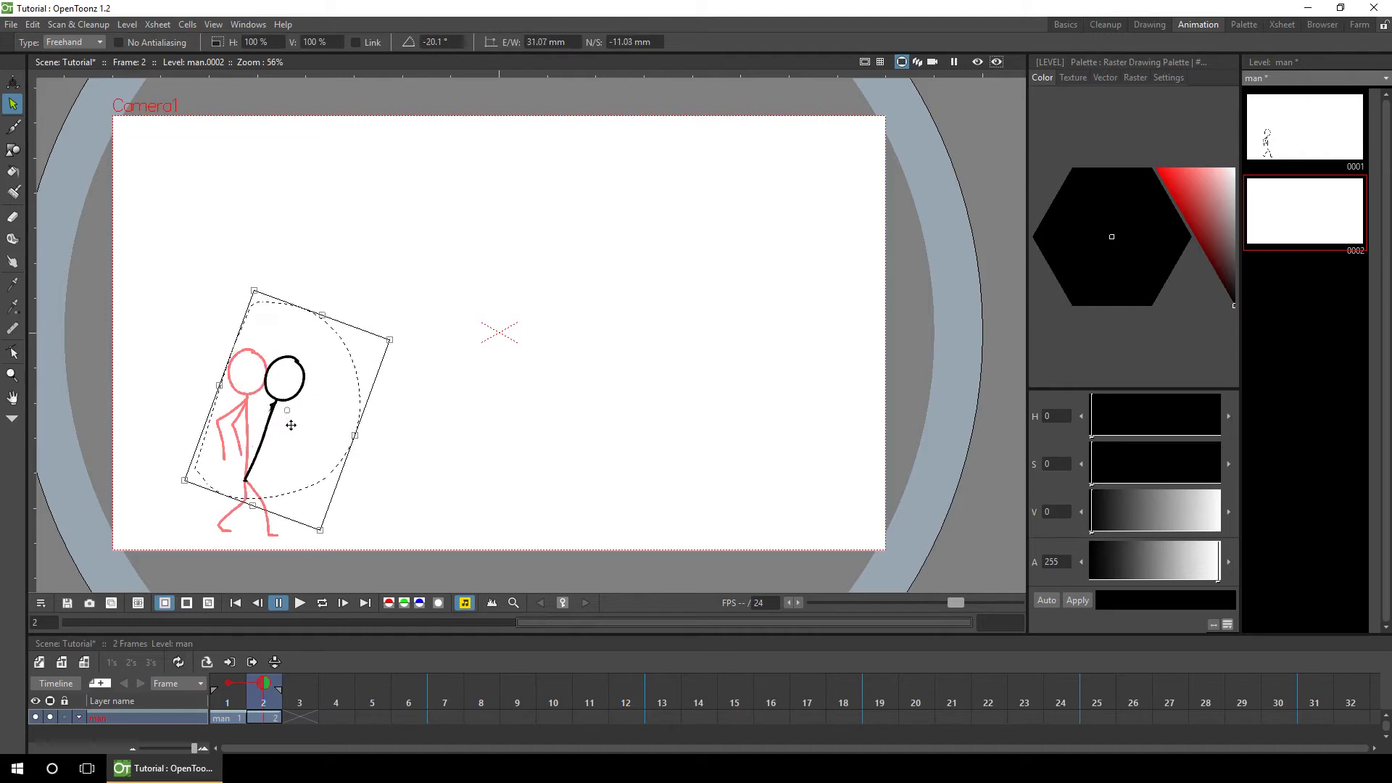
Step: Lower the tilted head and torso in frame 2 for a crouching pose
{"action": "left_click", "coordinate": [12, 127]}
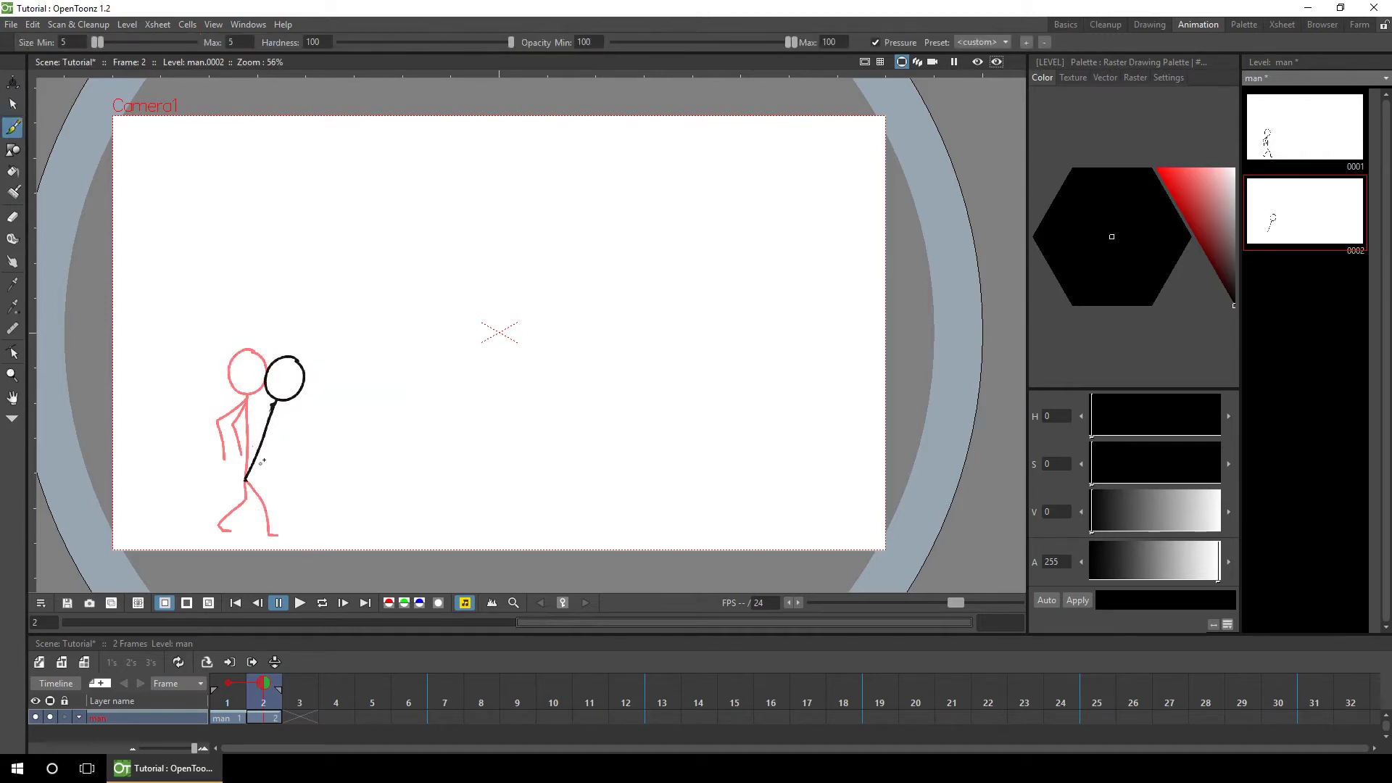
{"action": "key", "text": "s"}
{"action": "left_click_drag", "start_coordinate": [202, 553], "coordinate": [348, 342]}
{"action": "left_click_drag", "start_coordinate": [290, 435], "coordinate": [288, 466]}
Step: Draw the folded legs and the backward-bent arms of the crouching figure in frame 2 with the Brush
{"action": "key", "text": "b"}
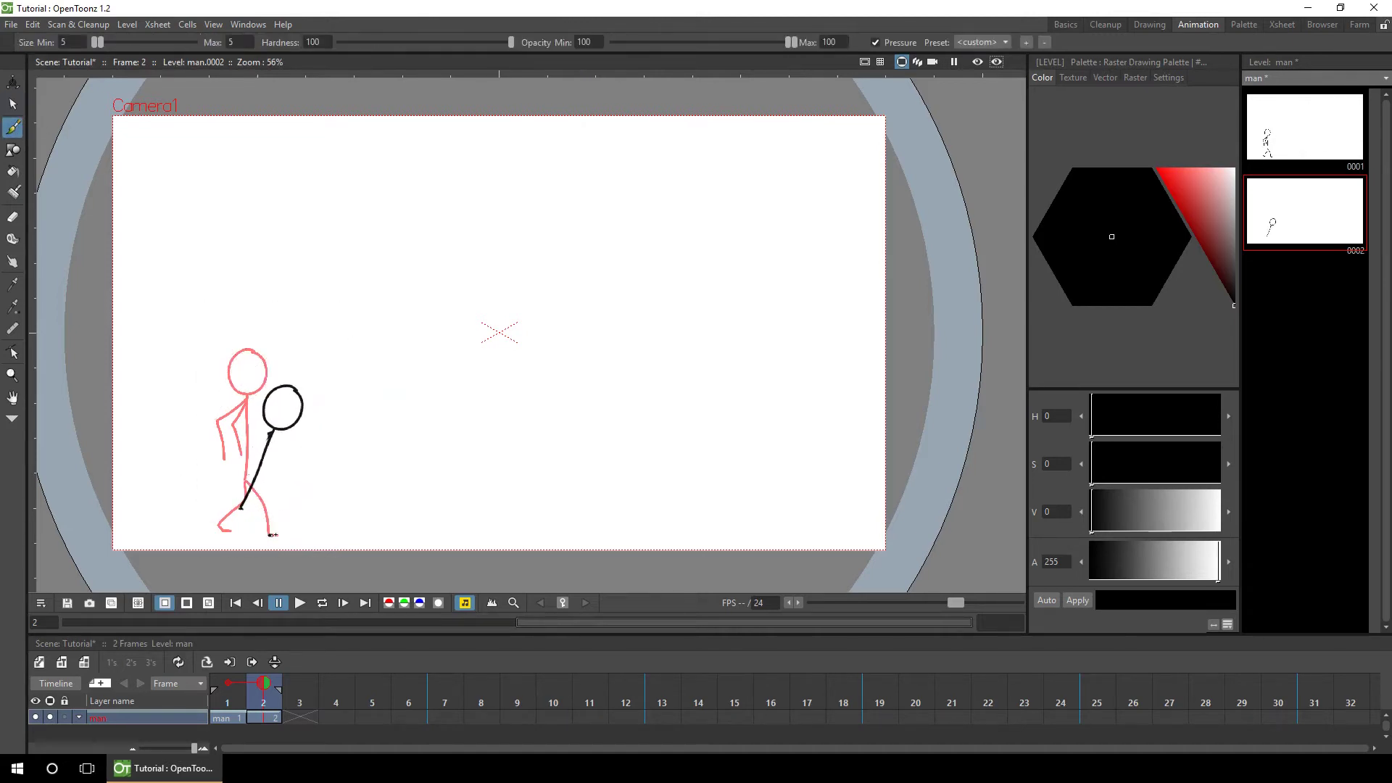
{"action": "mouse_move", "coordinate": [241, 508]}
{"action": "left_mouse_down"}
{"action": "mouse_move", "coordinate": [278, 535]}
{"action": "mouse_move", "coordinate": [221, 532]}
{"action": "left_mouse_up"}
{"action": "key", "text": "ctrl+z"}
{"action": "key", "text": "ctrl+z"}
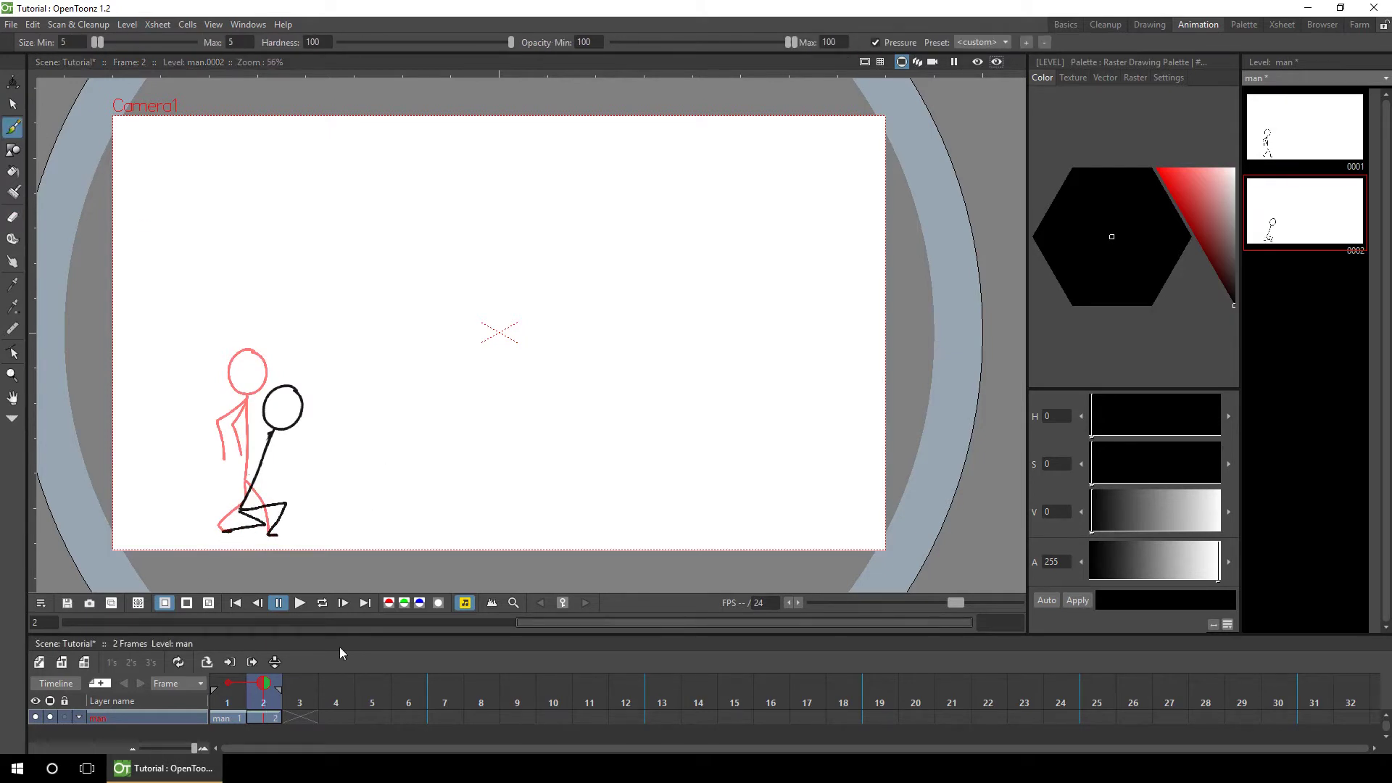
{"action": "mouse_move", "coordinate": [270, 433]}
{"action": "left_mouse_down"}
{"action": "mouse_move", "coordinate": [238, 454]}
{"action": "mouse_move", "coordinate": [259, 468]}
{"action": "left_mouse_up"}
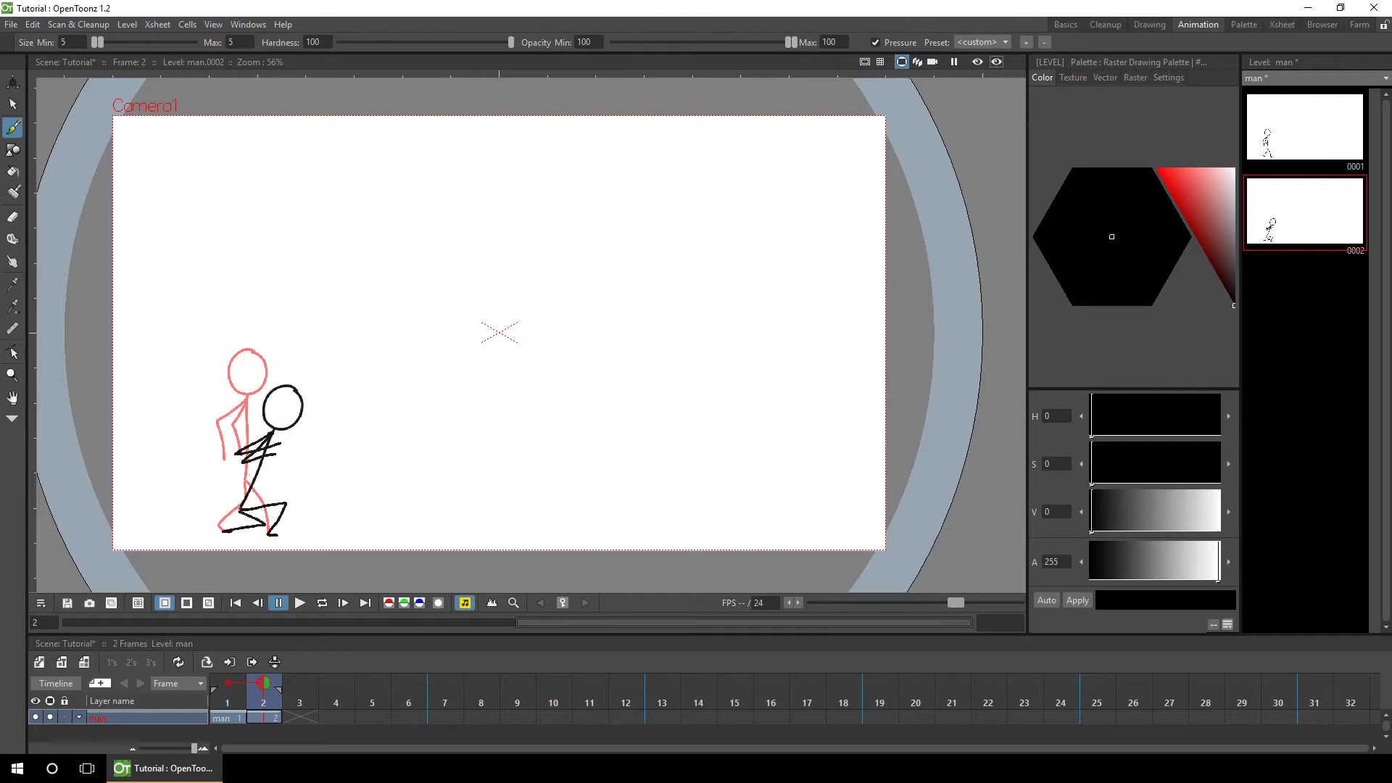
Step: Trace the head and torso of the crouching figure into frame 3
{"action": "left_click", "coordinate": [299, 717]}
{"action": "left_click_drag", "start_coordinate": [285, 387], "coordinate": [239, 510]}
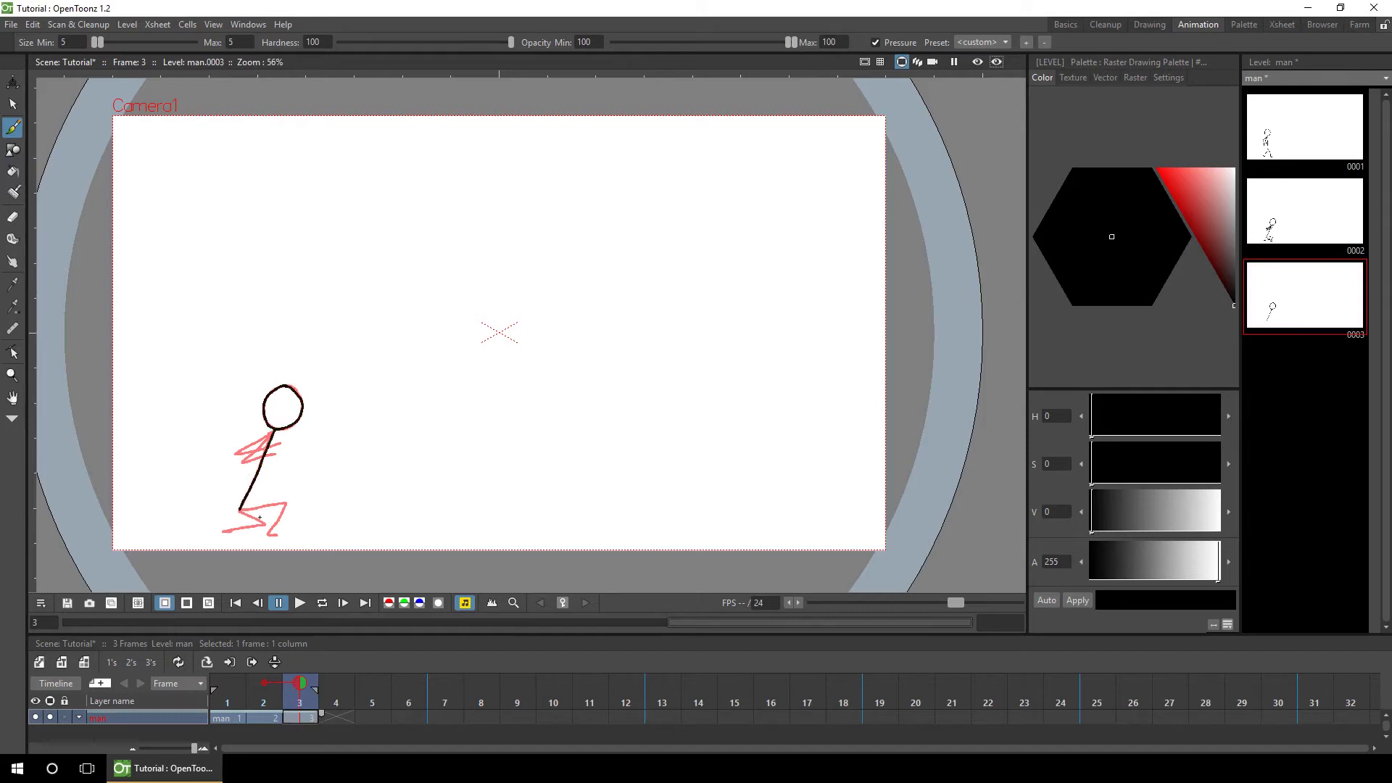
Step: Turn the onion skin of frame 2 off and back on
{"action": "left_click", "coordinate": [264, 684]}
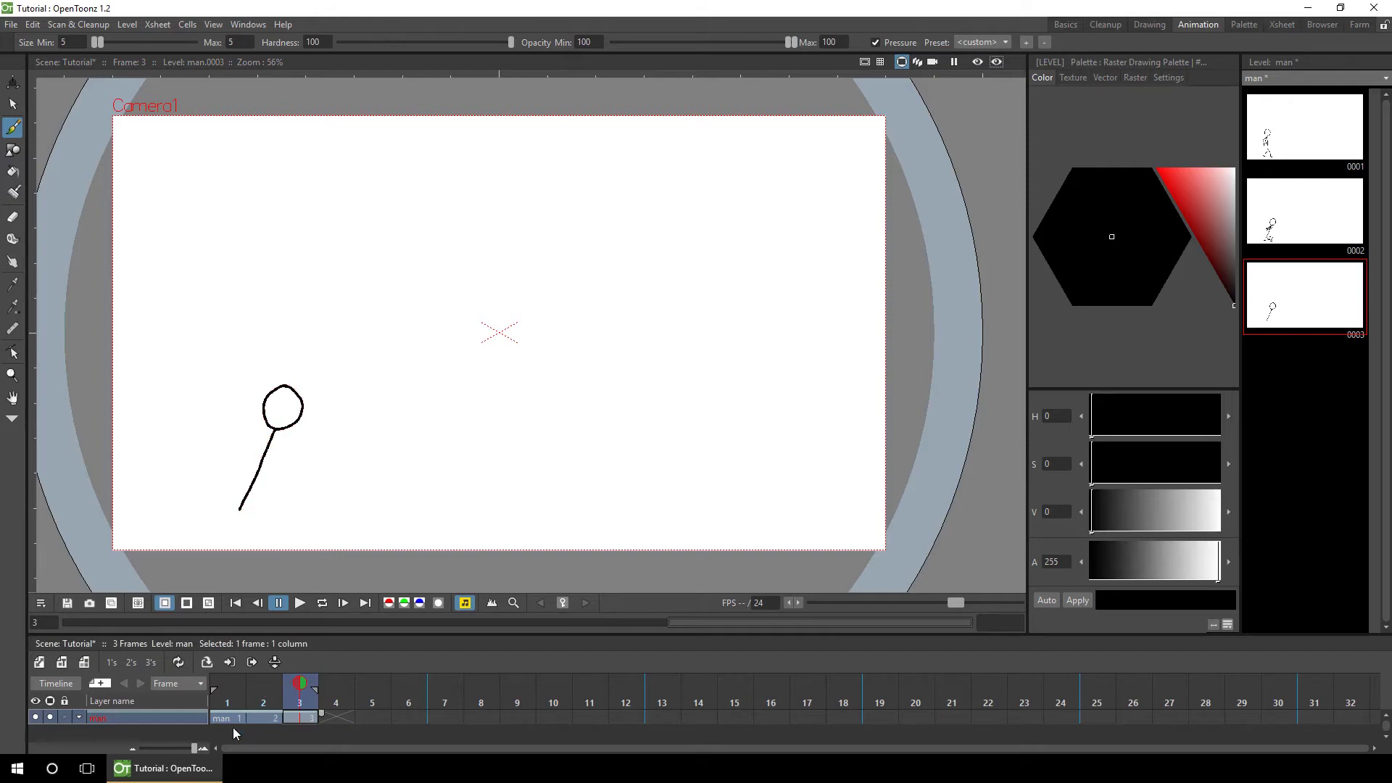
{"action": "left_click", "coordinate": [278, 704]}
{"action": "left_click", "coordinate": [265, 683]}
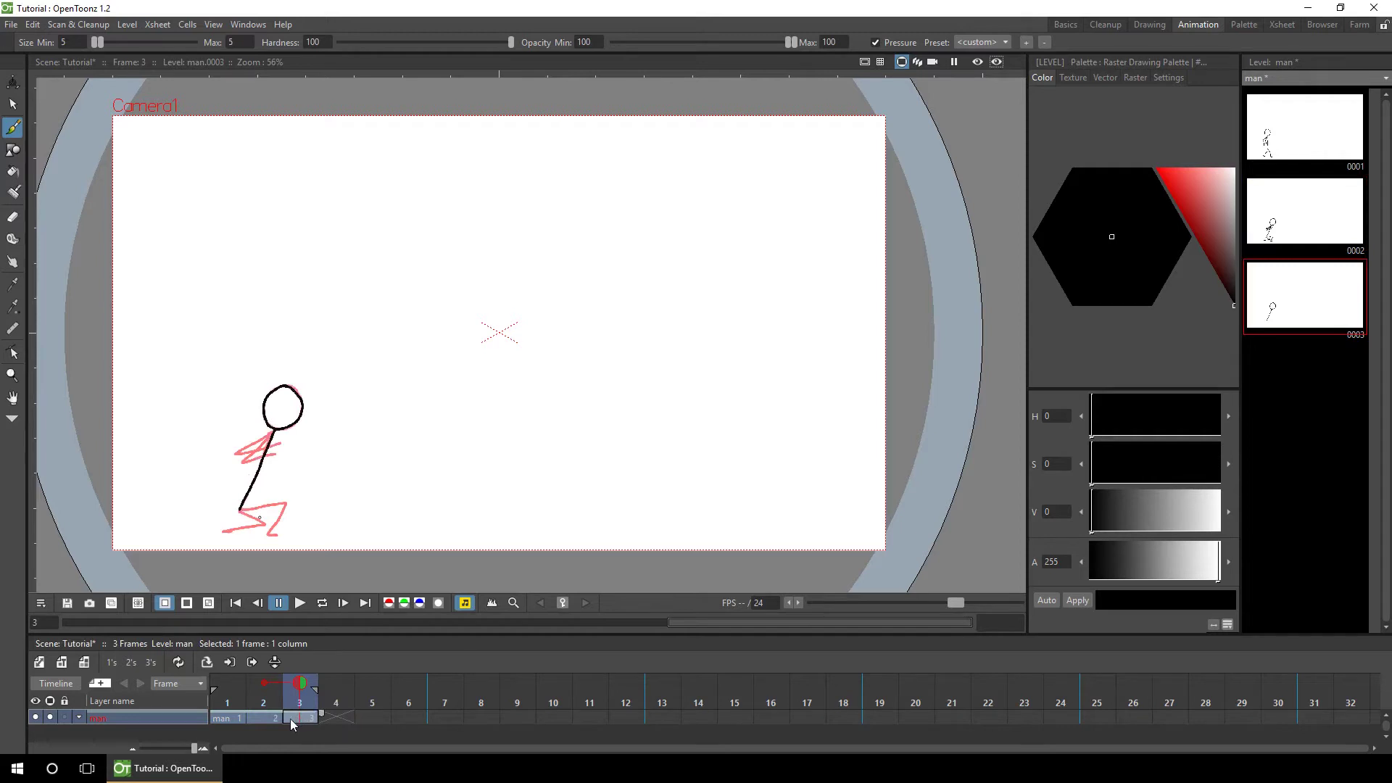
Step: Select the head and torso in frame 3, move them up and forward, and rotate them slightly further forward
{"action": "key", "text": "s"}
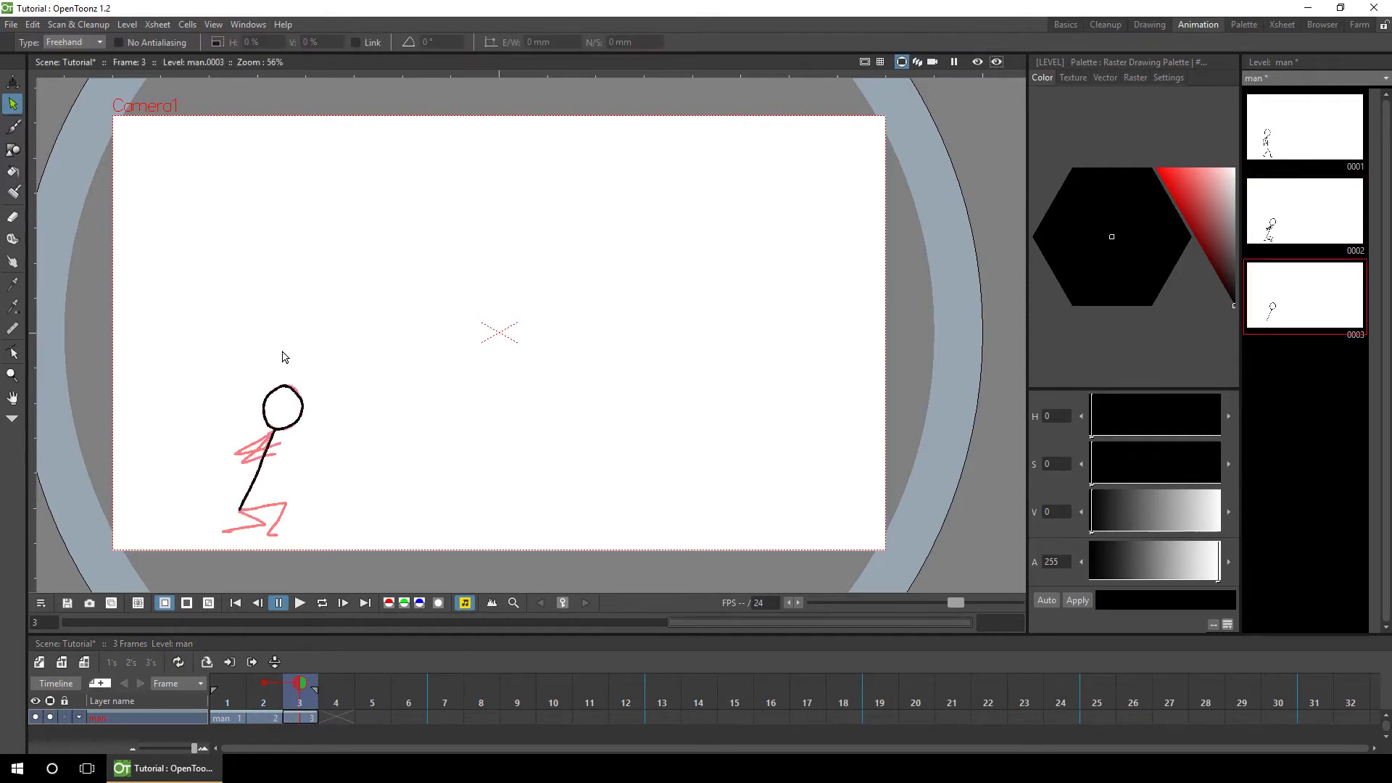
{"action": "mouse_move", "coordinate": [283, 345]}
{"action": "left_mouse_down"}
{"action": "mouse_move", "coordinate": [260, 535]}
{"action": "mouse_move", "coordinate": [281, 322]}
{"action": "left_mouse_up"}
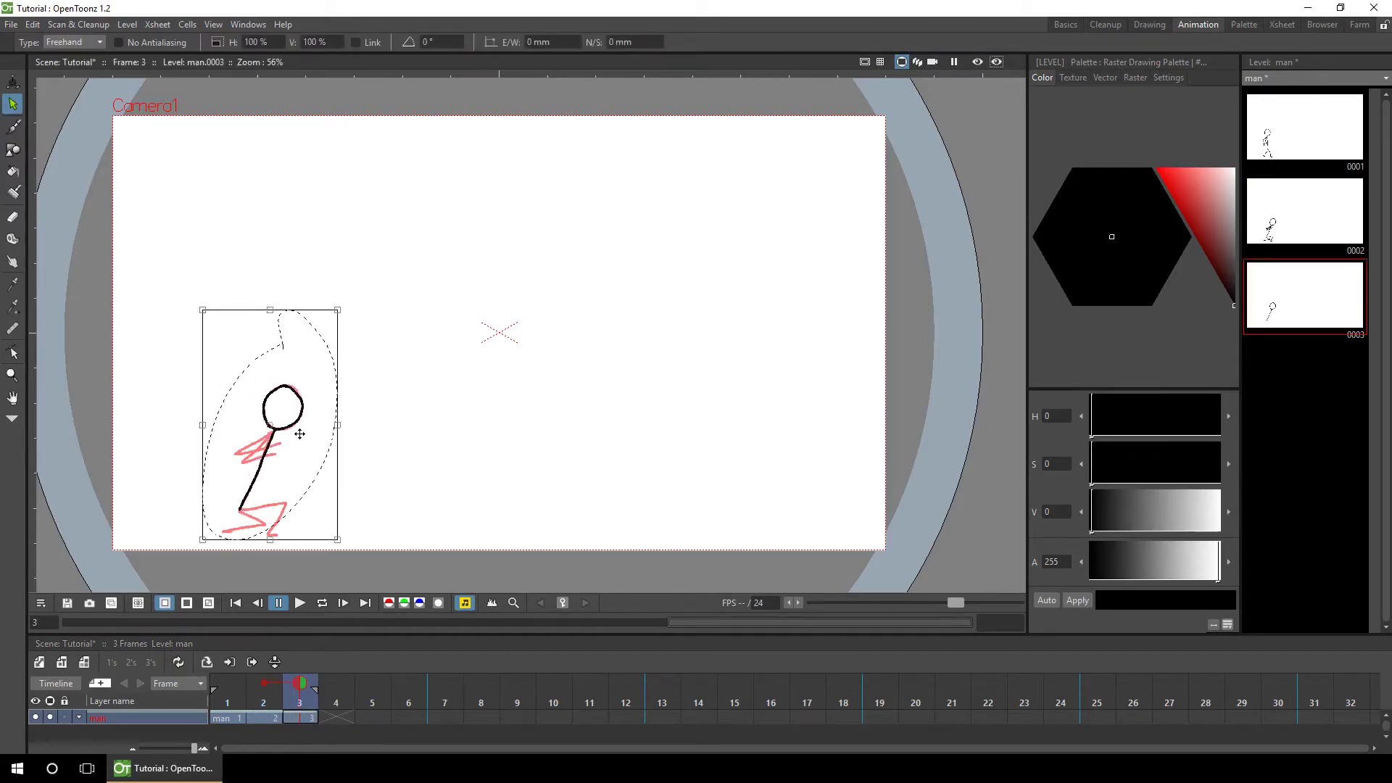
{"action": "left_click_drag", "start_coordinate": [296, 435], "coordinate": [335, 408]}
{"action": "left_click_drag", "start_coordinate": [398, 298], "coordinate": [413, 321]}
Step: Draw the stretched legs and trailing arms of the leaping figure in frame 3 with the Brush
{"action": "left_click", "coordinate": [300, 718]}
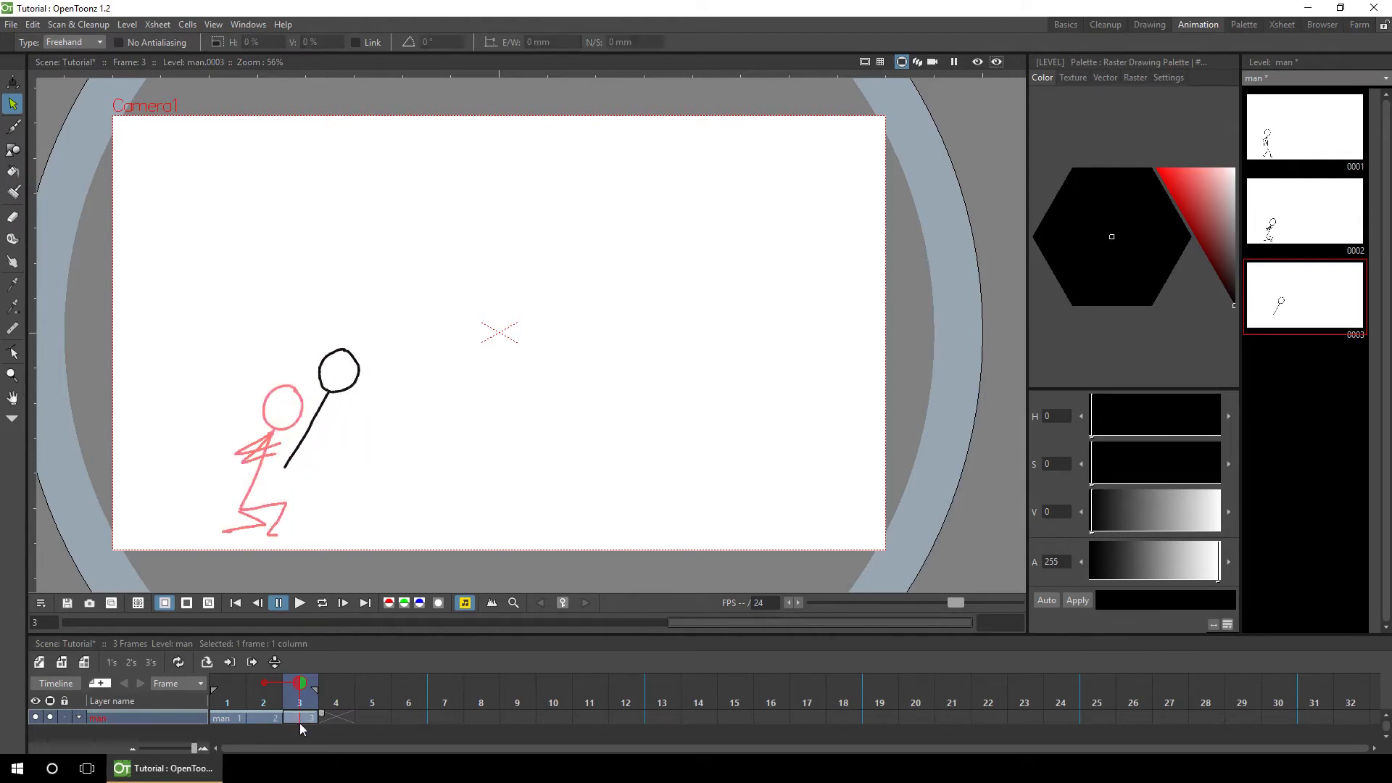
{"action": "left_click", "coordinate": [13, 127]}
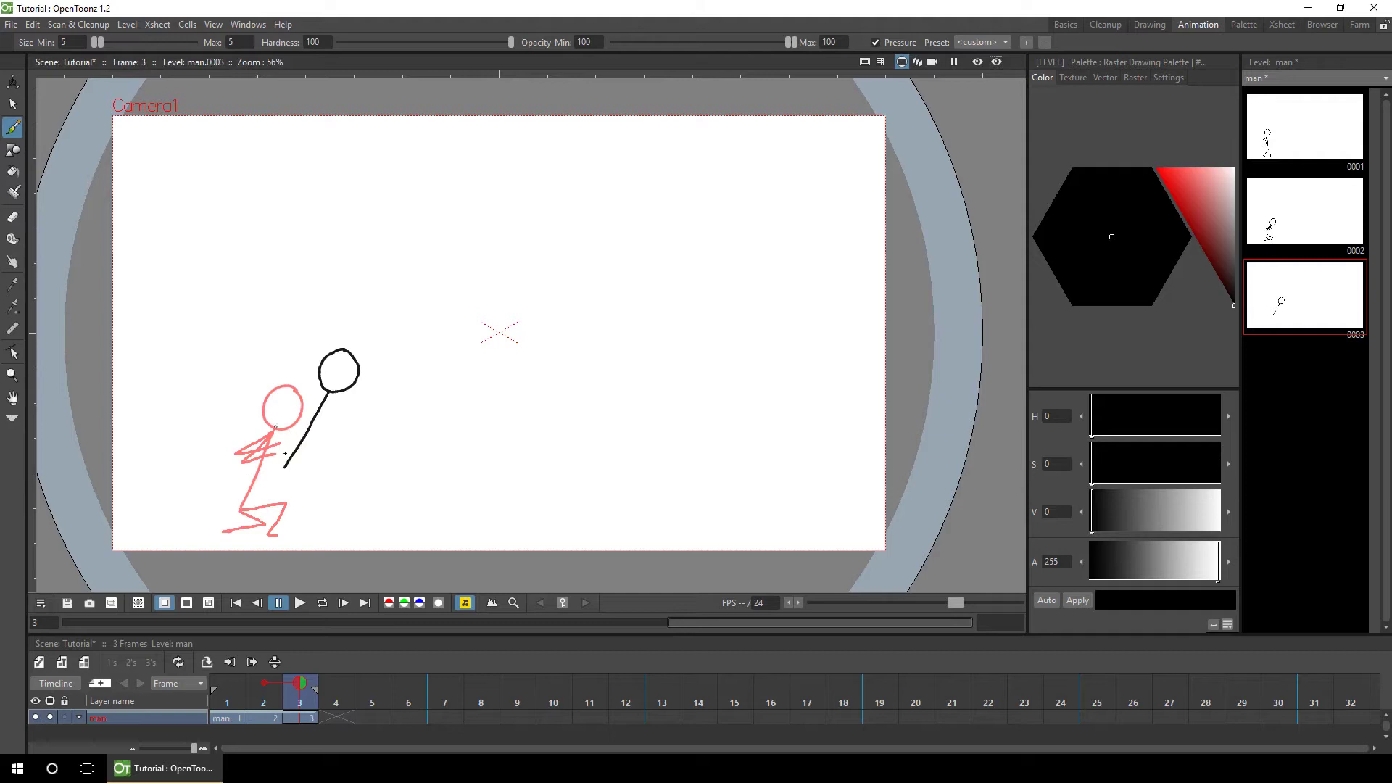
{"action": "left_click_drag", "start_coordinate": [288, 472], "coordinate": [273, 535]}
{"action": "left_click_drag", "start_coordinate": [285, 468], "coordinate": [230, 531]}
{"action": "left_click_drag", "start_coordinate": [326, 395], "coordinate": [275, 433]}
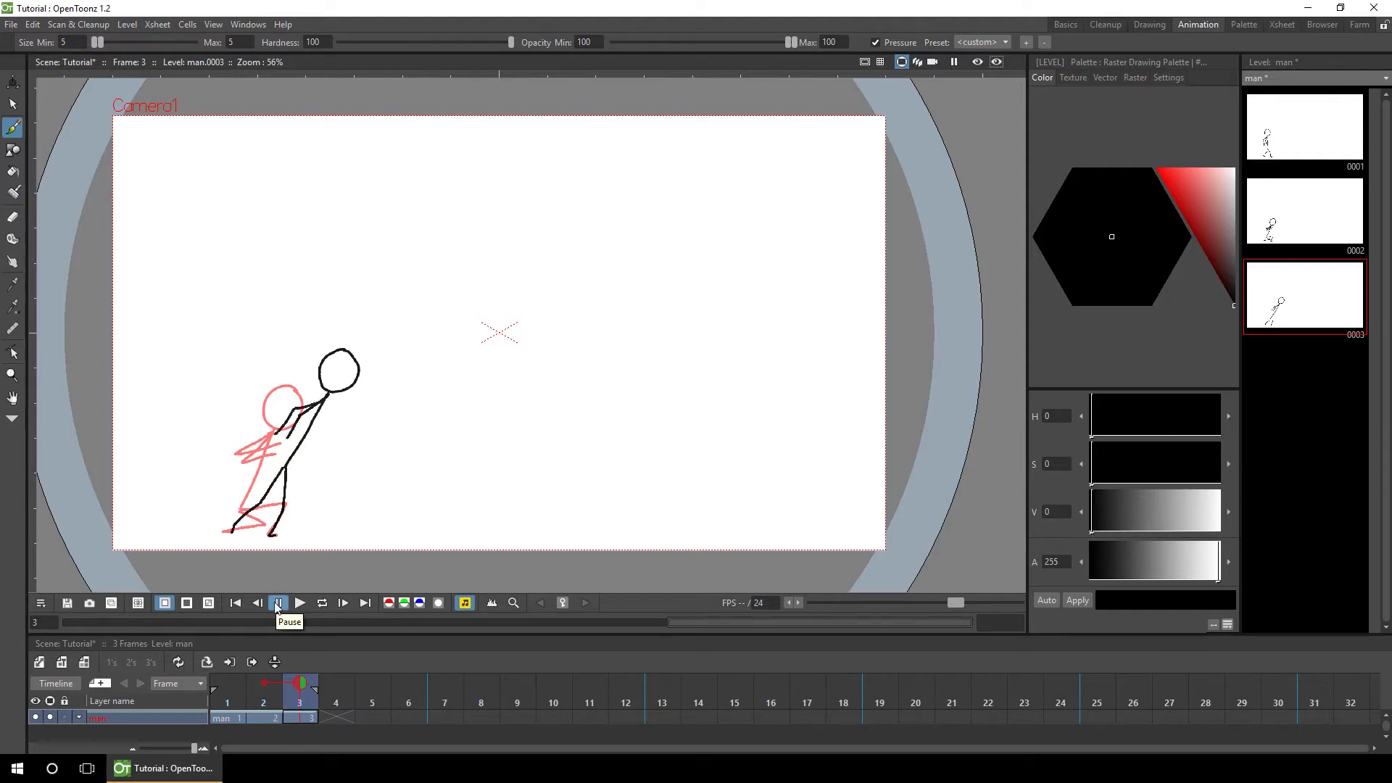
Step: Turn off the onion skin and step through frames 1 to 3 to compare the poses
{"action": "left_click", "coordinate": [265, 683]}
{"action": "left_click", "coordinate": [227, 708]}
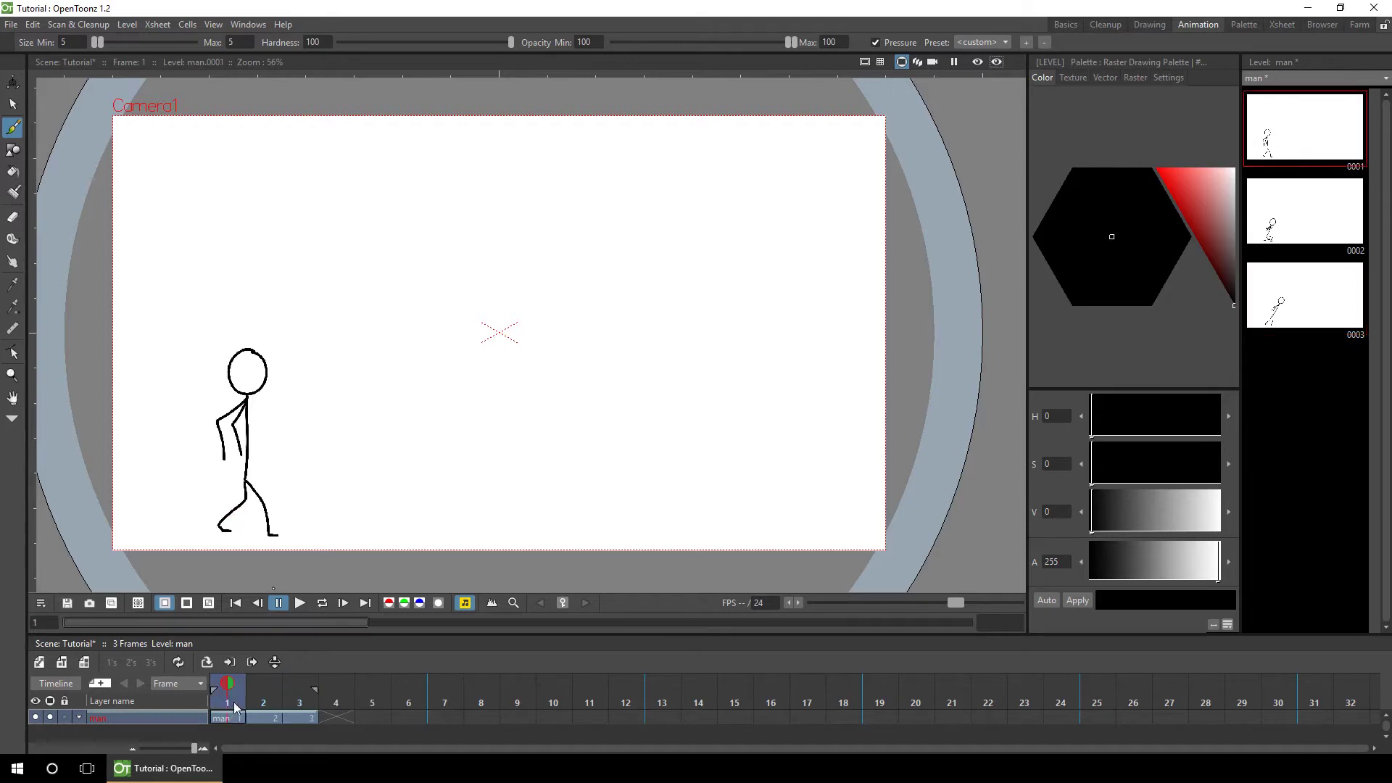
{"action": "left_click", "coordinate": [259, 700]}
{"action": "left_click", "coordinate": [295, 696]}
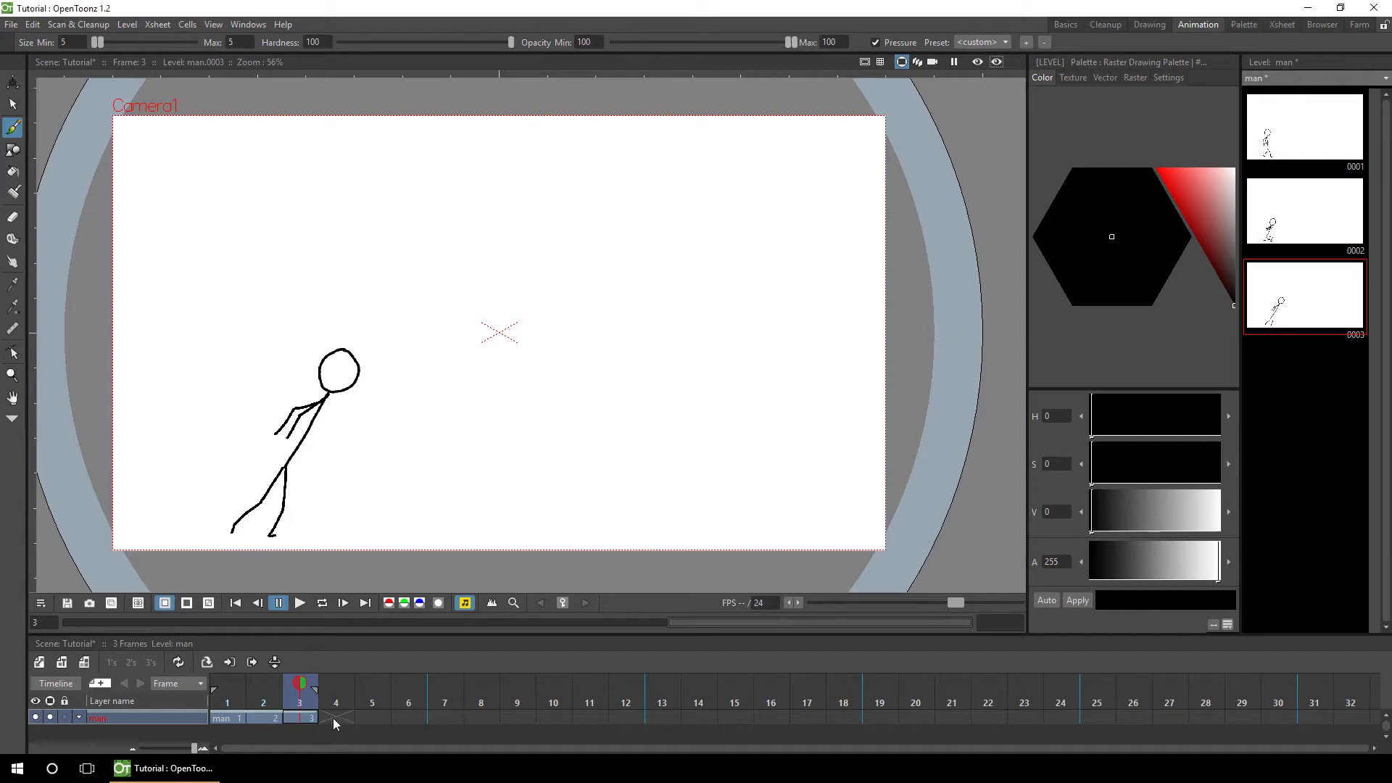
Step: Turn on Shift and Trace for the empty frame 4 of the man layer
{"action": "left_click", "coordinate": [333, 718]}
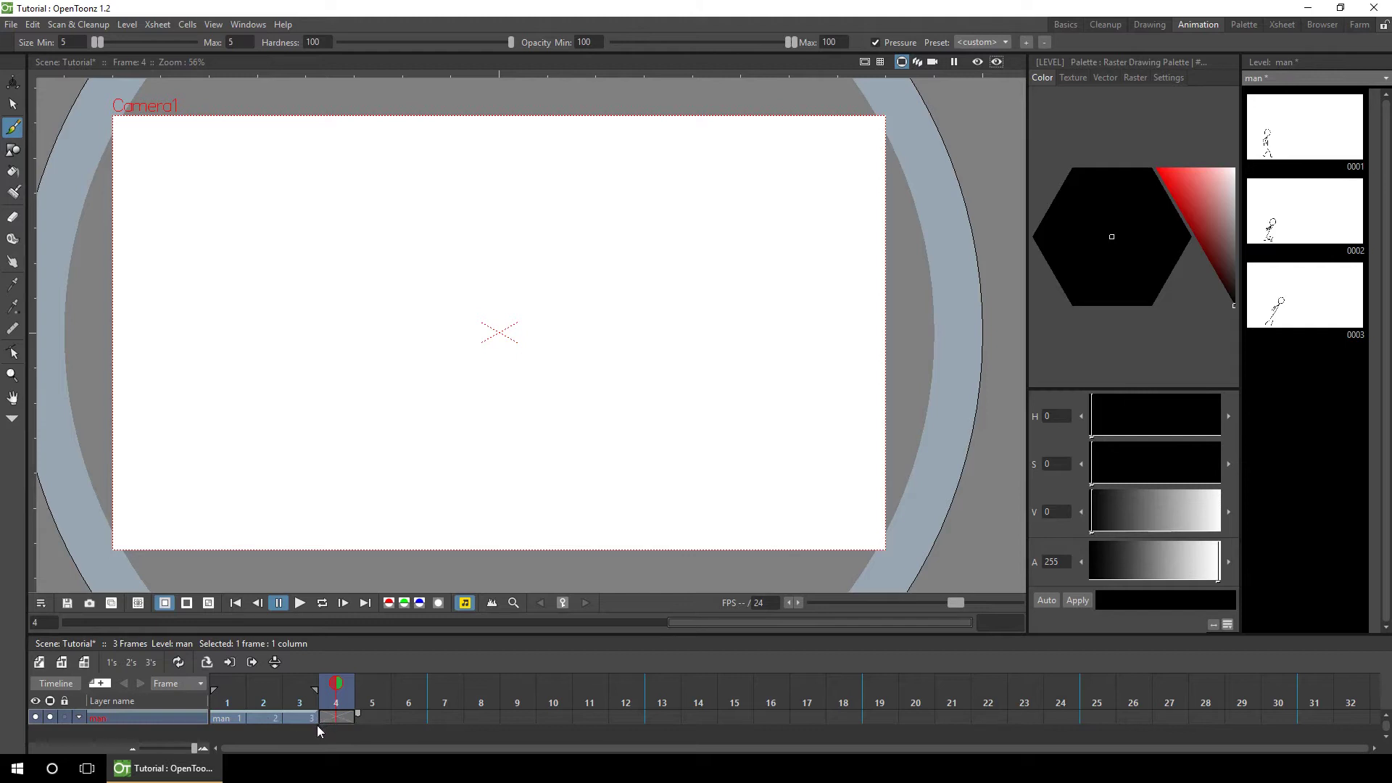
{"action": "left_click", "coordinate": [212, 25]}
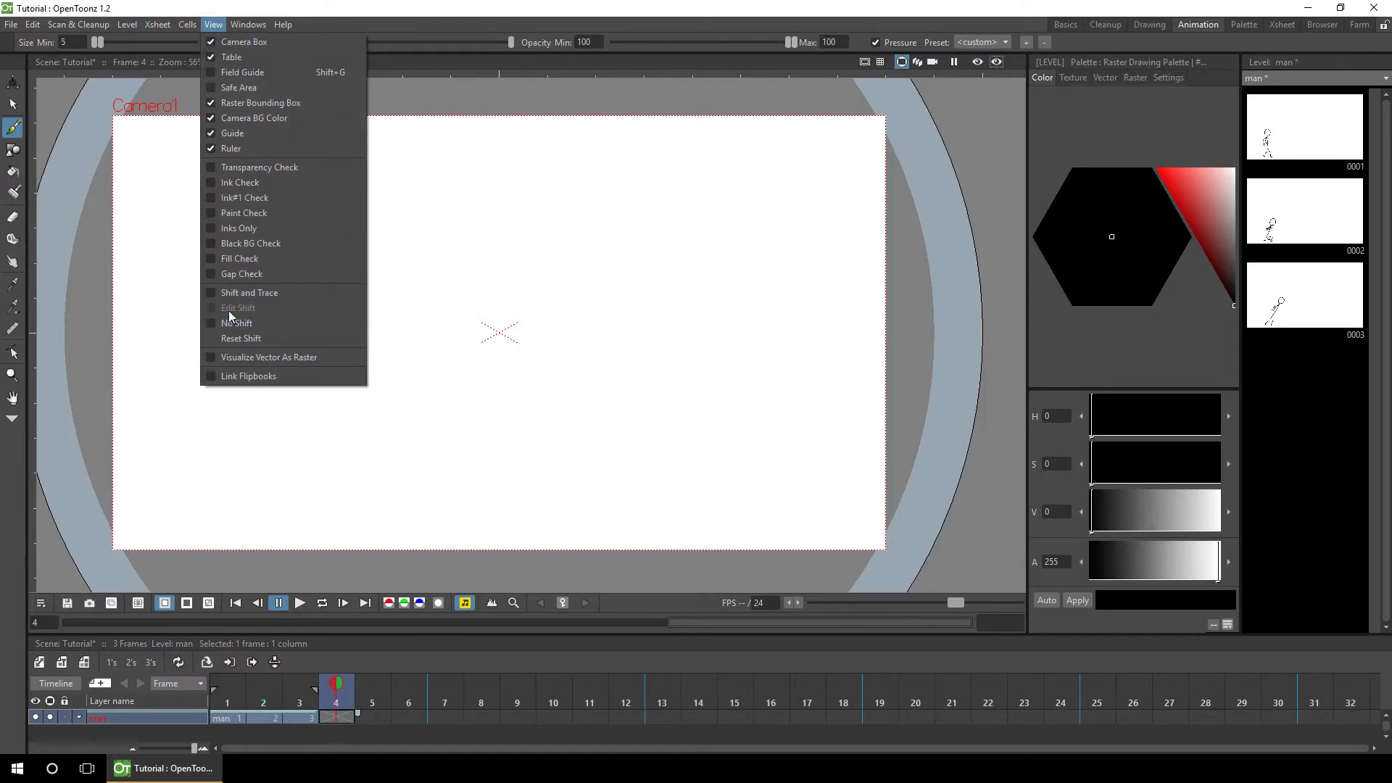
{"action": "left_click", "coordinate": [212, 292]}
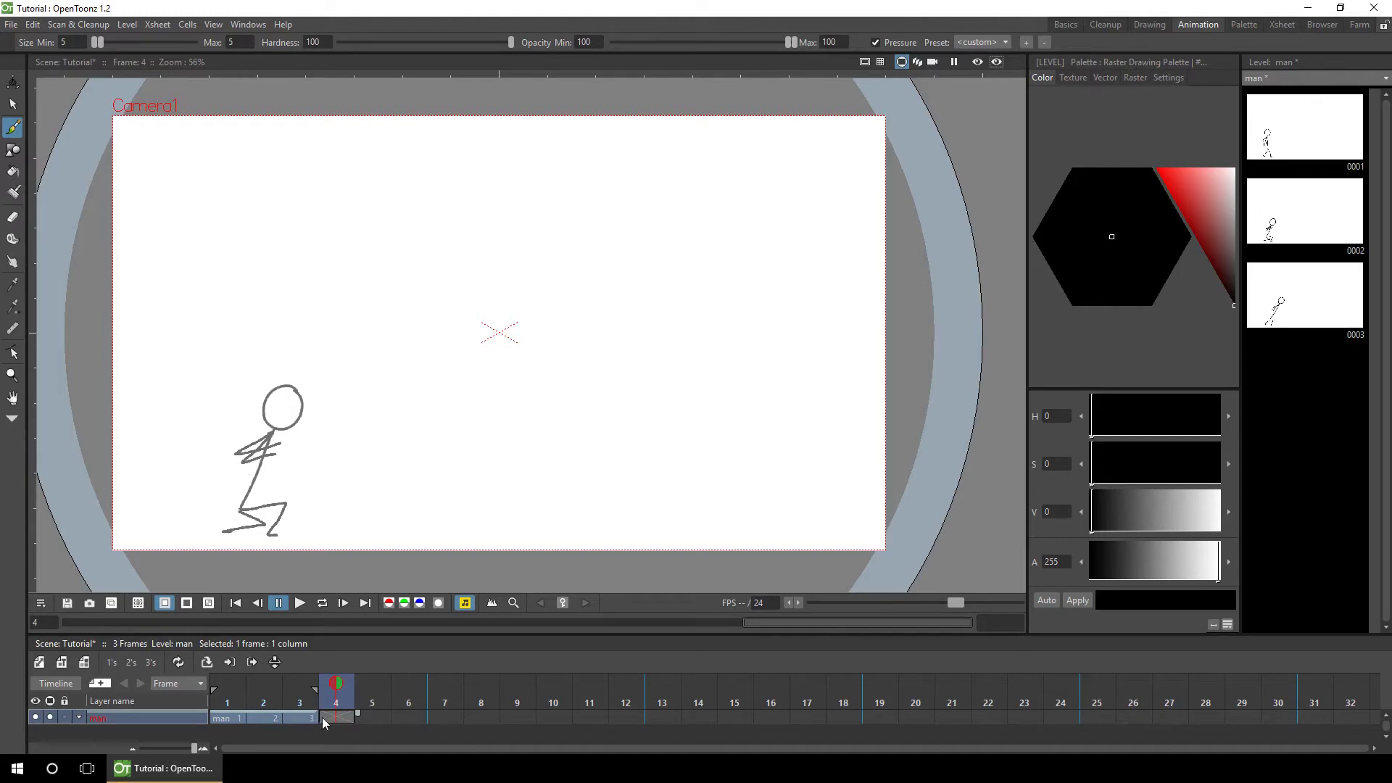
{"action": "left_click", "coordinate": [212, 25]}
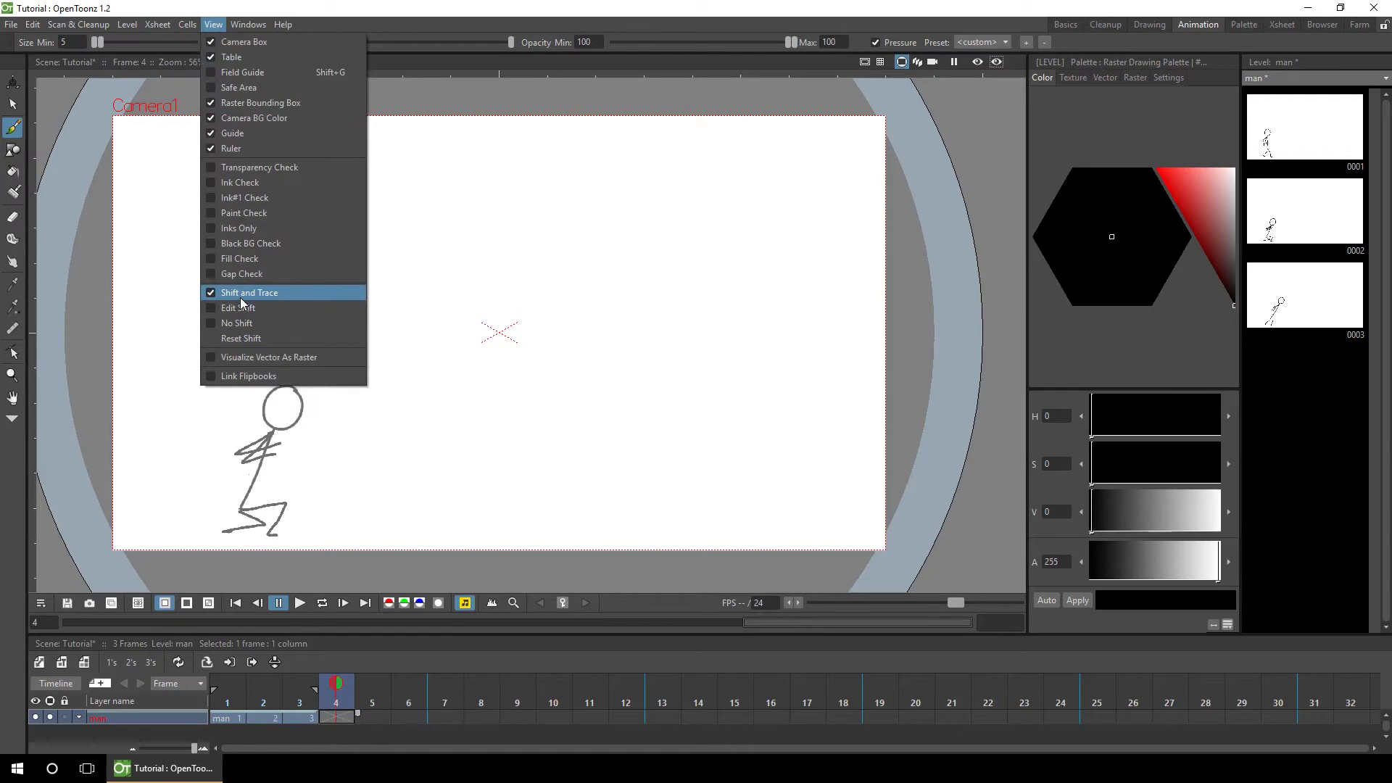
{"action": "left_click", "coordinate": [323, 659]}
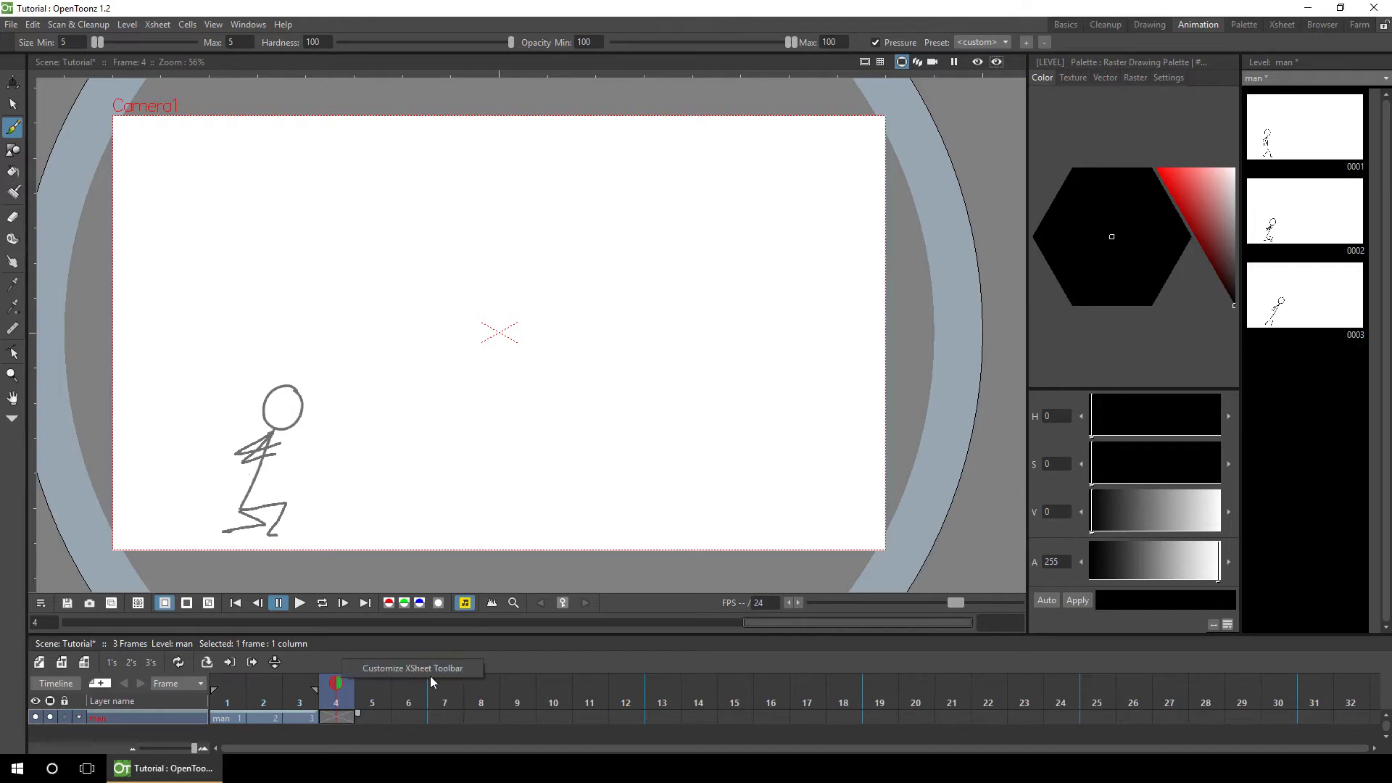
Step: Customize the XSheet toolbar by adding the View commands Reset Shift, No Shift and Edit Shift below Toggle Edit In Place
{"action": "left_click", "coordinate": [454, 669]}
{"action": "left_click_drag", "start_coordinate": [725, 265], "coordinate": [542, 125]}
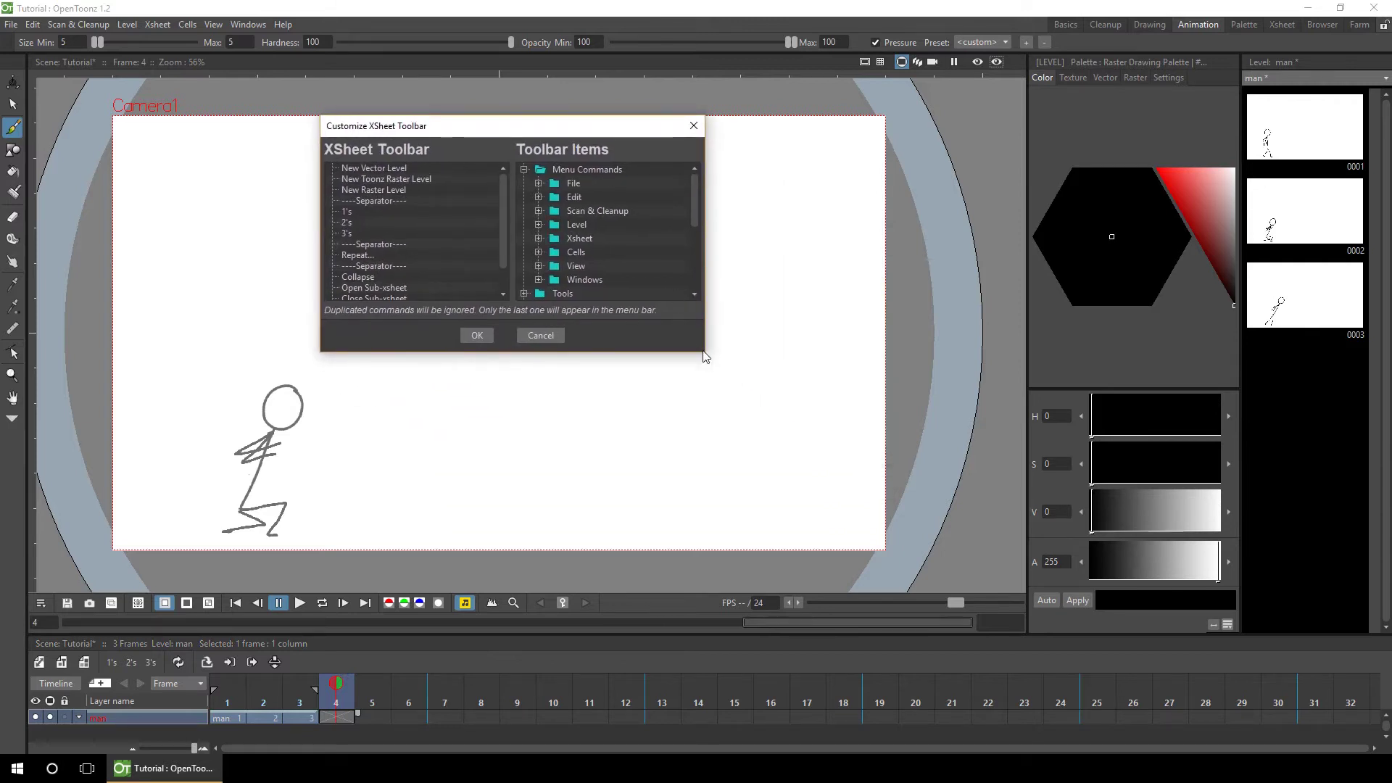
{"action": "left_click_drag", "start_coordinate": [704, 356], "coordinate": [751, 475]}
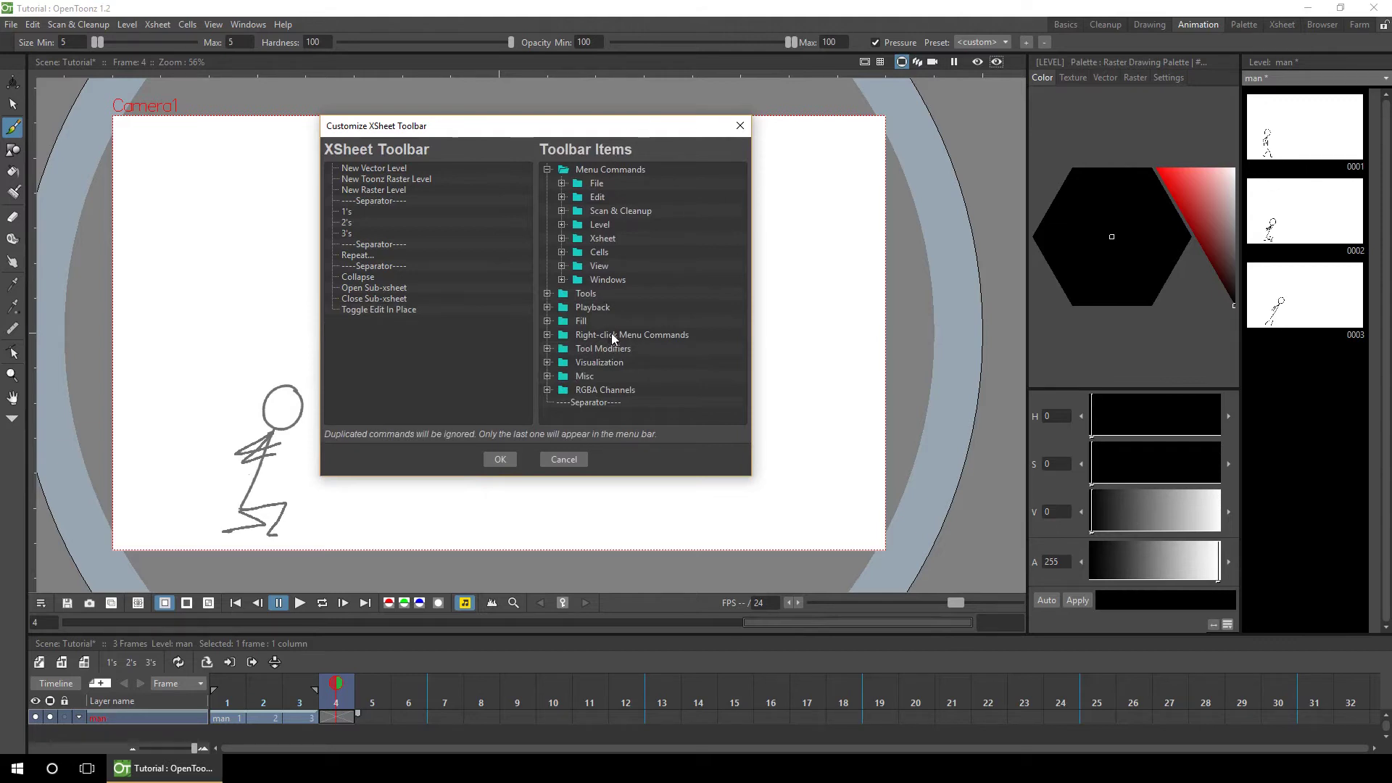
{"action": "left_click", "coordinate": [561, 264]}
{"action": "left_click_drag", "start_coordinate": [738, 227], "coordinate": [736, 255]}
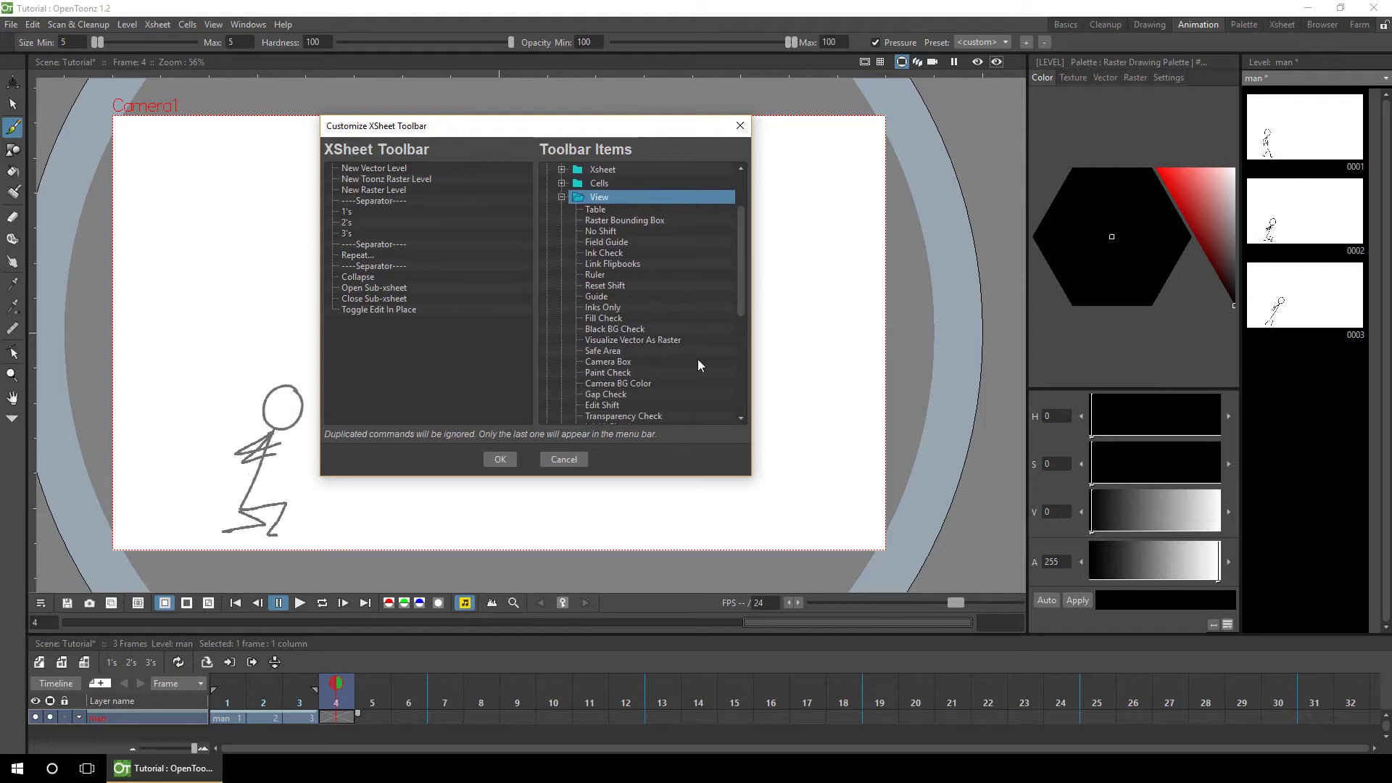
{"action": "left_click_drag", "start_coordinate": [605, 285], "coordinate": [439, 321]}
{"action": "scroll", "coordinate": [633, 212], "scroll_direction": "down", "scroll_amount": 1}
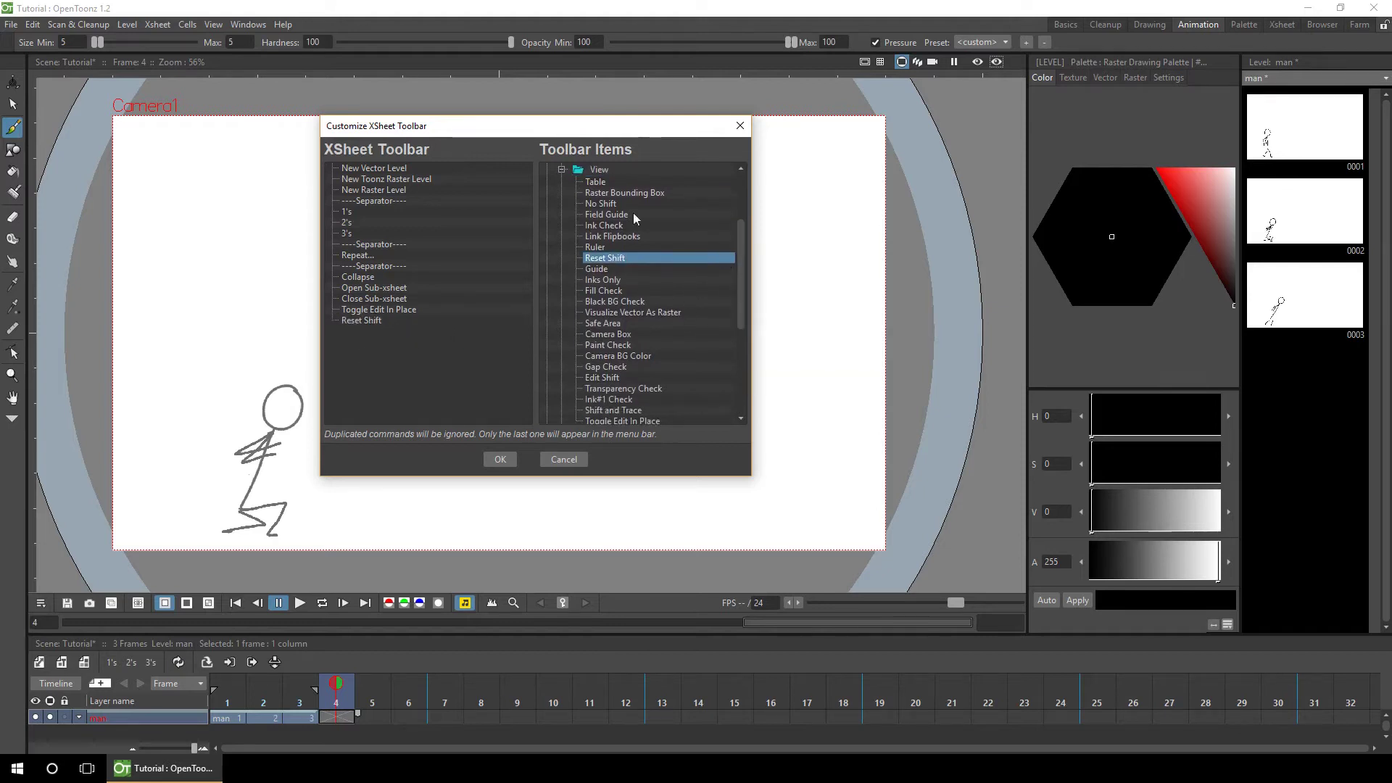
{"action": "left_click_drag", "start_coordinate": [624, 204], "coordinate": [406, 324]}
{"action": "left_click_drag", "start_coordinate": [602, 377], "coordinate": [395, 318]}
Step: Add Shift and Trace above Edit Shift, place a separator before it, and apply the customized XSheet toolbar
{"action": "scroll", "coordinate": [638, 290], "scroll_direction": "down", "scroll_amount": 1}
{"action": "left_click_drag", "start_coordinate": [609, 407], "coordinate": [395, 320]}
{"action": "scroll", "coordinate": [717, 406], "scroll_direction": "down", "scroll_amount": 1}
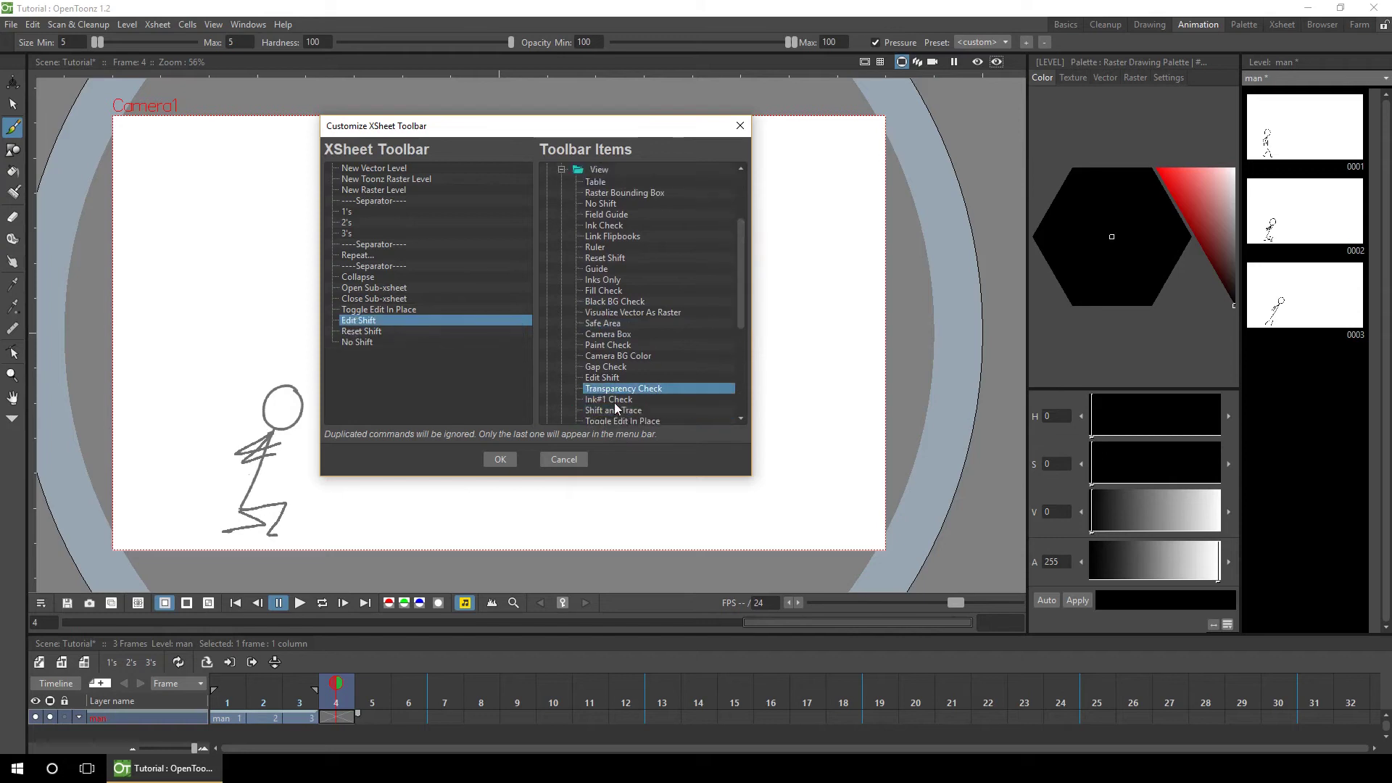
{"action": "left_click_drag", "start_coordinate": [615, 407], "coordinate": [450, 328]}
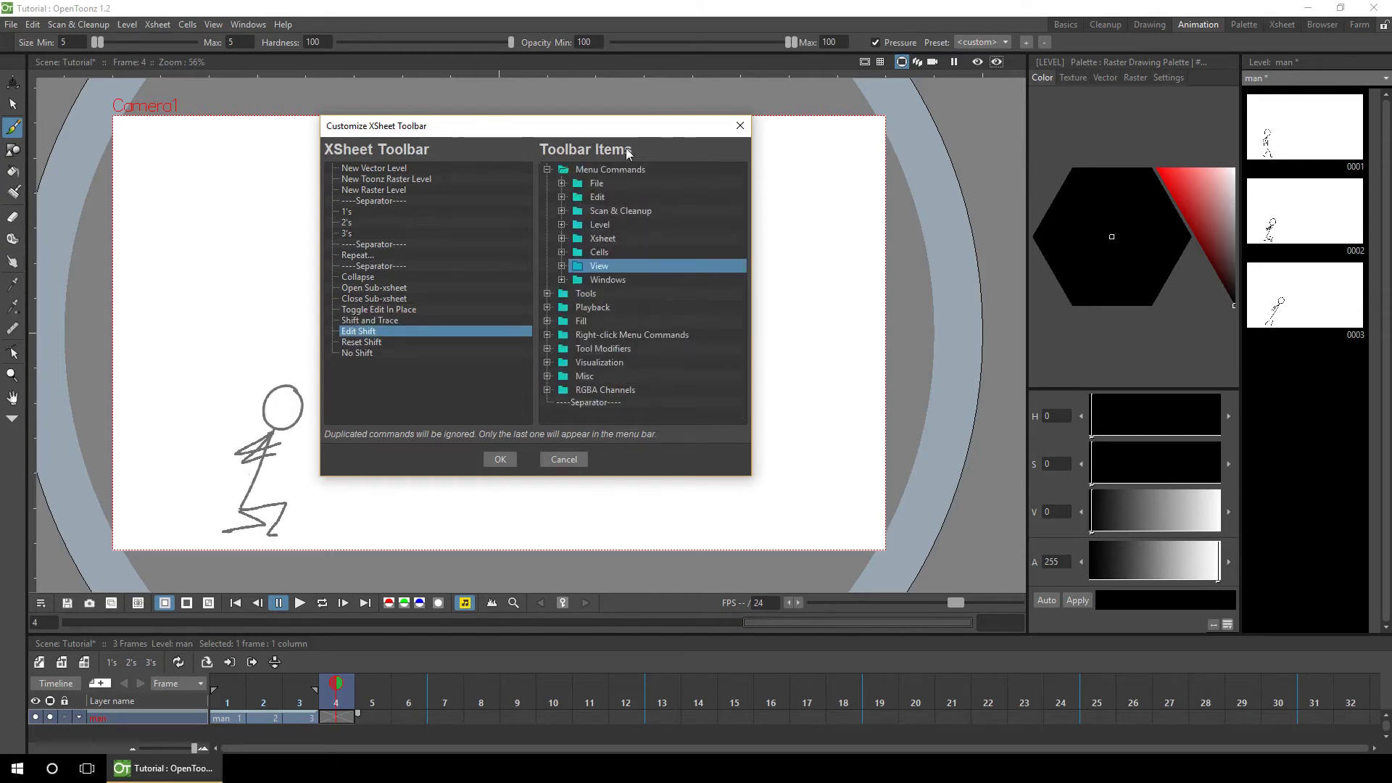
{"action": "mouse_move", "coordinate": [612, 404]}
{"action": "left_mouse_down"}
{"action": "mouse_move", "coordinate": [528, 397]}
{"action": "mouse_move", "coordinate": [413, 312]}
{"action": "left_mouse_up"}
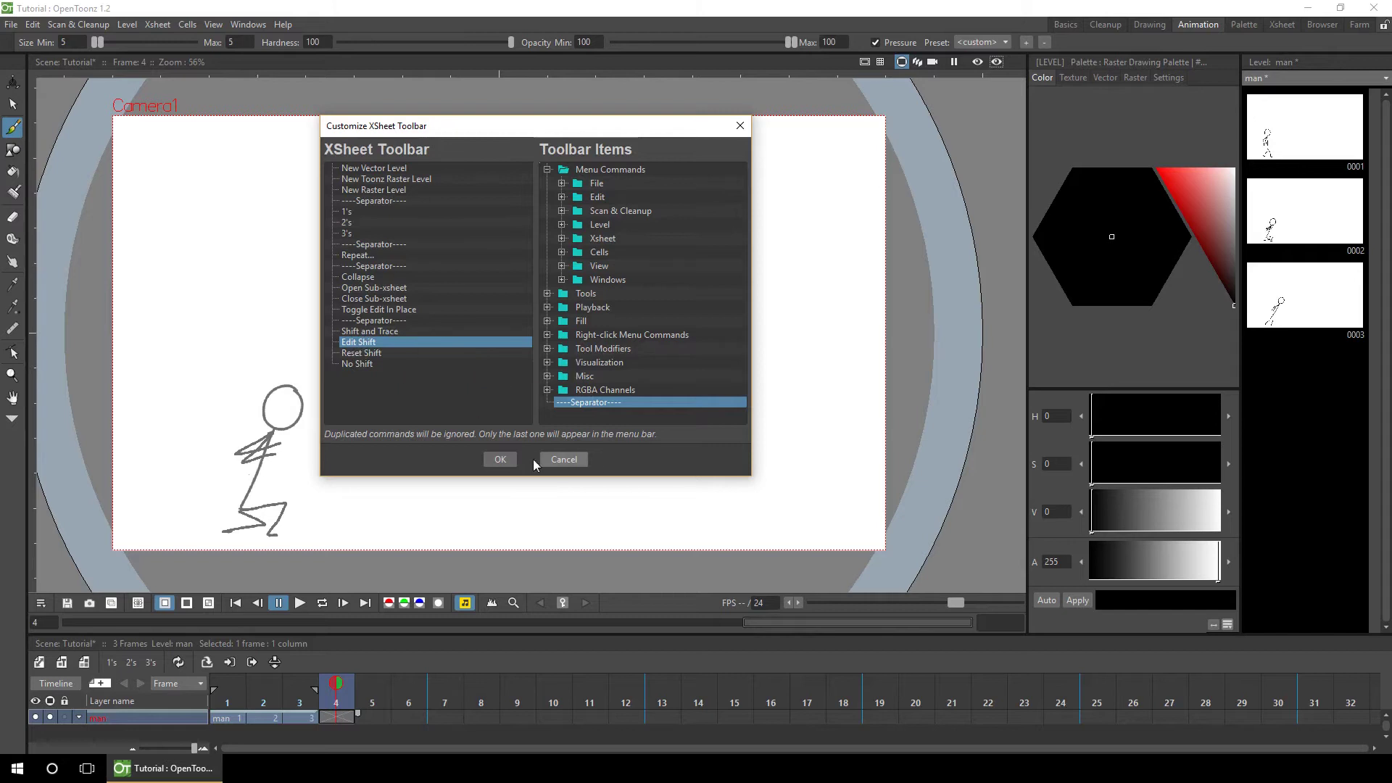
{"action": "left_click", "coordinate": [499, 461]}
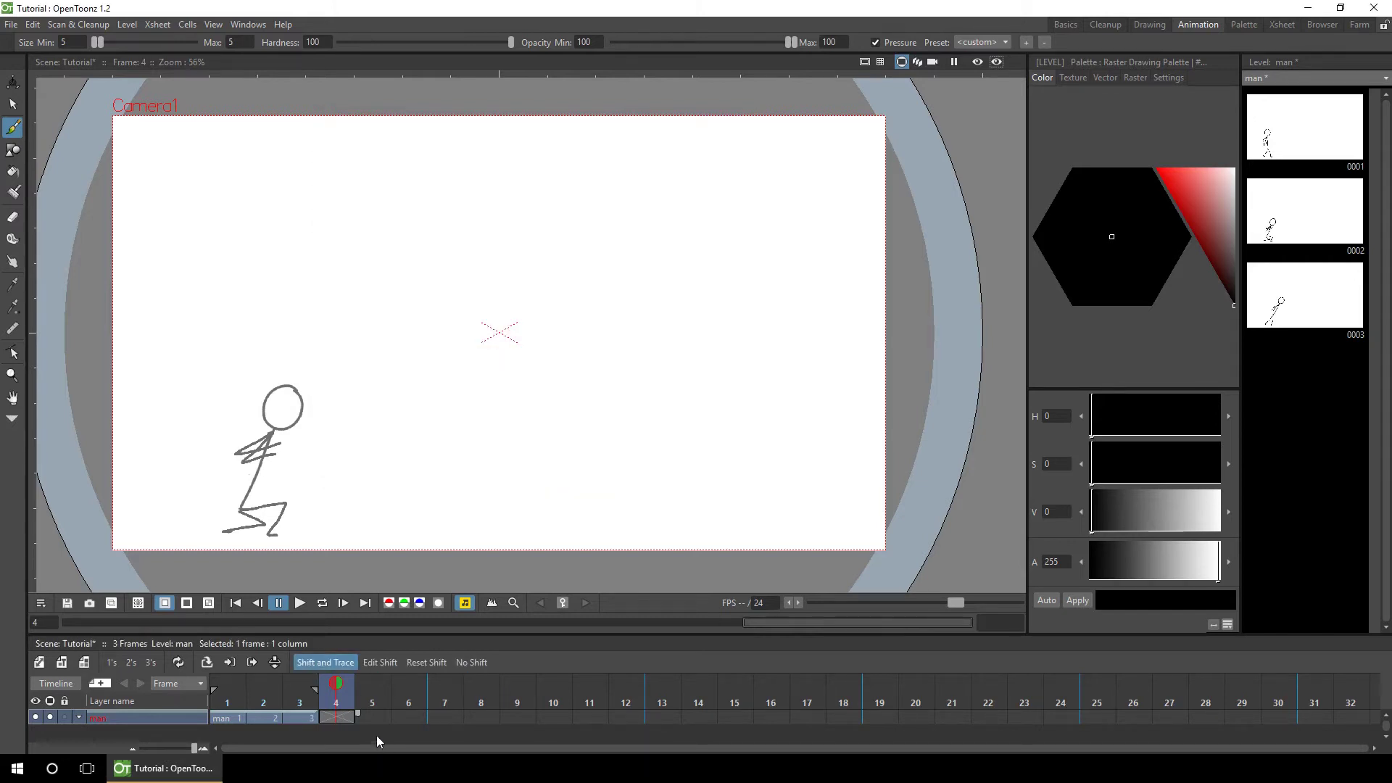
Step: Switch Shift and Trace off and on again, and create the frame 4 drawing with a short placeholder brush stroke near the canvas's lower-right corner
{"action": "left_click", "coordinate": [333, 663]}
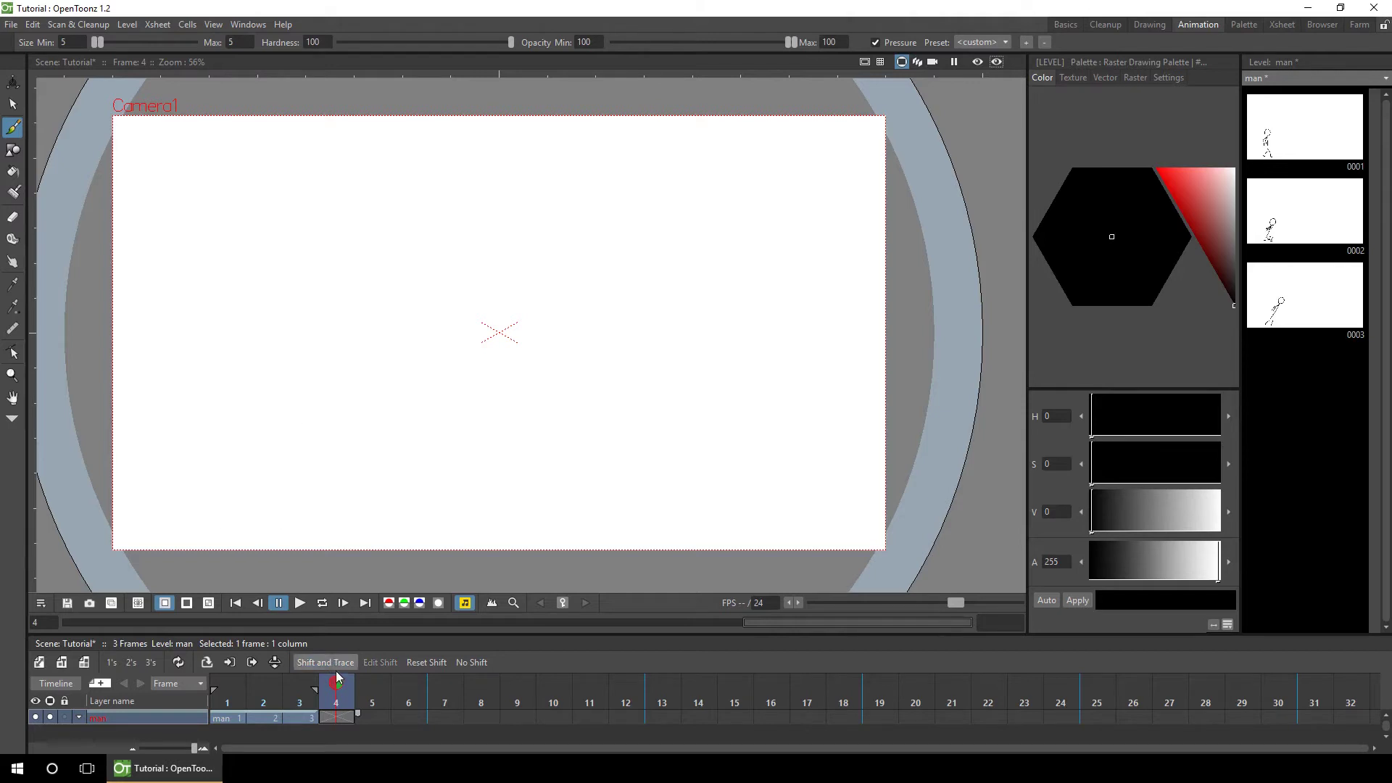
{"action": "left_click", "coordinate": [332, 661]}
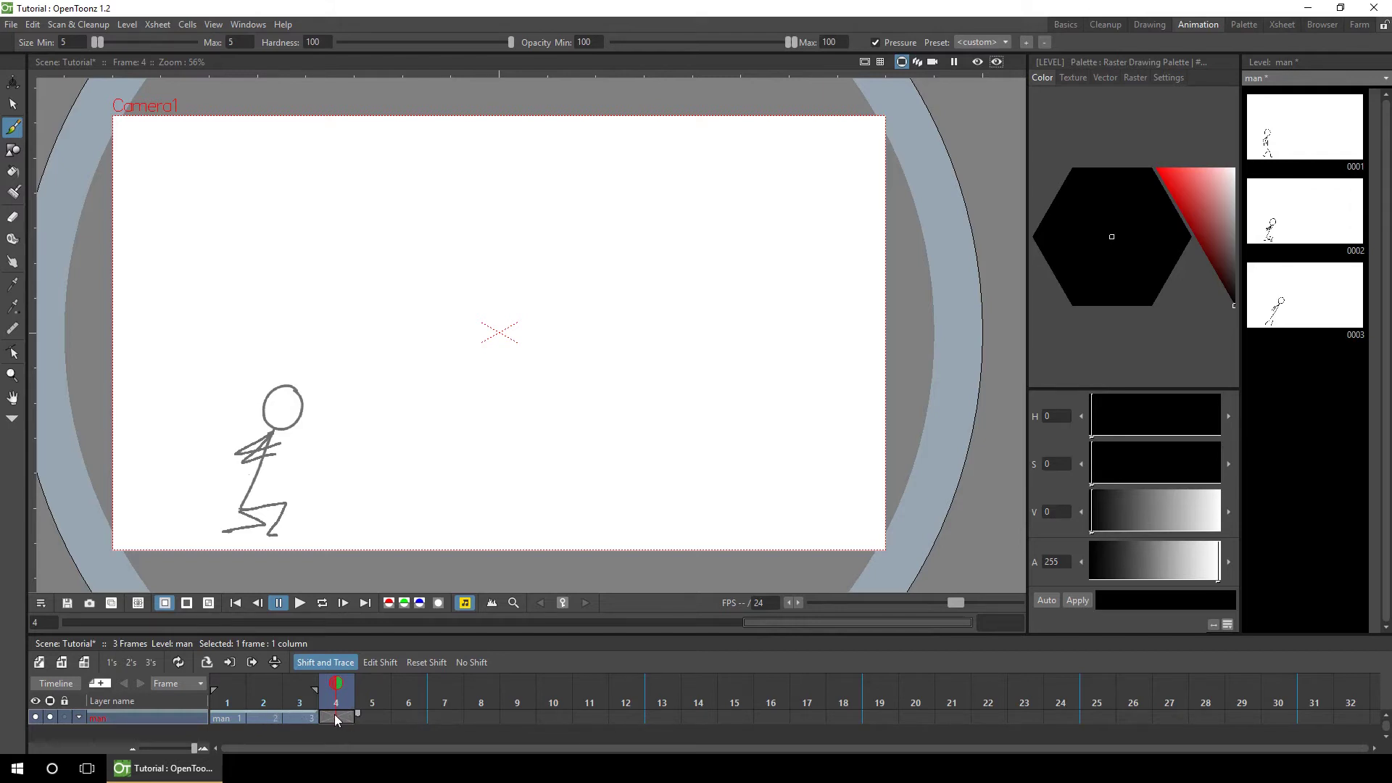
{"action": "left_click", "coordinate": [853, 474]}
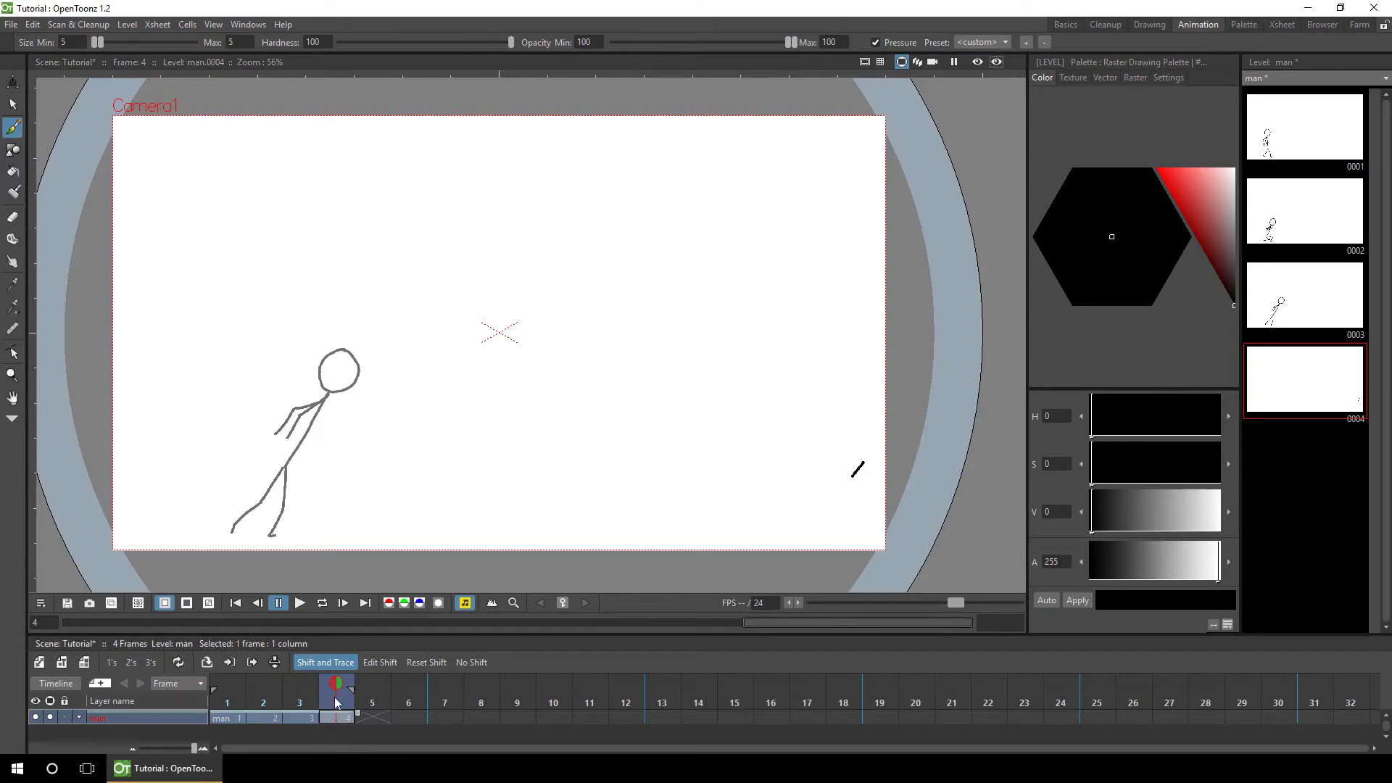
Step: Turn on Edit Shift and move the frame 3 ghost forward and up, rotating it slightly clockwise
{"action": "left_click", "coordinate": [377, 662]}
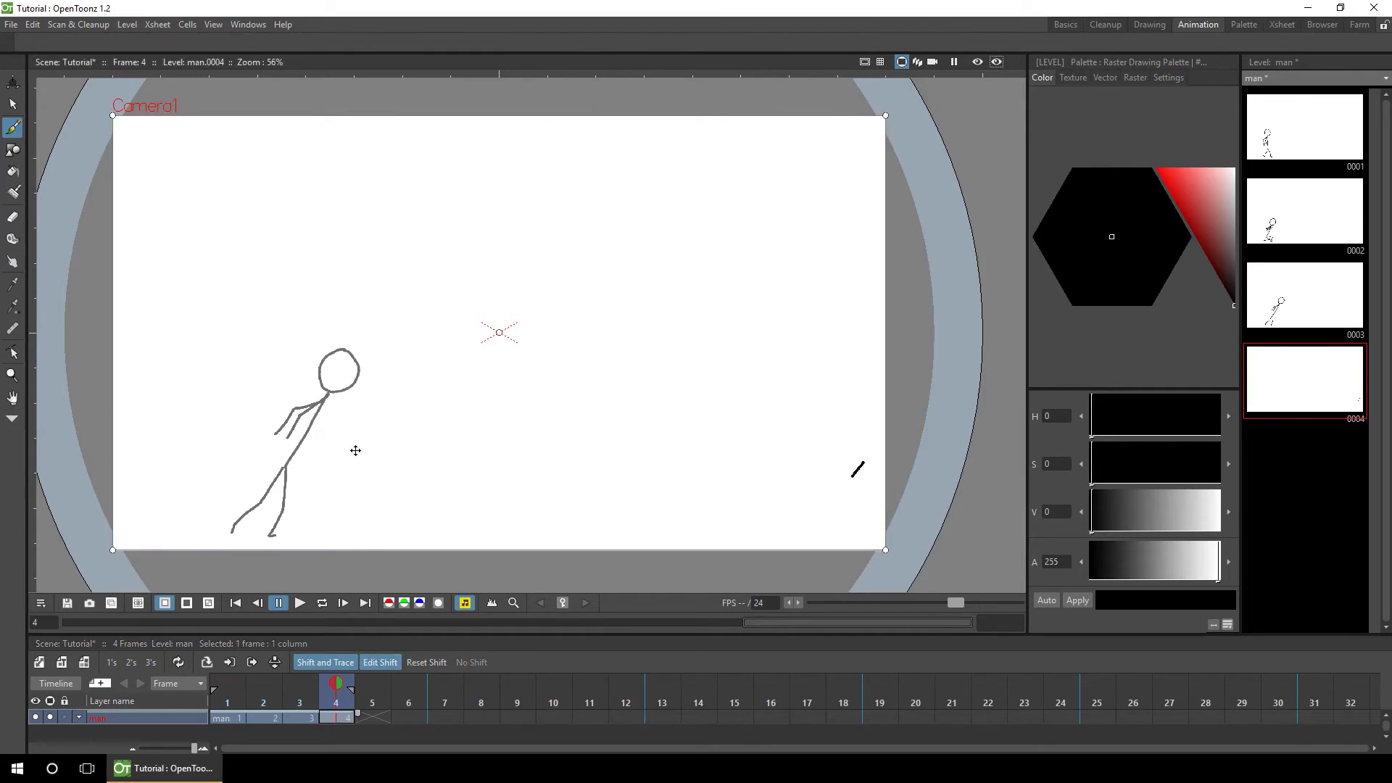
{"action": "mouse_move", "coordinate": [351, 430]}
{"action": "left_mouse_down"}
{"action": "mouse_move", "coordinate": [400, 345]}
{"action": "mouse_move", "coordinate": [528, 270]}
{"action": "mouse_move", "coordinate": [510, 376]}
{"action": "mouse_move", "coordinate": [768, 305]}
{"action": "mouse_move", "coordinate": [792, 224]}
{"action": "mouse_move", "coordinate": [713, 245]}
{"action": "left_mouse_up"}
{"action": "left_click_drag", "start_coordinate": [317, 208], "coordinate": [417, 302]}
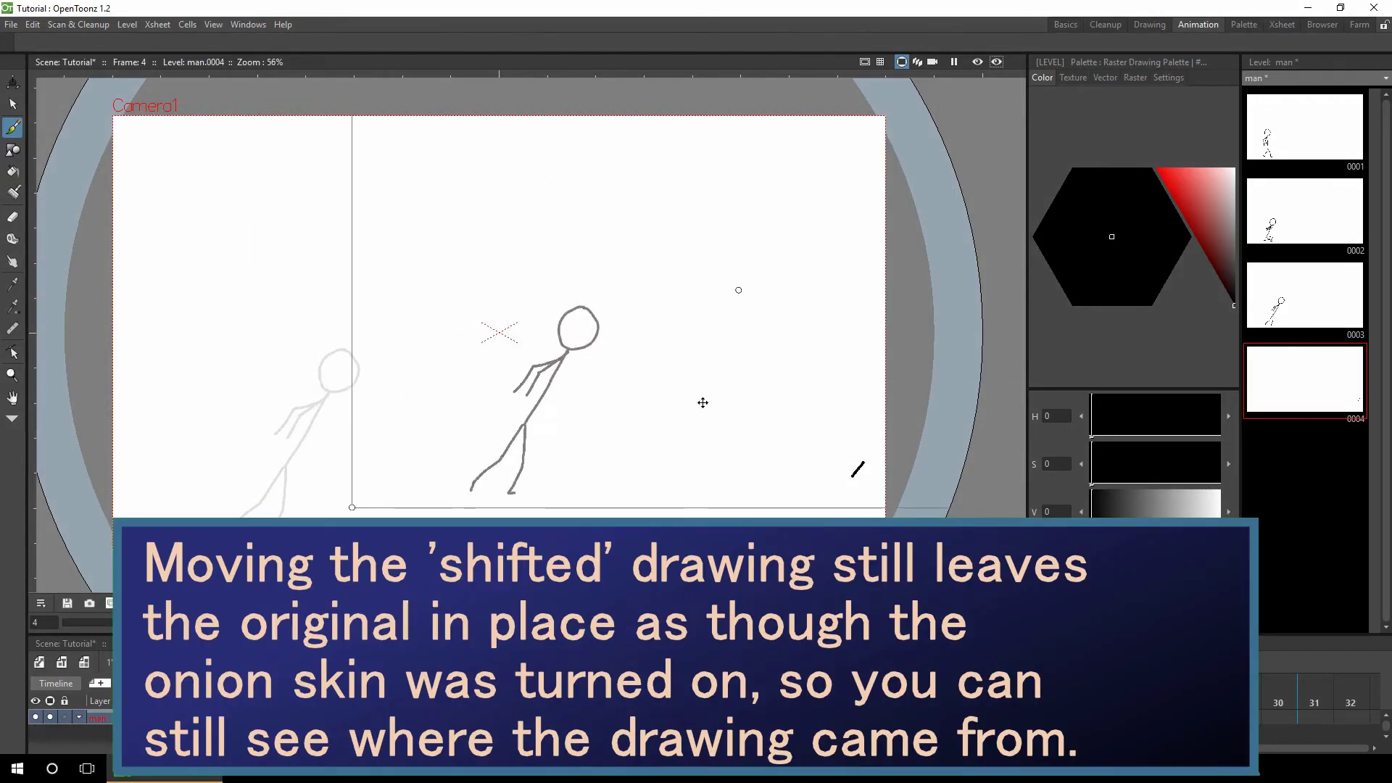
{"action": "left_click_drag", "start_coordinate": [703, 398], "coordinate": [659, 262]}
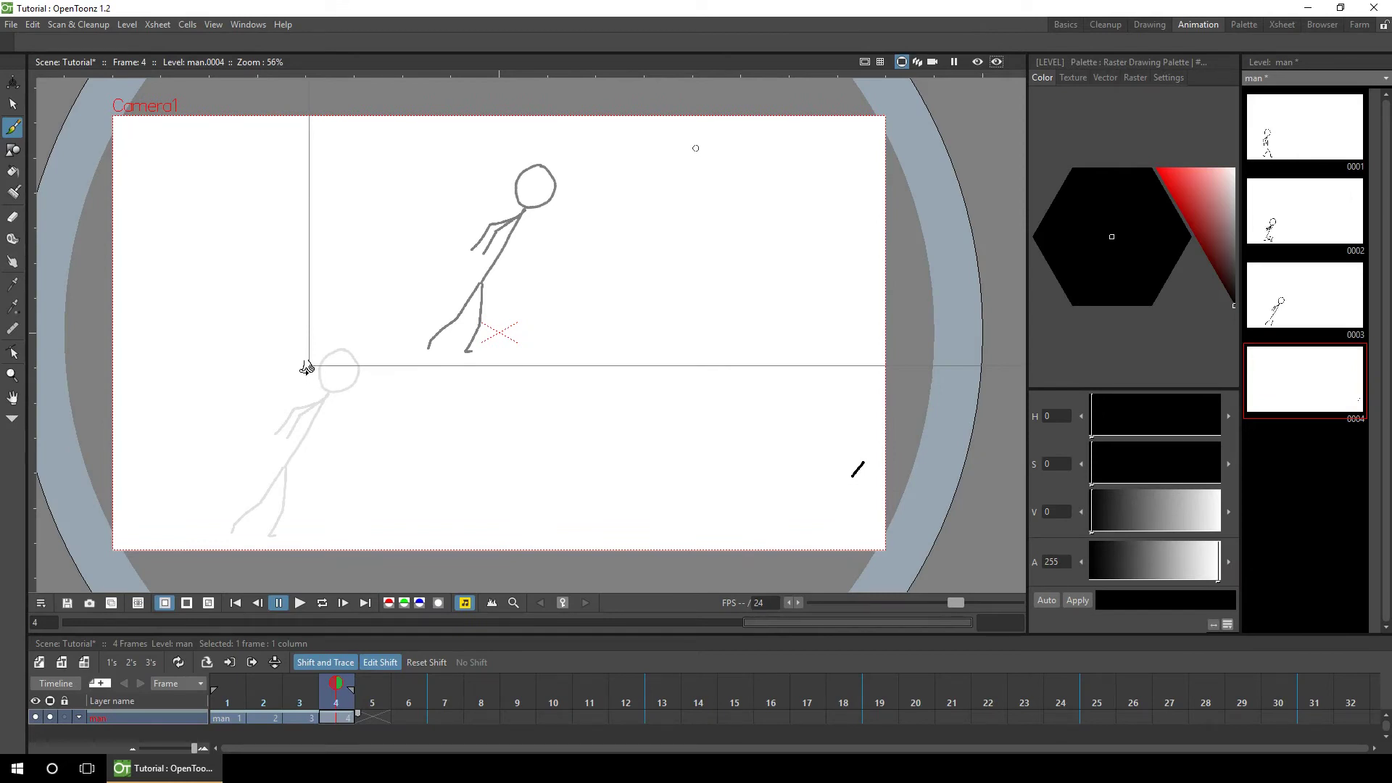
{"action": "mouse_move", "coordinate": [308, 367]}
{"action": "left_mouse_down"}
{"action": "mouse_move", "coordinate": [264, 249]}
{"action": "mouse_move", "coordinate": [363, 416]}
{"action": "mouse_move", "coordinate": [283, 350]}
{"action": "mouse_move", "coordinate": [395, 438]}
{"action": "mouse_move", "coordinate": [251, 273]}
{"action": "mouse_move", "coordinate": [314, 388]}
{"action": "mouse_move", "coordinate": [305, 350]}
{"action": "left_mouse_up"}
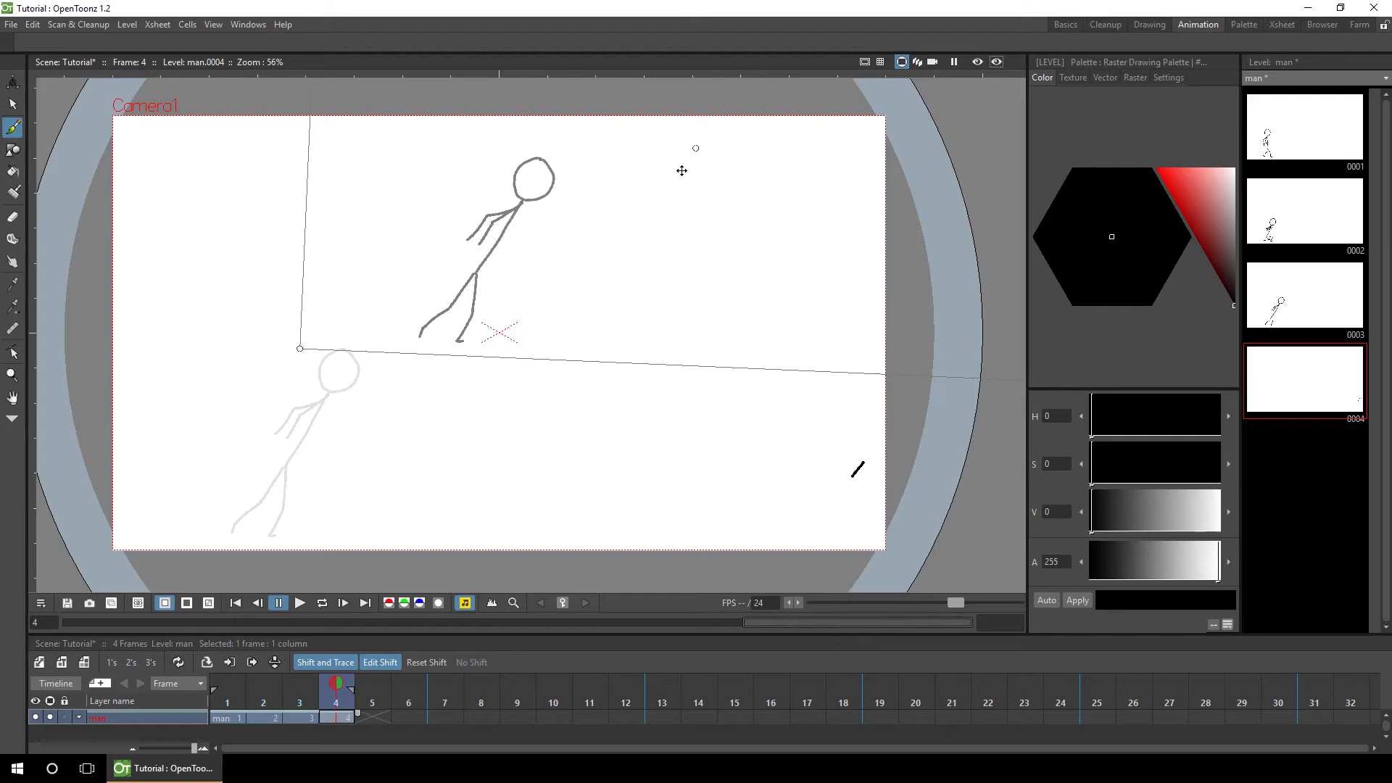
{"action": "left_click_drag", "start_coordinate": [680, 166], "coordinate": [671, 310]}
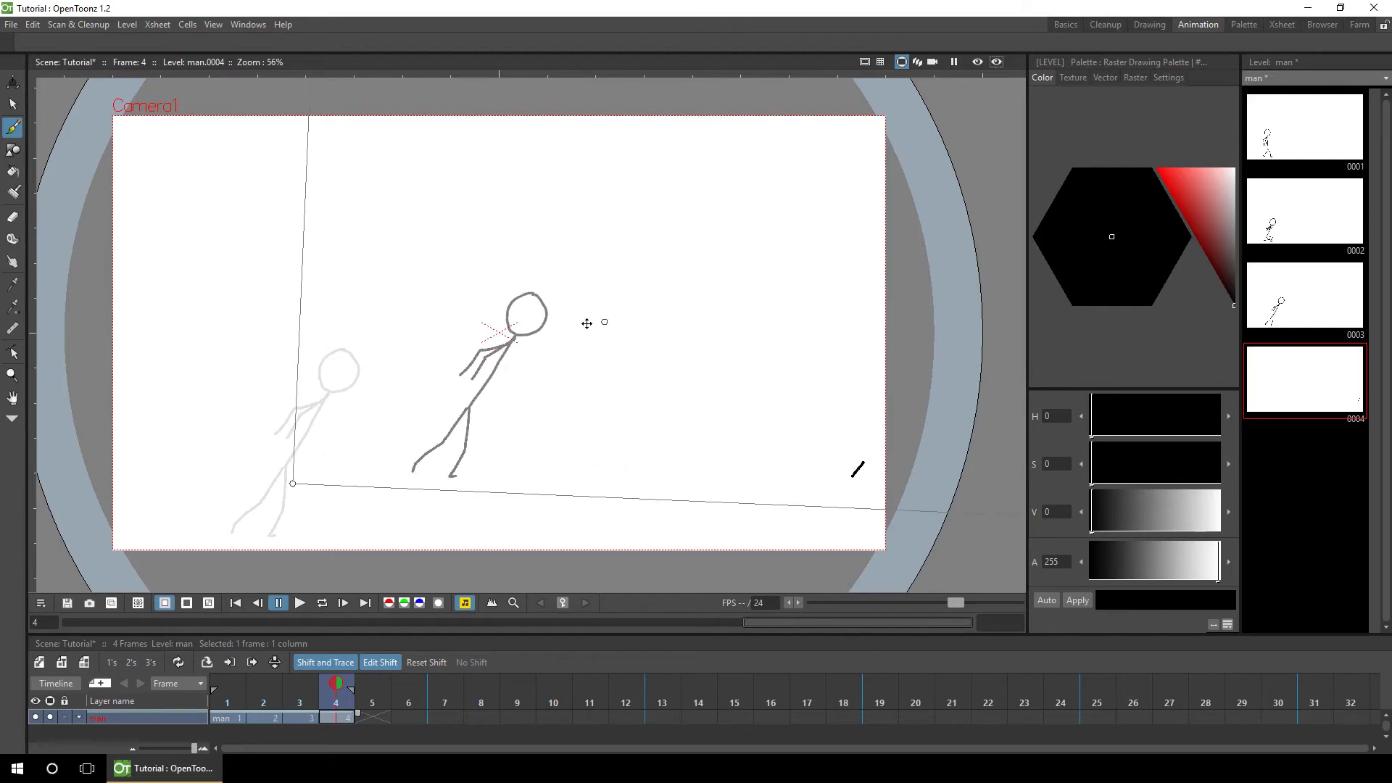
Step: Move the ghost's rotation centre to its neck, tilt the figure further forward above the canvas centre, and leave Edit Shift
{"action": "left_click_drag", "start_coordinate": [586, 323], "coordinate": [510, 337]}
{"action": "left_click_drag", "start_coordinate": [288, 484], "coordinate": [275, 414]}
{"action": "left_click_drag", "start_coordinate": [551, 329], "coordinate": [619, 221]}
{"action": "left_click_drag", "start_coordinate": [338, 312], "coordinate": [336, 297]}
{"action": "left_click_drag", "start_coordinate": [606, 224], "coordinate": [587, 242]}
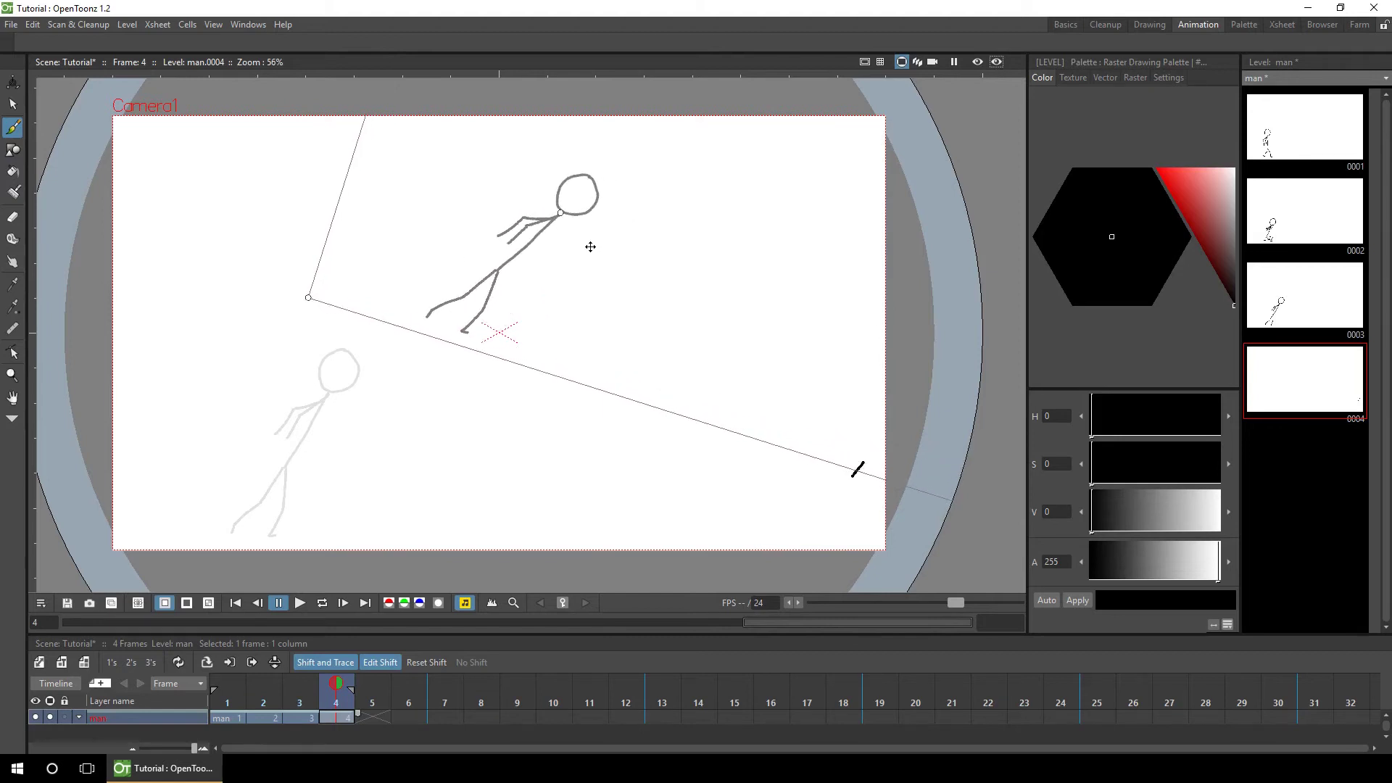
{"action": "left_click", "coordinate": [384, 662]}
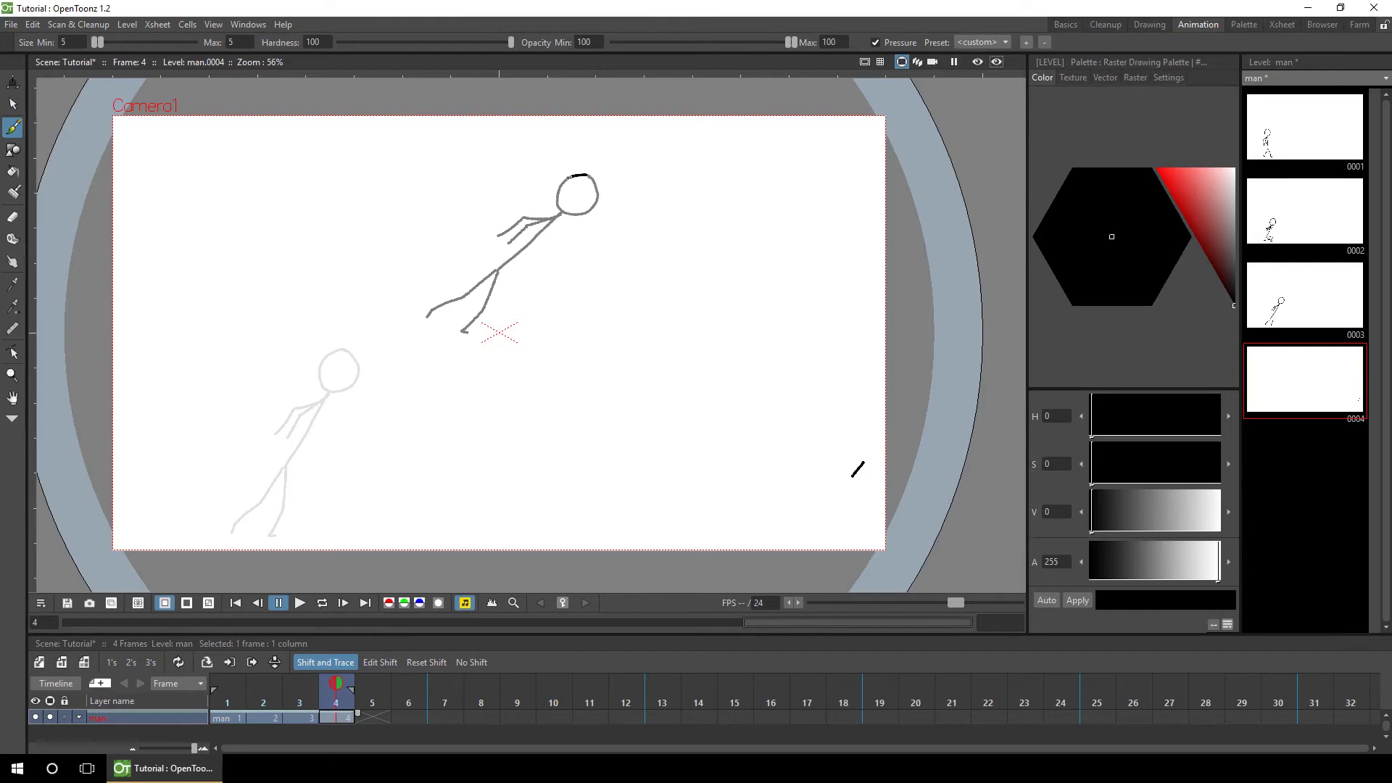
Step: Draw the flying figure over the shifted ghost in frame 4, with one arm reaching forward, and erase the placeholder stroke
{"action": "mouse_move", "coordinate": [560, 187]}
{"action": "left_mouse_down"}
{"action": "mouse_move", "coordinate": [559, 206]}
{"action": "mouse_move", "coordinate": [580, 215]}
{"action": "mouse_move", "coordinate": [595, 202]}
{"action": "mouse_move", "coordinate": [587, 175]}
{"action": "left_mouse_up"}
{"action": "left_click_drag", "start_coordinate": [559, 215], "coordinate": [498, 269]}
{"action": "mouse_move", "coordinate": [497, 272]}
{"action": "left_mouse_down"}
{"action": "mouse_move", "coordinate": [434, 319]}
{"action": "mouse_move", "coordinate": [483, 294]}
{"action": "mouse_move", "coordinate": [459, 323]}
{"action": "left_mouse_up"}
{"action": "key", "text": "a"}
{"action": "key", "text": "b"}
{"action": "mouse_move", "coordinate": [557, 216]}
{"action": "left_mouse_down"}
{"action": "mouse_move", "coordinate": [509, 248]}
{"action": "mouse_move", "coordinate": [622, 199]}
{"action": "left_mouse_up"}
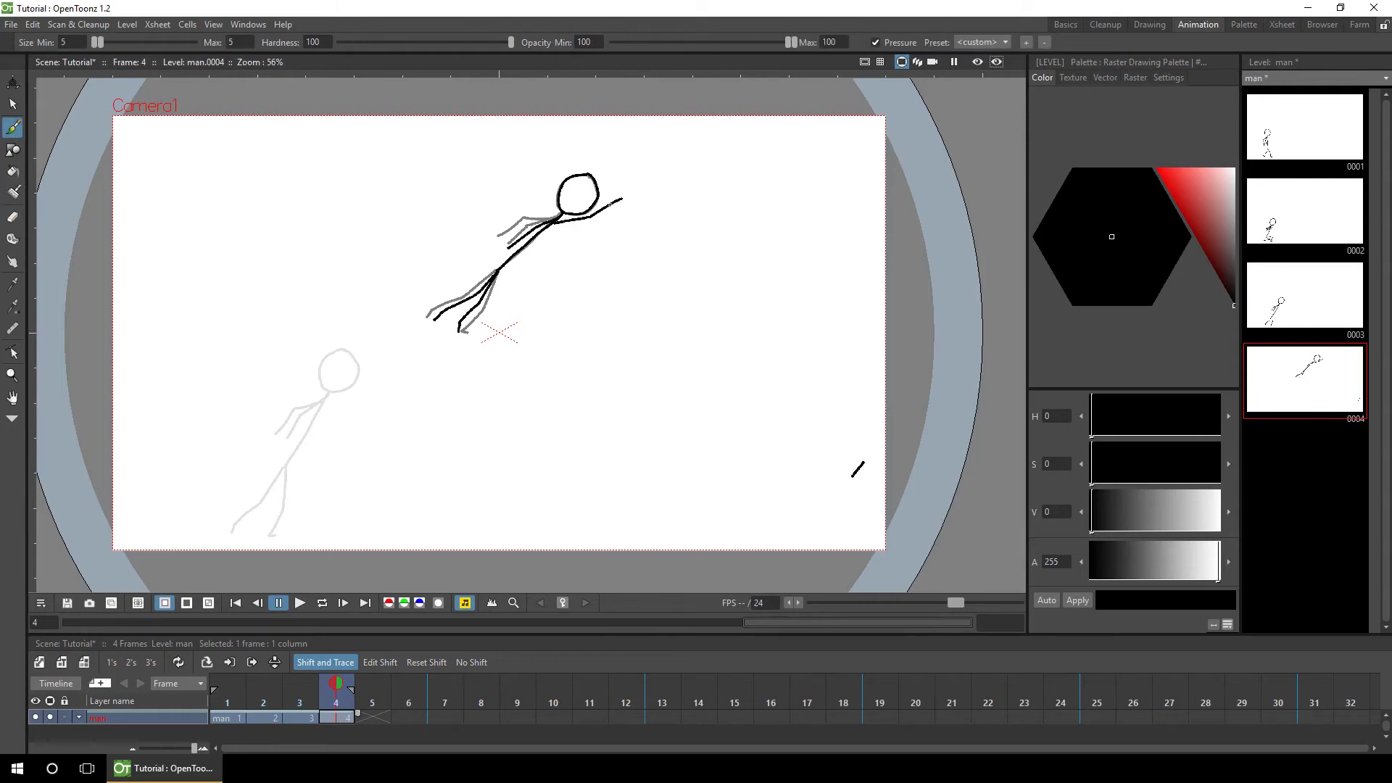
{"action": "left_click", "coordinate": [13, 219]}
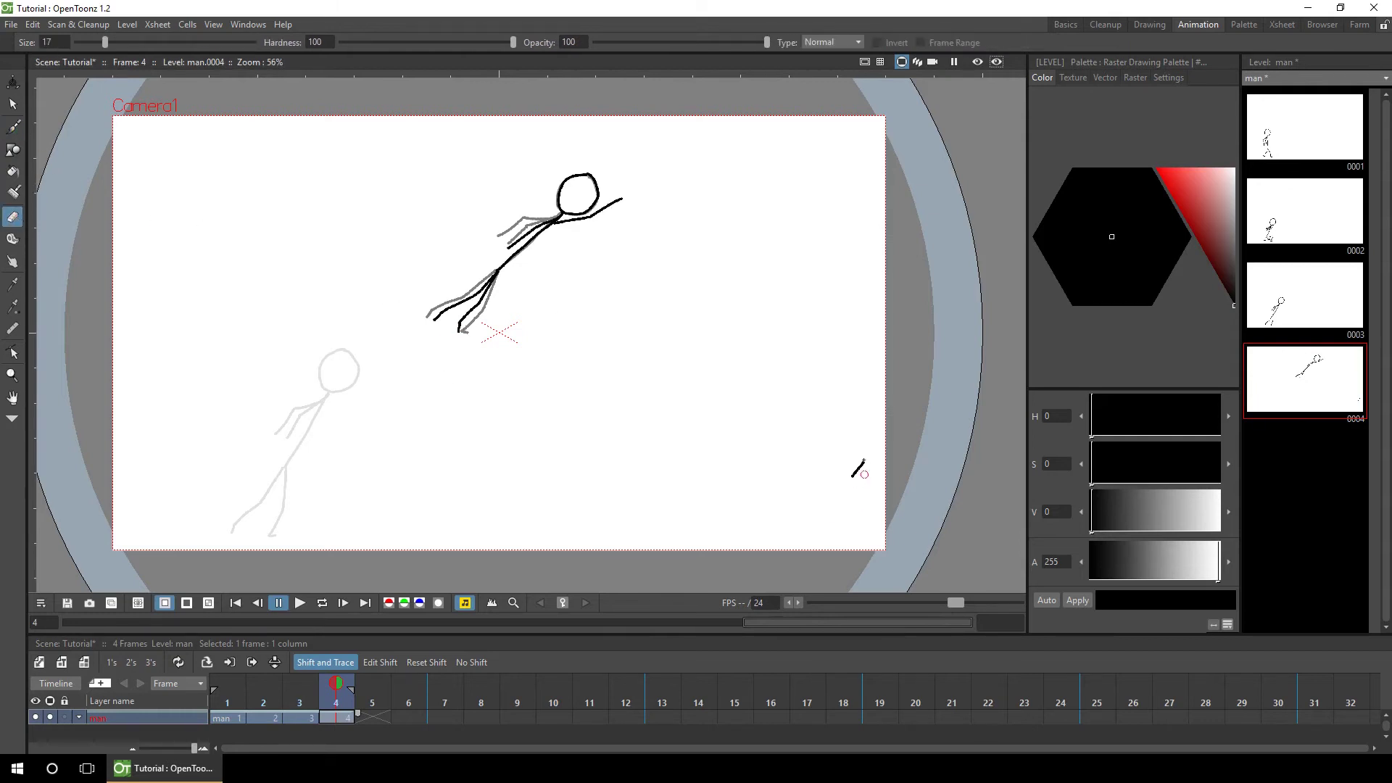
{"action": "left_click_drag", "start_coordinate": [864, 477], "coordinate": [841, 472]}
Step: Toggle No Shift on and off to compare the frame 4 drawing with the ghost's original and shifted positions
{"action": "left_click", "coordinate": [468, 664]}
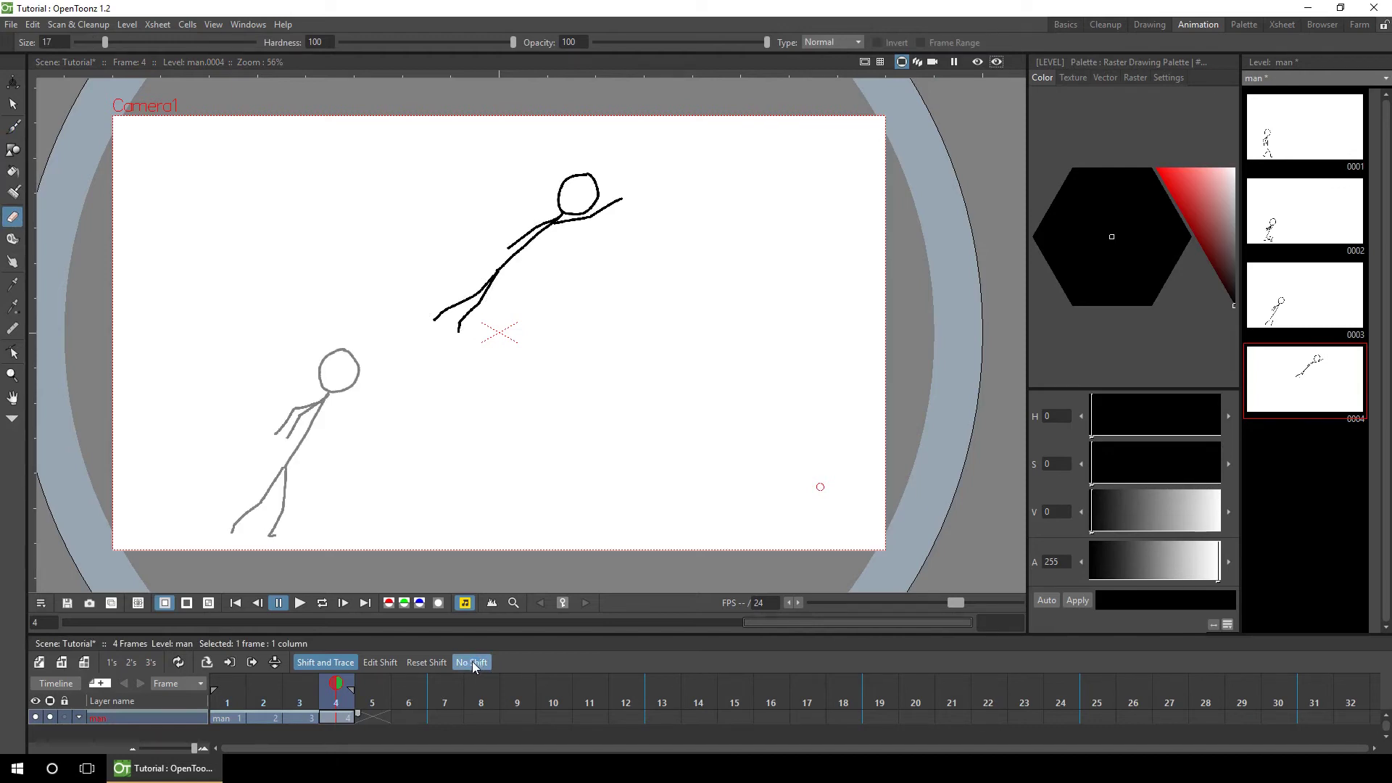
{"action": "left_click", "coordinate": [471, 662]}
{"action": "left_click", "coordinate": [471, 662]}
{"action": "left_click", "coordinate": [470, 661]}
{"action": "left_click", "coordinate": [467, 663]}
{"action": "left_click", "coordinate": [468, 663]}
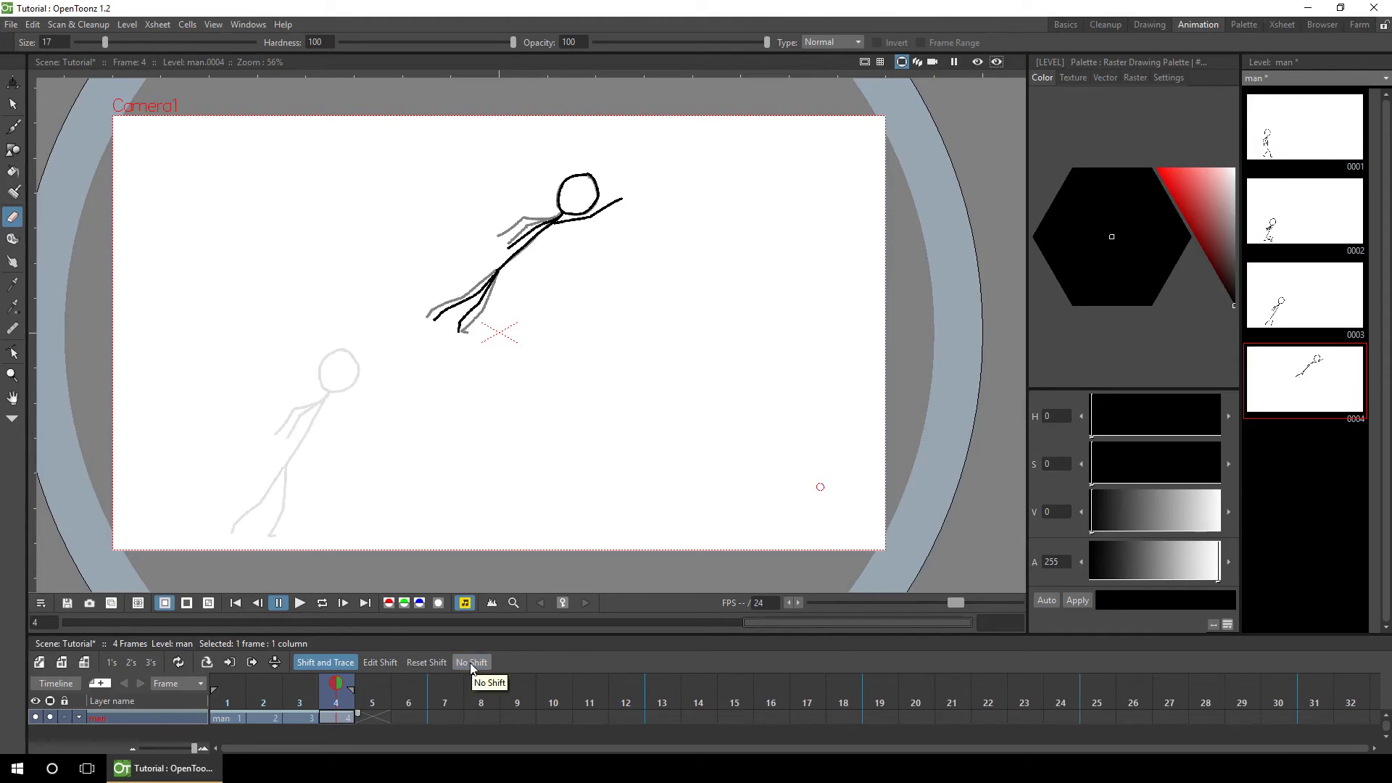
Step: Reset the ghost's shift and turn off Shift and Trace
{"action": "left_click", "coordinate": [418, 663]}
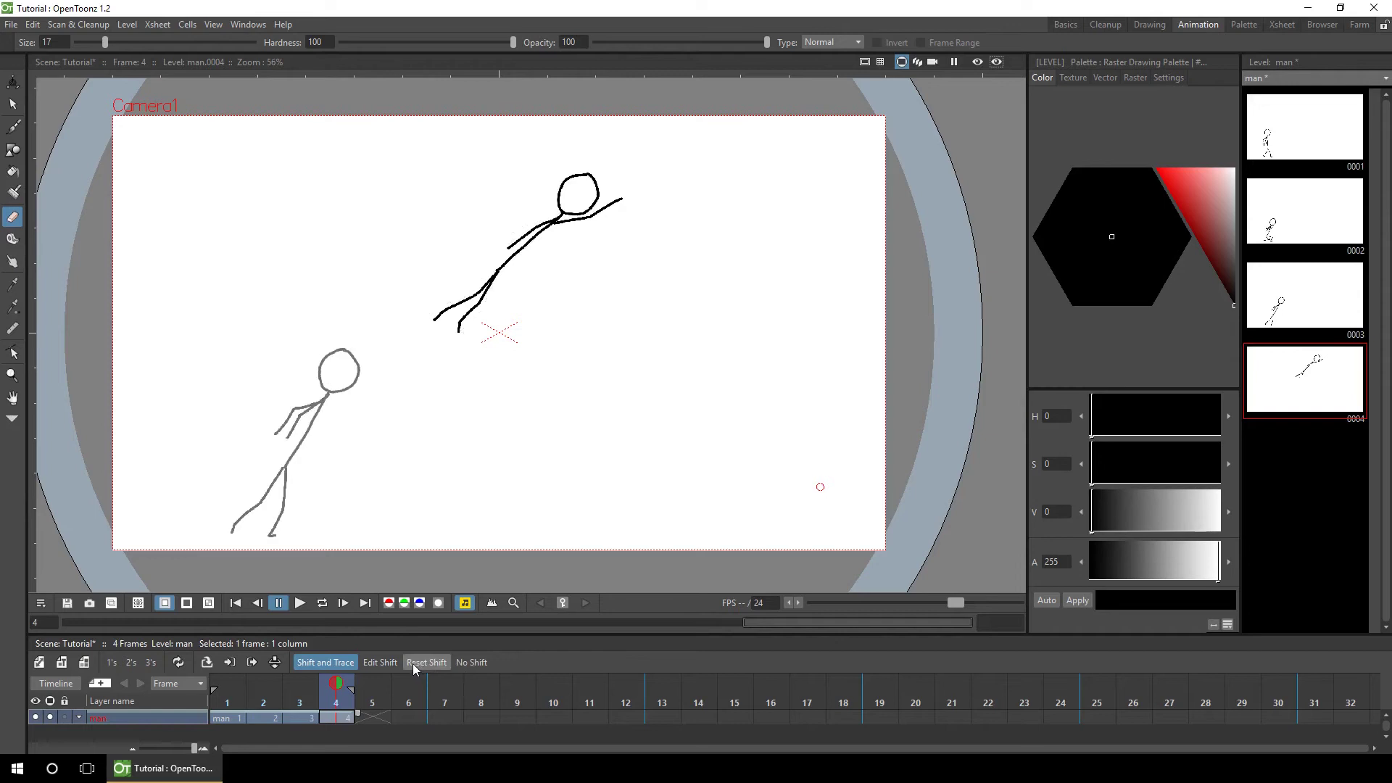
{"action": "left_click", "coordinate": [325, 661]}
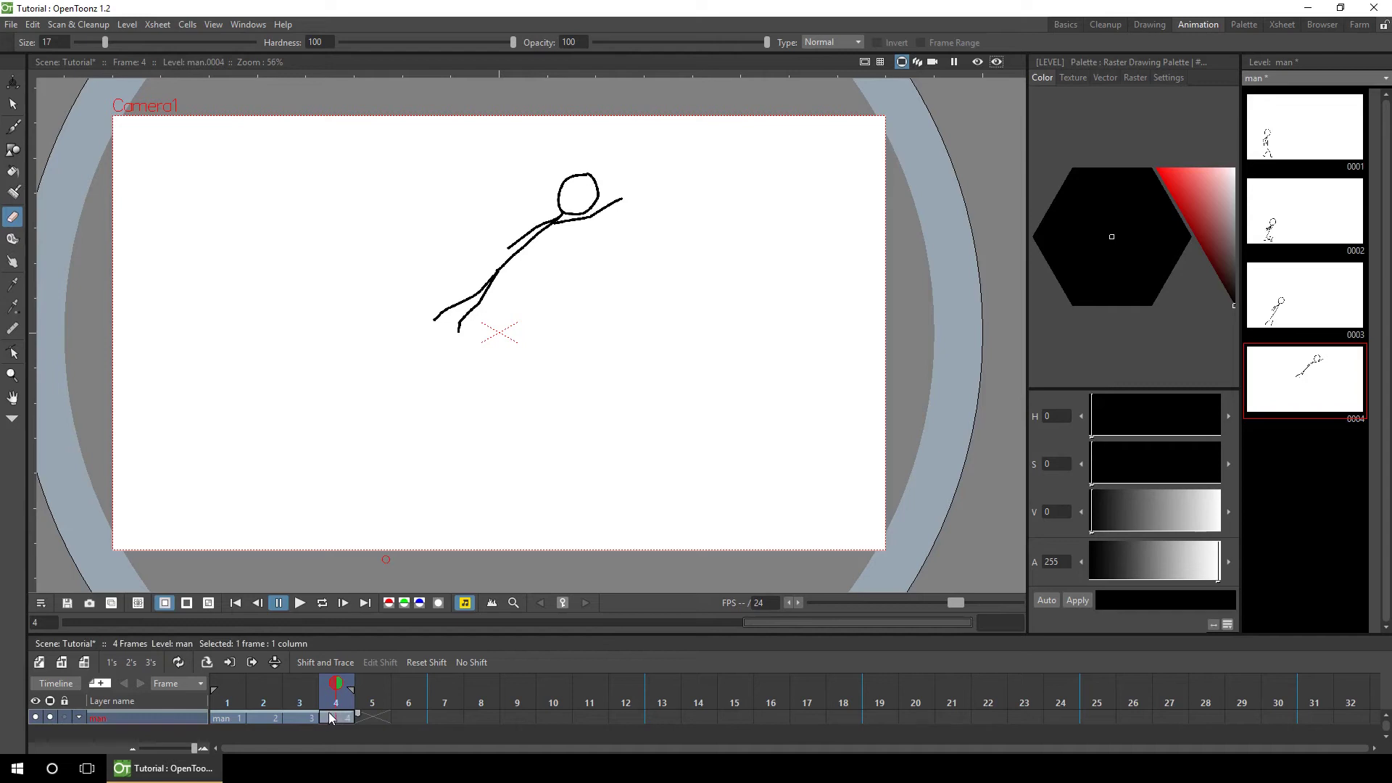
Step: Insert an empty cell at frame 4, moving the flying pose to frame 5, and return to the empty frame
{"action": "key", "text": "Insert"}
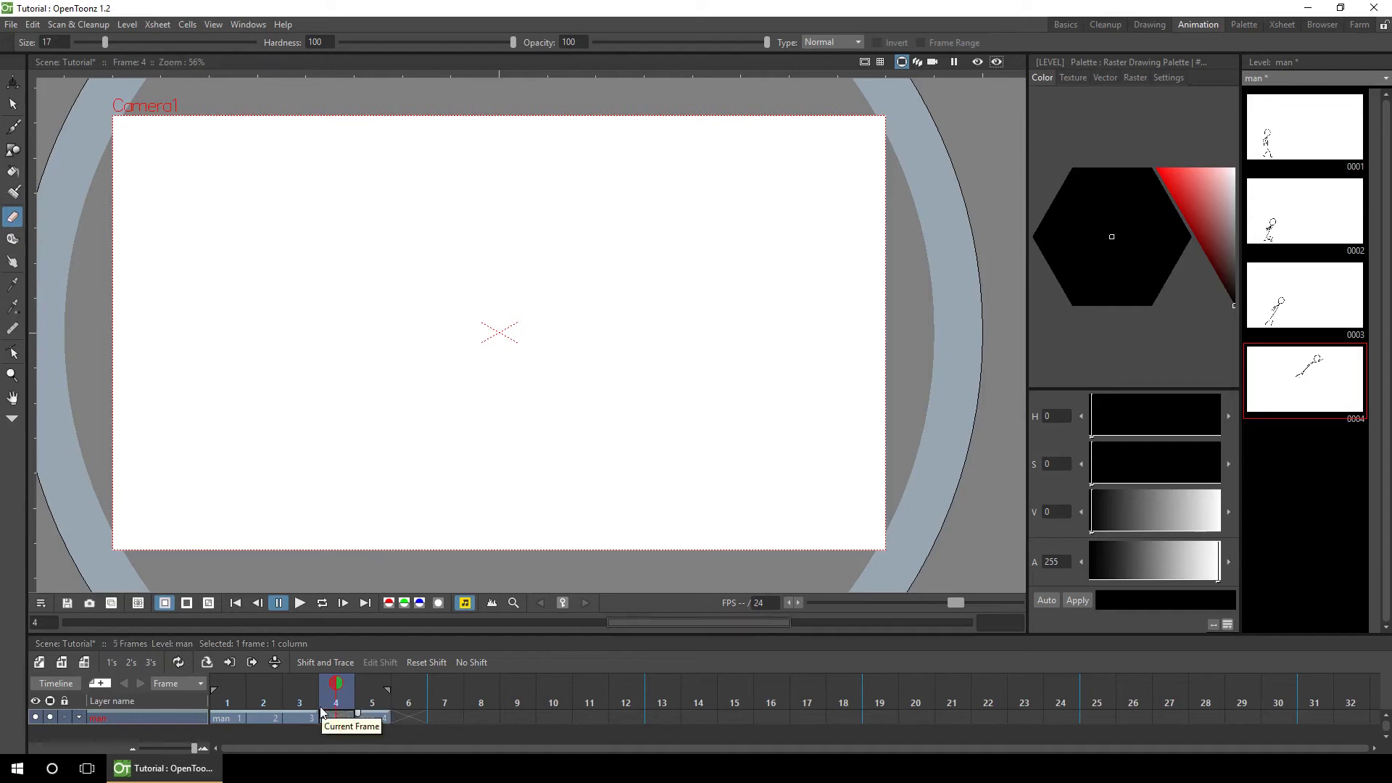
{"action": "left_click", "coordinate": [371, 715]}
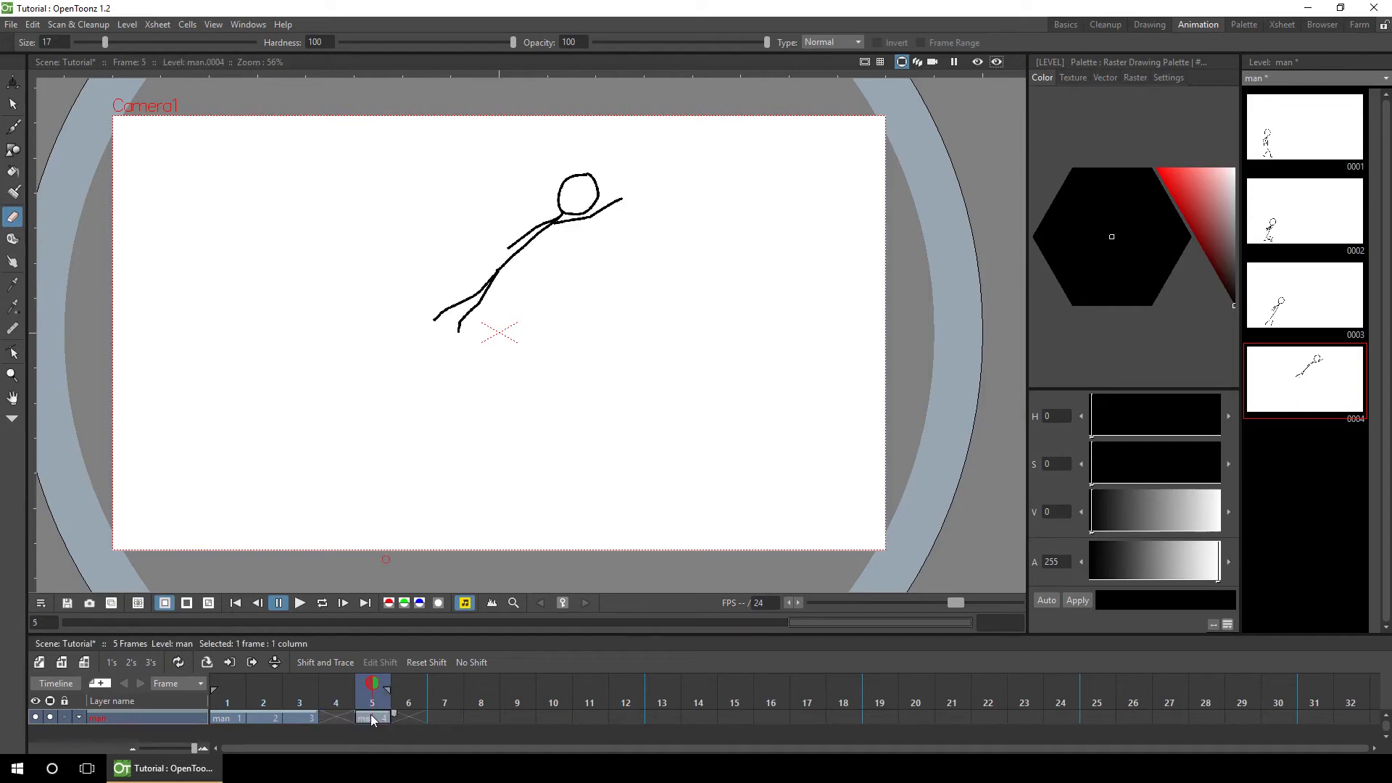
{"action": "left_click", "coordinate": [336, 717]}
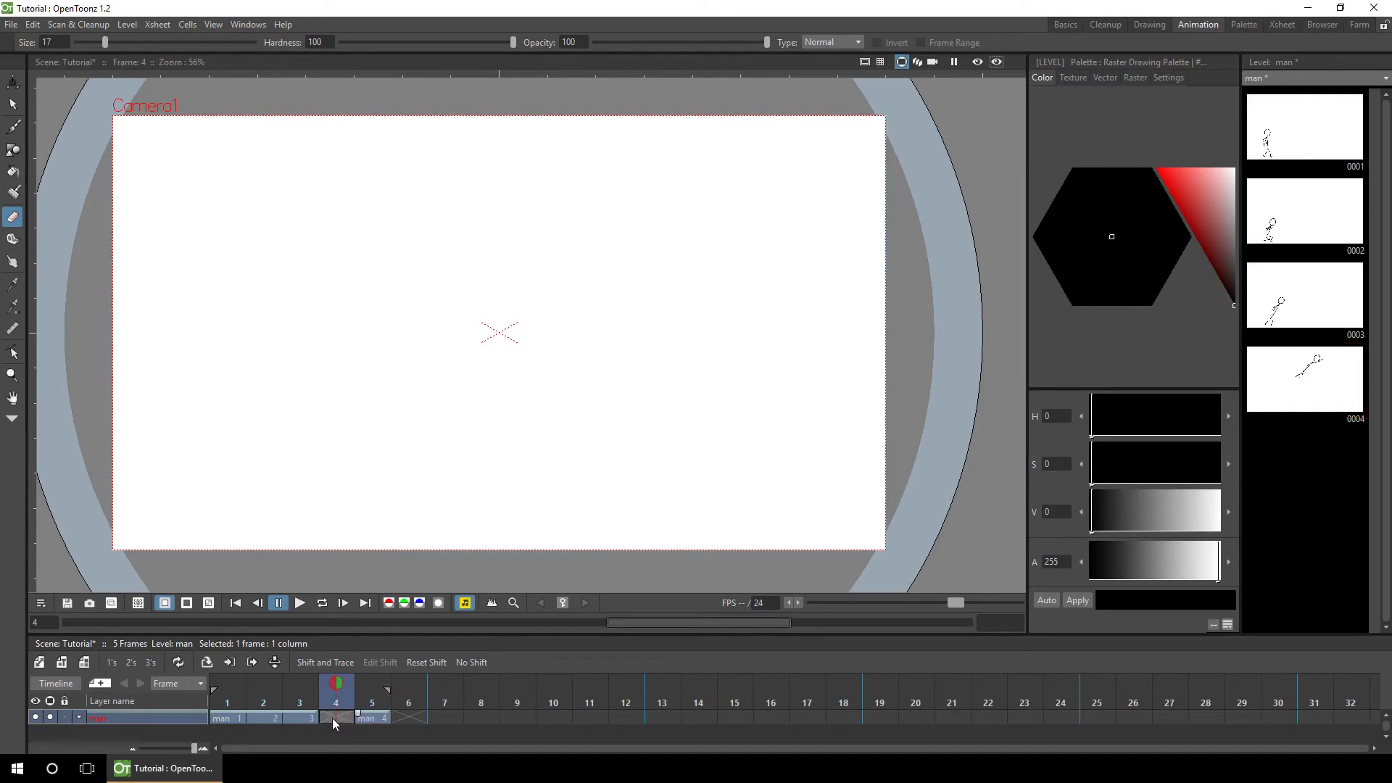
Step: Turn on Shift and Trace and create the in-between drawing in frame 4 with a short placeholder brush stroke in the canvas's lower-right corner
{"action": "left_click", "coordinate": [320, 662]}
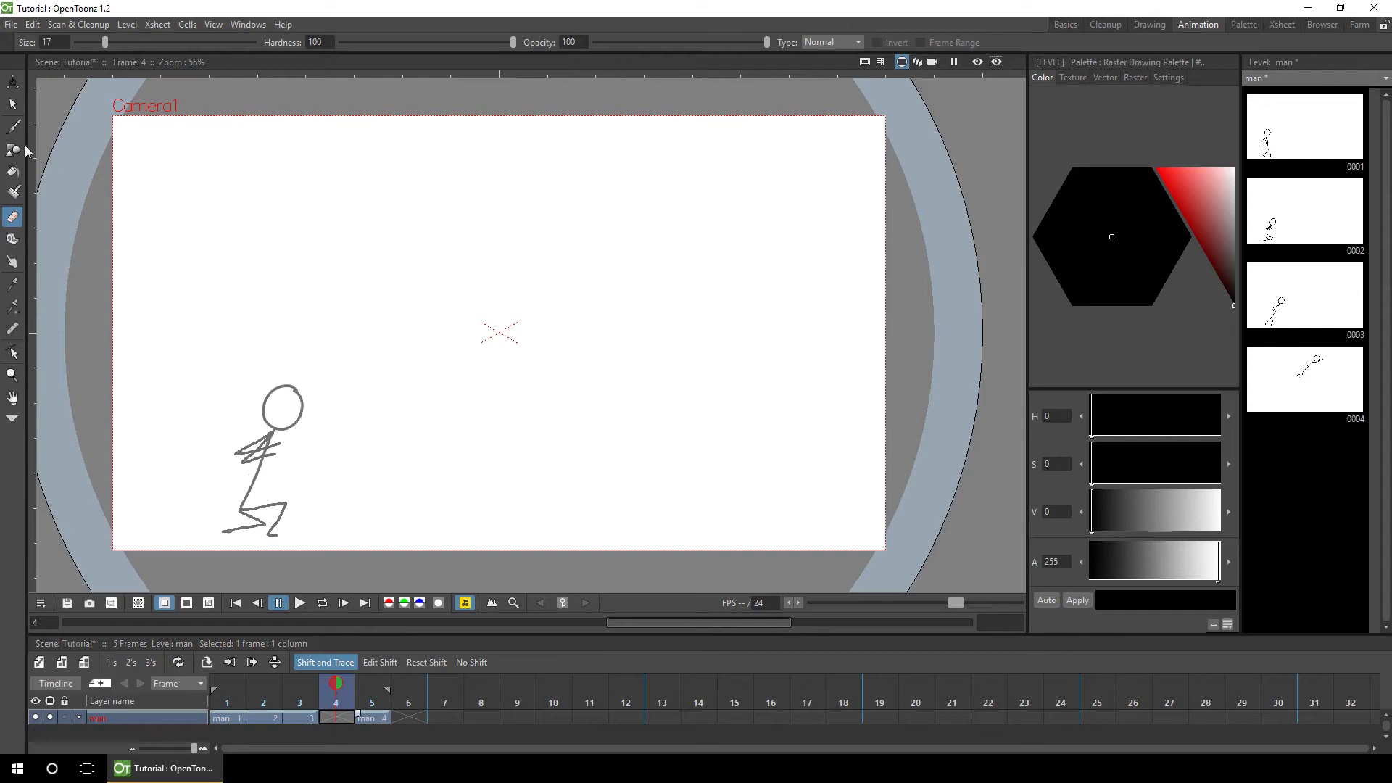
{"action": "left_click", "coordinate": [13, 127]}
{"action": "left_click", "coordinate": [857, 530]}
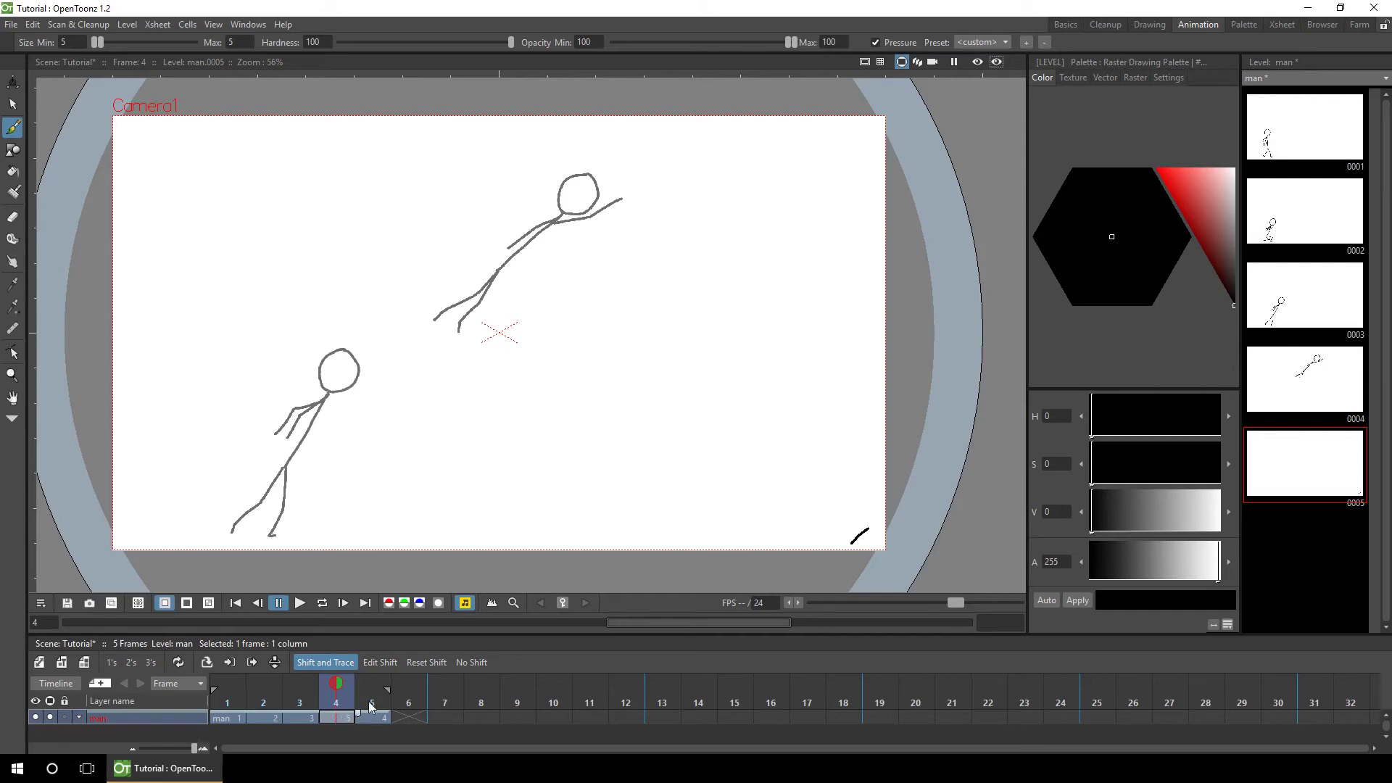
Step: Select the man layer's cells from frame 1 to 5 and autorenumber their drawings
{"action": "left_click", "coordinate": [226, 721]}
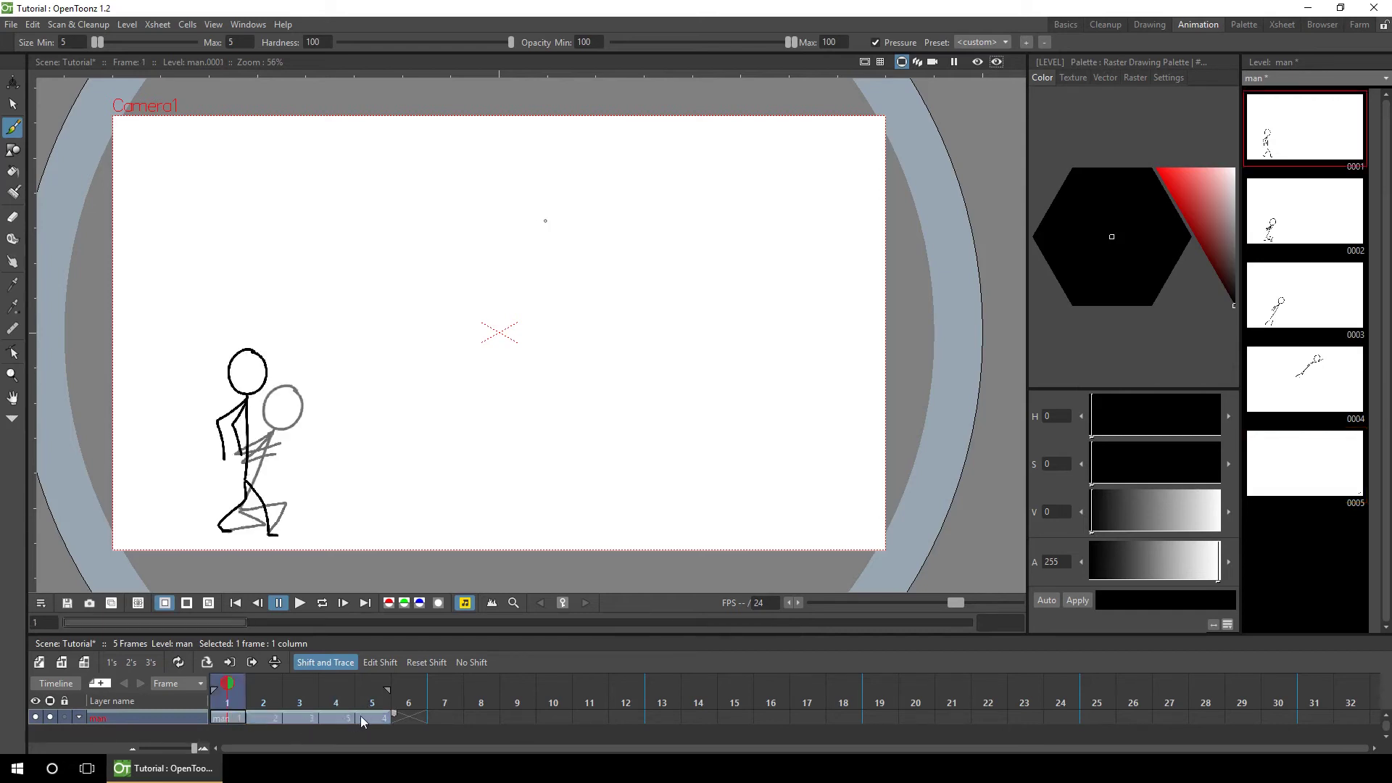
{"action": "left_click_drag", "start_coordinate": [361, 720], "coordinate": [370, 718]}
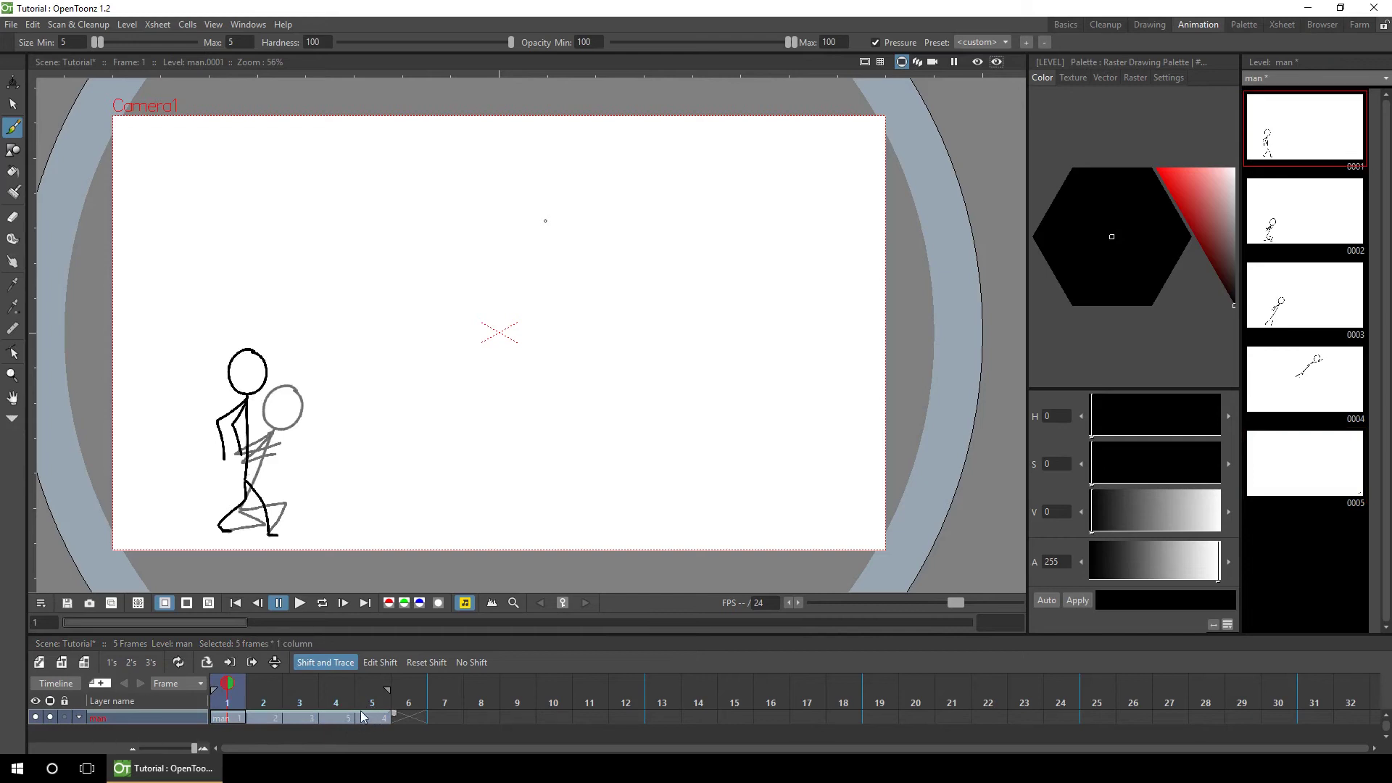
{"action": "right_click", "coordinate": [361, 714]}
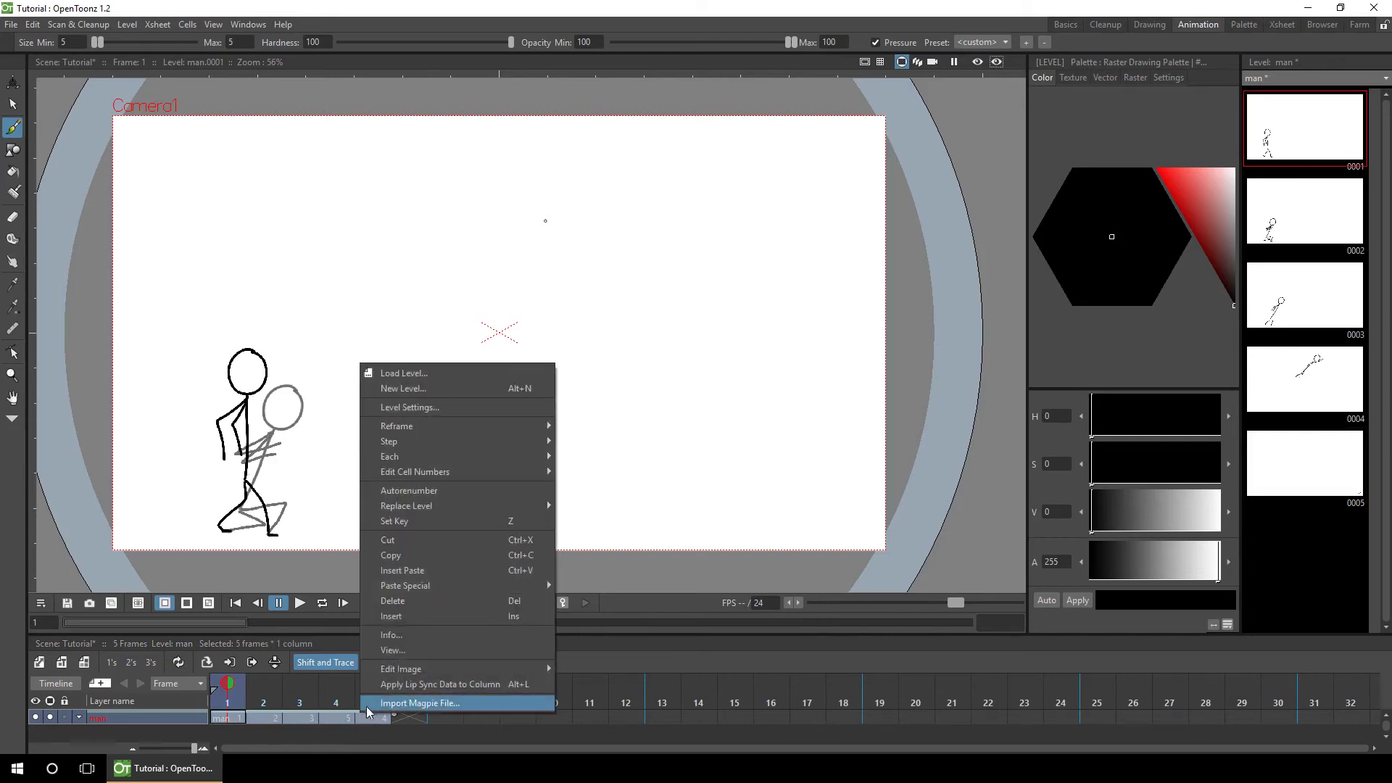
{"action": "left_click", "coordinate": [428, 490]}
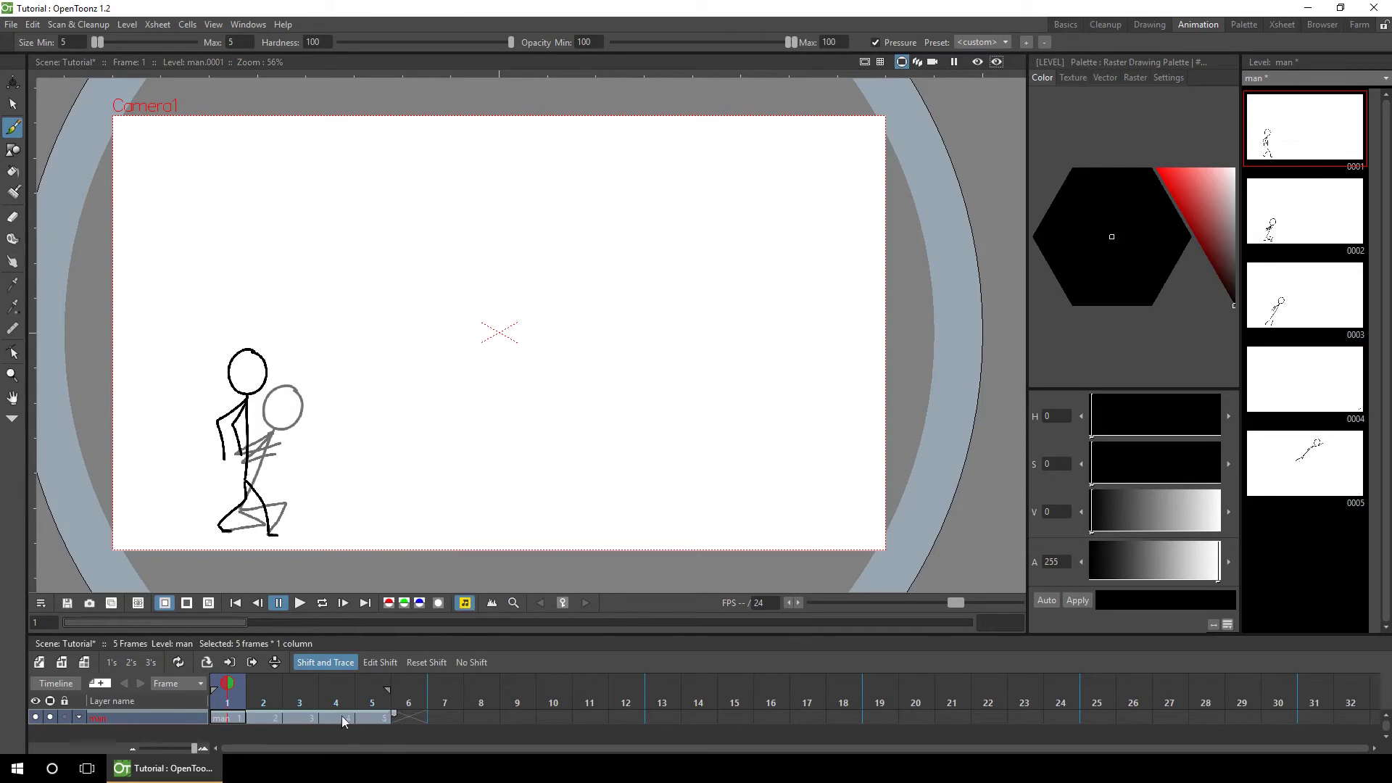
Step: In frame 4, edit the ghost shift and move frame 3's ghost up close beside the flying pose's ghost
{"action": "left_click", "coordinate": [336, 717]}
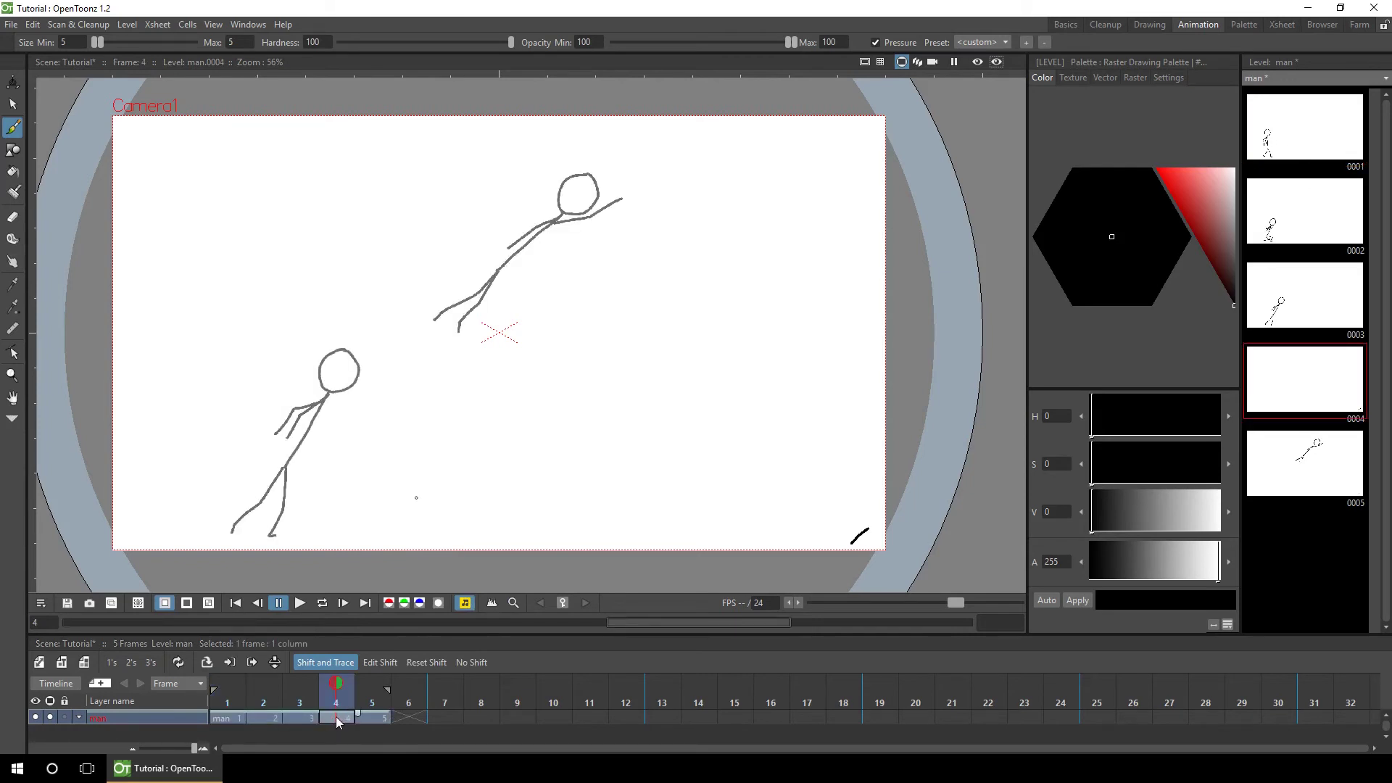
{"action": "left_click", "coordinate": [379, 663]}
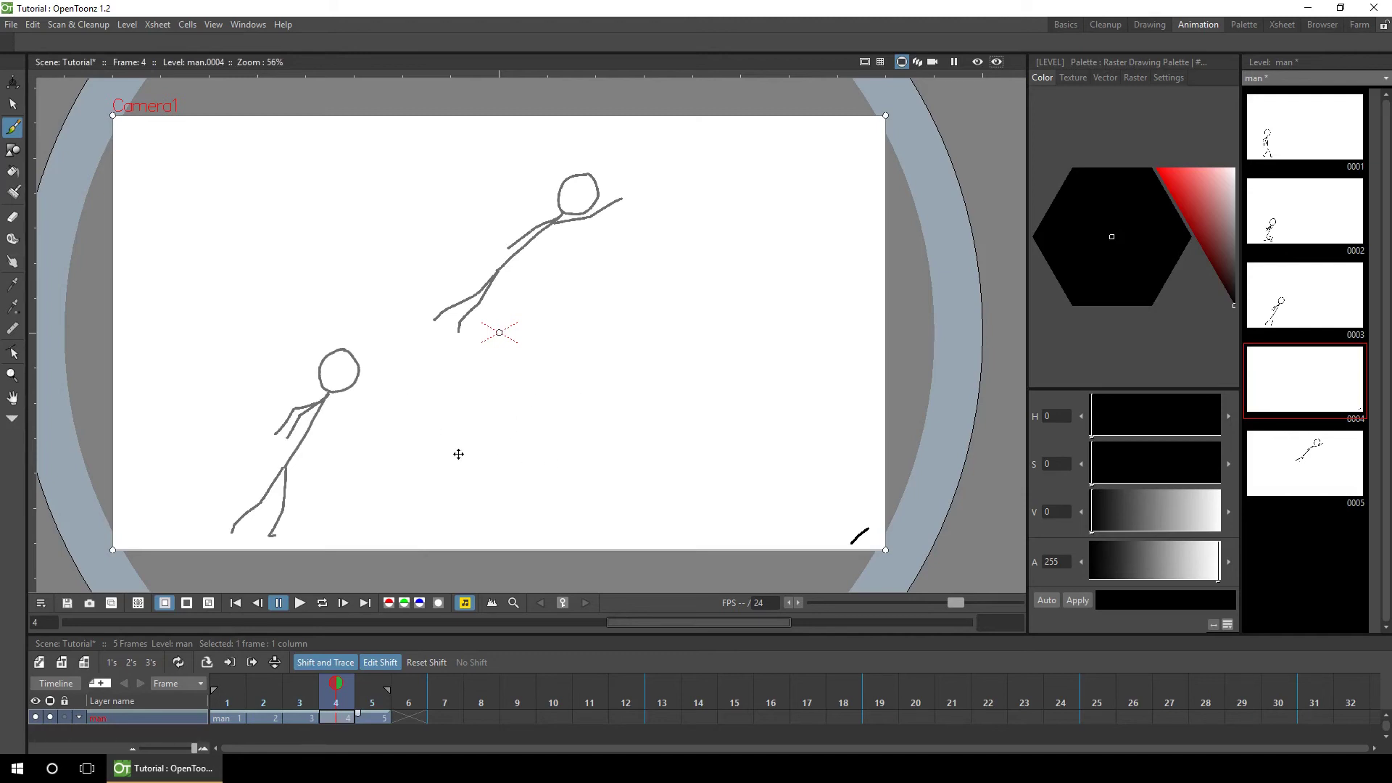
{"action": "mouse_move", "coordinate": [475, 433]}
{"action": "left_mouse_down"}
{"action": "mouse_move", "coordinate": [497, 445]}
{"action": "mouse_move", "coordinate": [489, 401]}
{"action": "mouse_move", "coordinate": [498, 415]}
{"action": "mouse_move", "coordinate": [435, 413]}
{"action": "mouse_move", "coordinate": [488, 404]}
{"action": "mouse_move", "coordinate": [444, 444]}
{"action": "mouse_move", "coordinate": [472, 417]}
{"action": "left_mouse_up"}
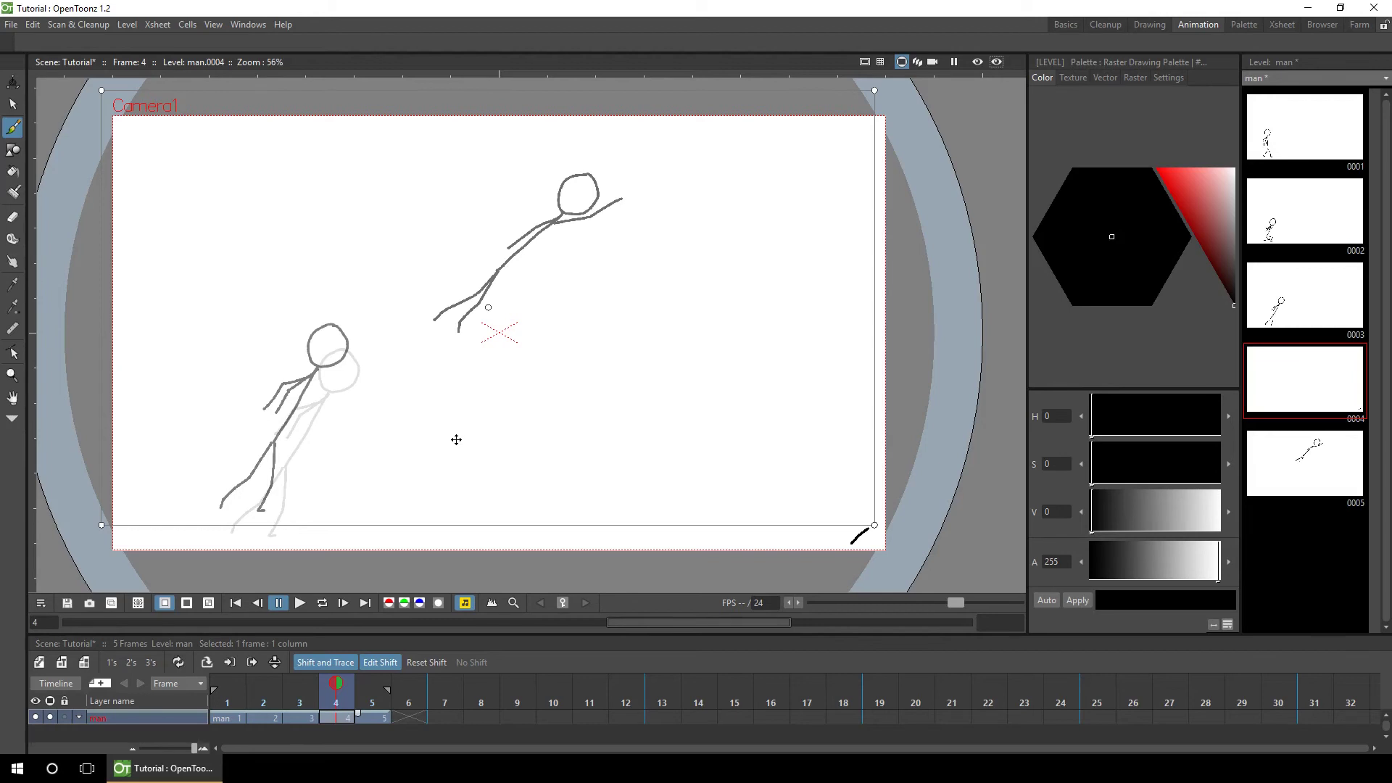
{"action": "mouse_move", "coordinate": [528, 243]}
{"action": "left_mouse_down"}
{"action": "mouse_move", "coordinate": [542, 270]}
{"action": "mouse_move", "coordinate": [635, 231]}
{"action": "mouse_move", "coordinate": [535, 290]}
{"action": "mouse_move", "coordinate": [567, 266]}
{"action": "mouse_move", "coordinate": [549, 220]}
{"action": "mouse_move", "coordinate": [517, 223]}
{"action": "mouse_move", "coordinate": [553, 210]}
{"action": "left_mouse_up"}
{"action": "left_click_drag", "start_coordinate": [313, 377], "coordinate": [282, 323]}
{"action": "left_click_drag", "start_coordinate": [584, 219], "coordinate": [538, 235]}
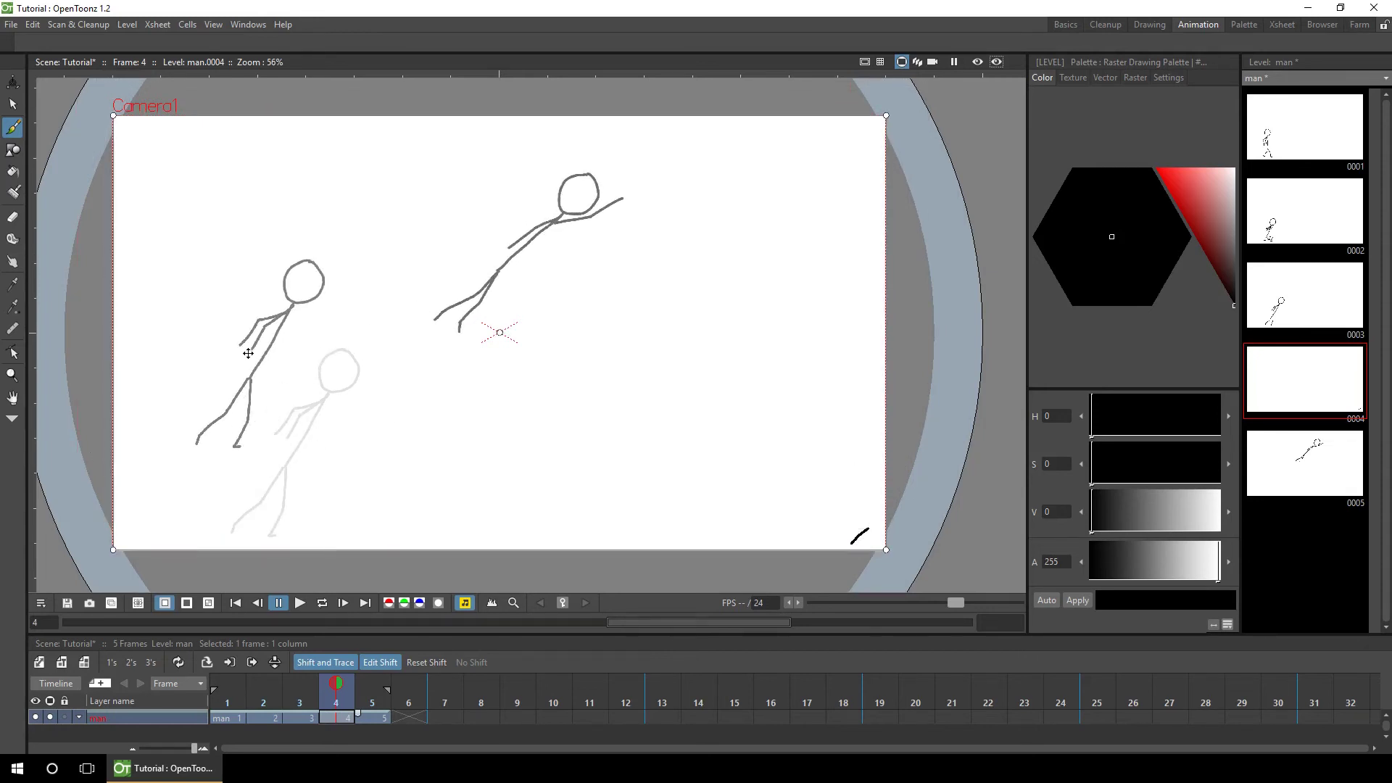
{"action": "left_click_drag", "start_coordinate": [253, 355], "coordinate": [312, 330]}
{"action": "left_click_drag", "start_coordinate": [593, 220], "coordinate": [571, 219]}
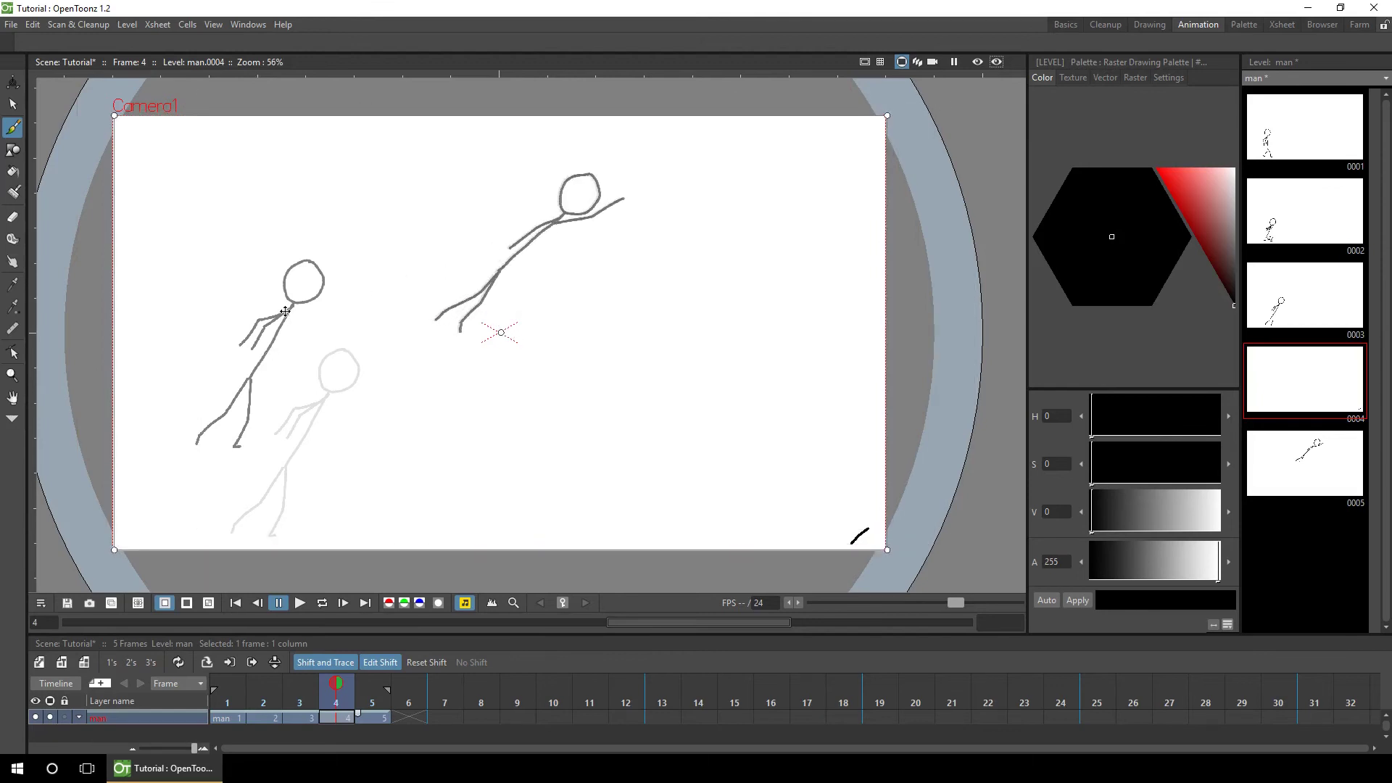
{"action": "left_click_drag", "start_coordinate": [292, 316], "coordinate": [453, 268]}
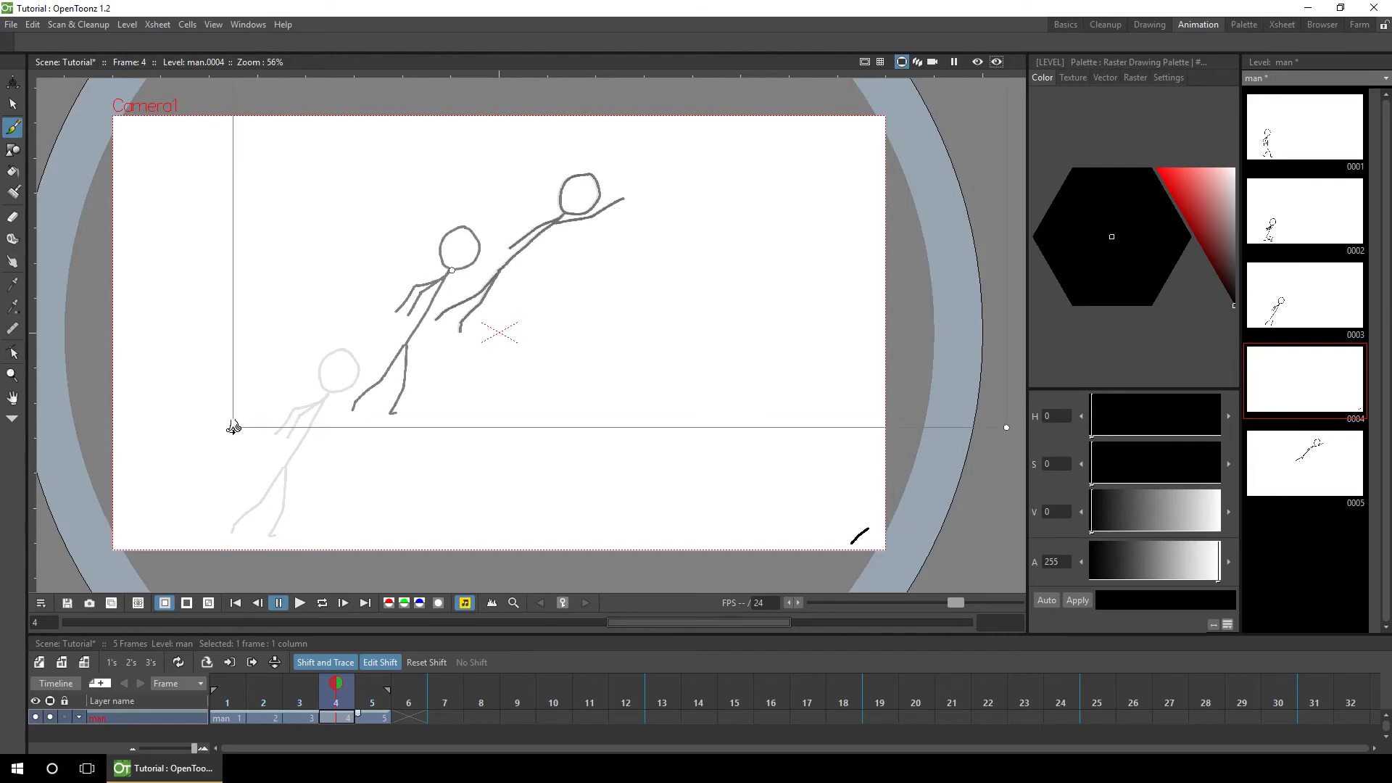
Step: Rotate frame 3's ghost slightly clockwise, nudge it midway between the two poses, and finish editing the shift
{"action": "left_click_drag", "start_coordinate": [233, 426], "coordinate": [224, 408]}
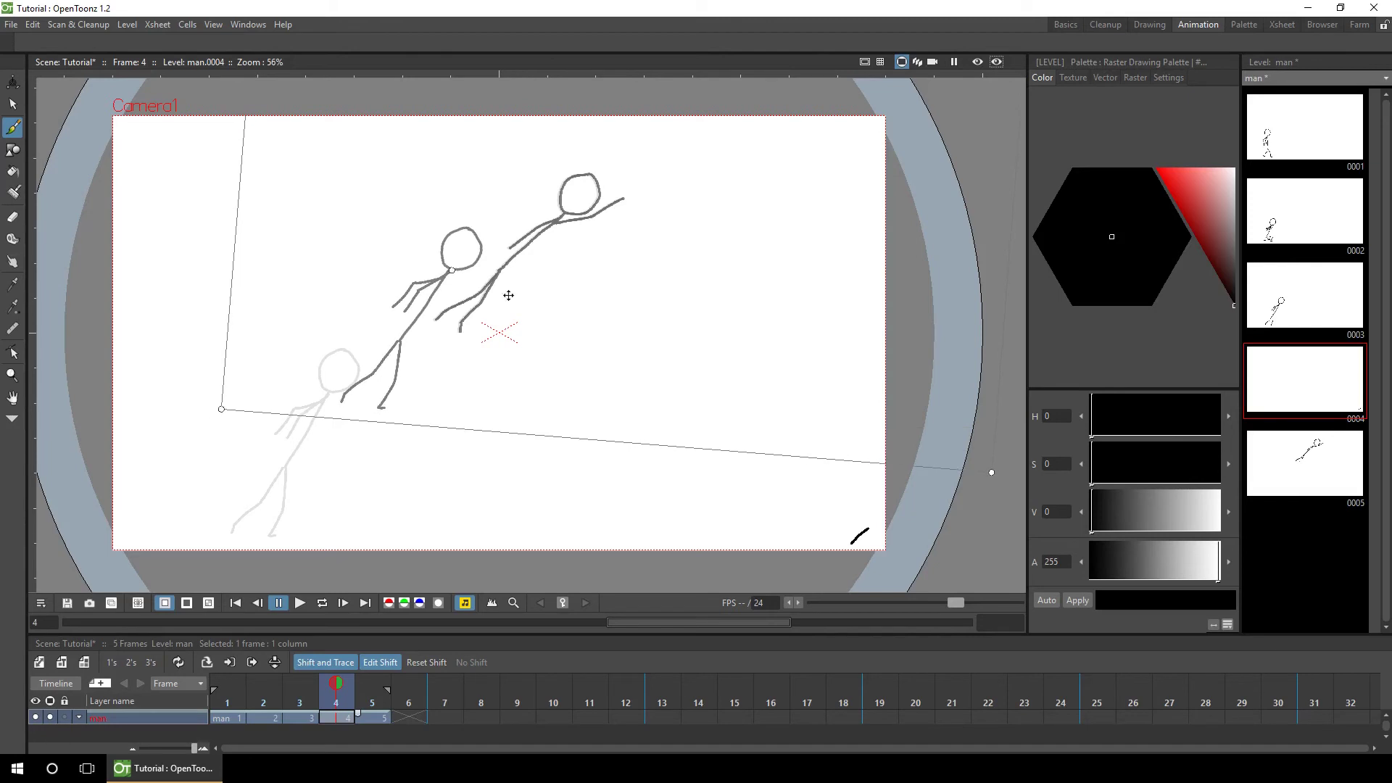
{"action": "left_click_drag", "start_coordinate": [441, 280], "coordinate": [420, 291]}
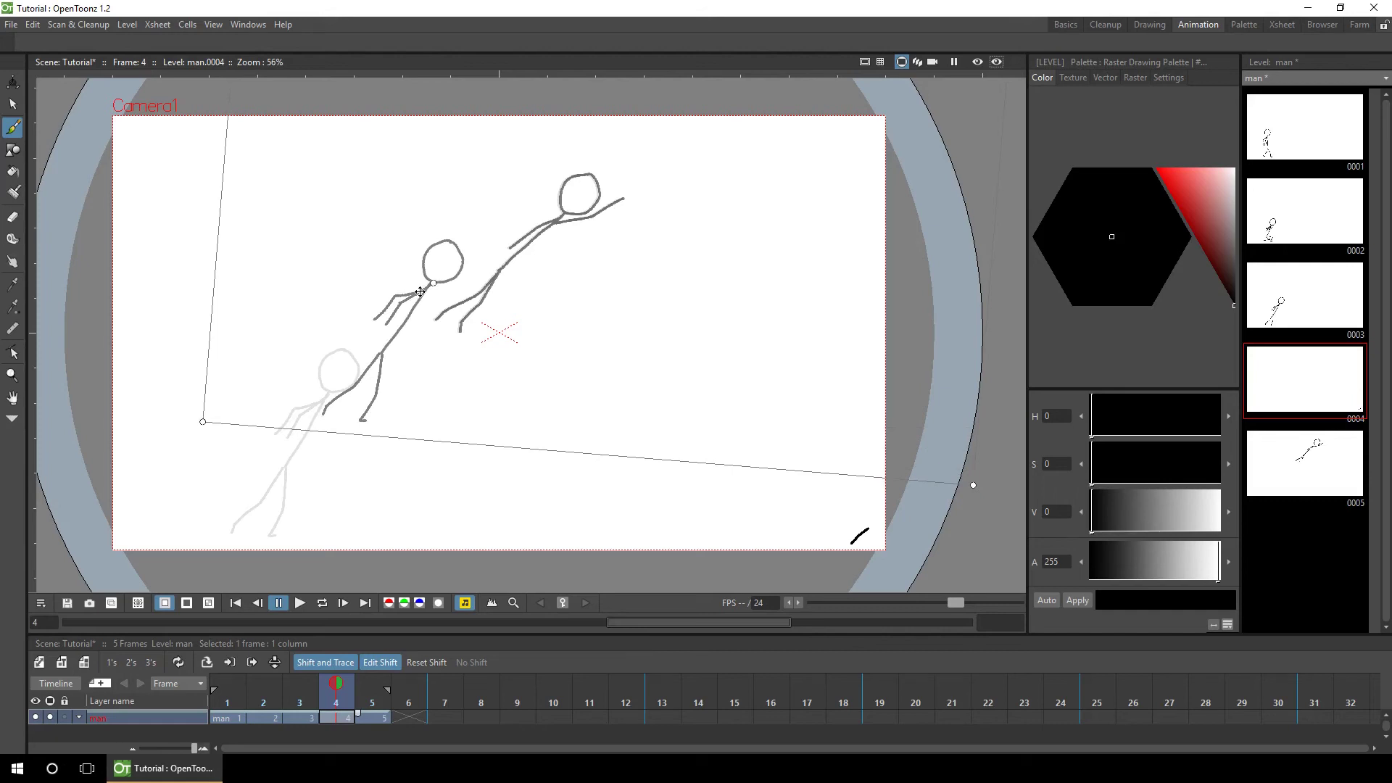
{"action": "left_click", "coordinate": [381, 663]}
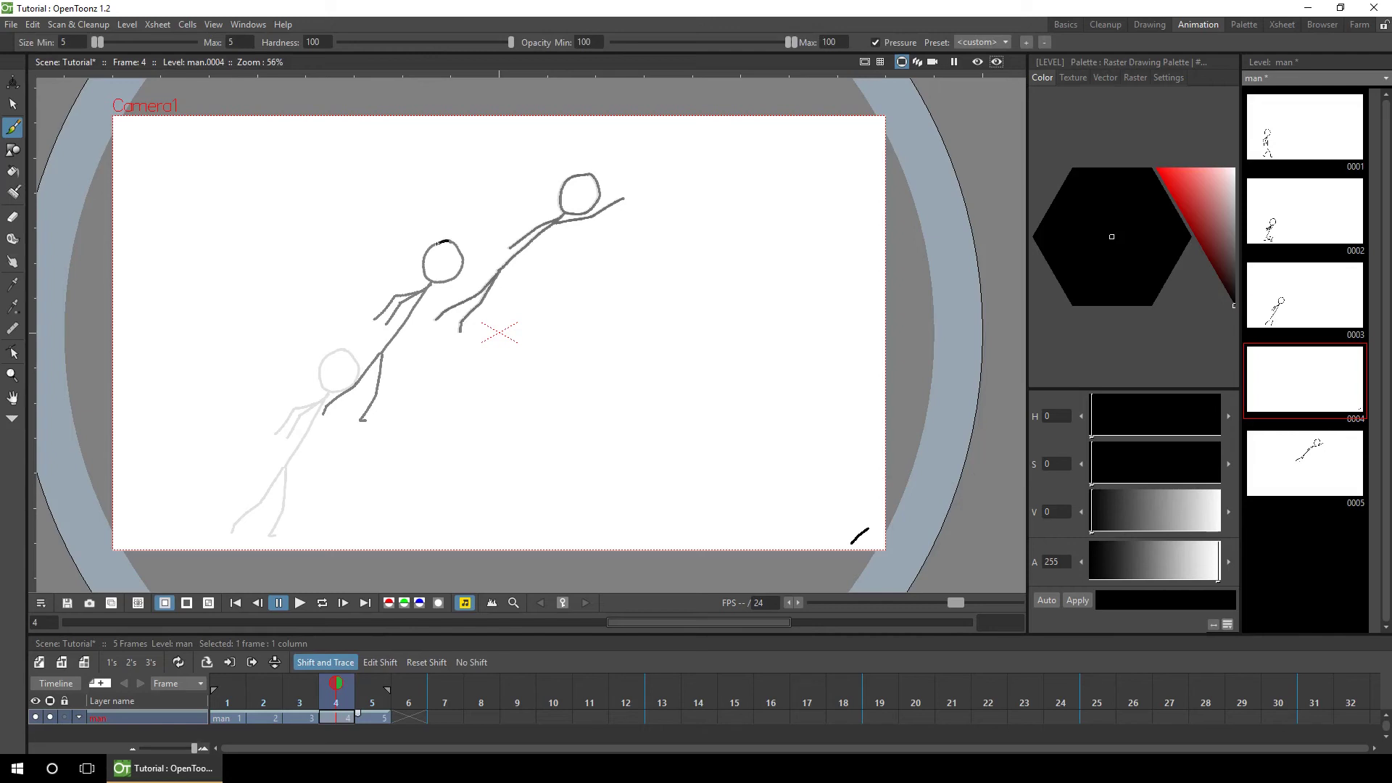
Step: Draw the in-between stick figure in frame 4 over the shifted ghost, with one arm bent forward
{"action": "mouse_move", "coordinate": [429, 248]}
{"action": "left_mouse_down"}
{"action": "mouse_move", "coordinate": [438, 281]}
{"action": "mouse_move", "coordinate": [425, 276]}
{"action": "mouse_move", "coordinate": [452, 240]}
{"action": "left_mouse_up"}
{"action": "key", "text": "ctrl+z"}
{"action": "left_click_drag", "start_coordinate": [429, 284], "coordinate": [330, 416]}
{"action": "left_click_drag", "start_coordinate": [380, 355], "coordinate": [355, 415]}
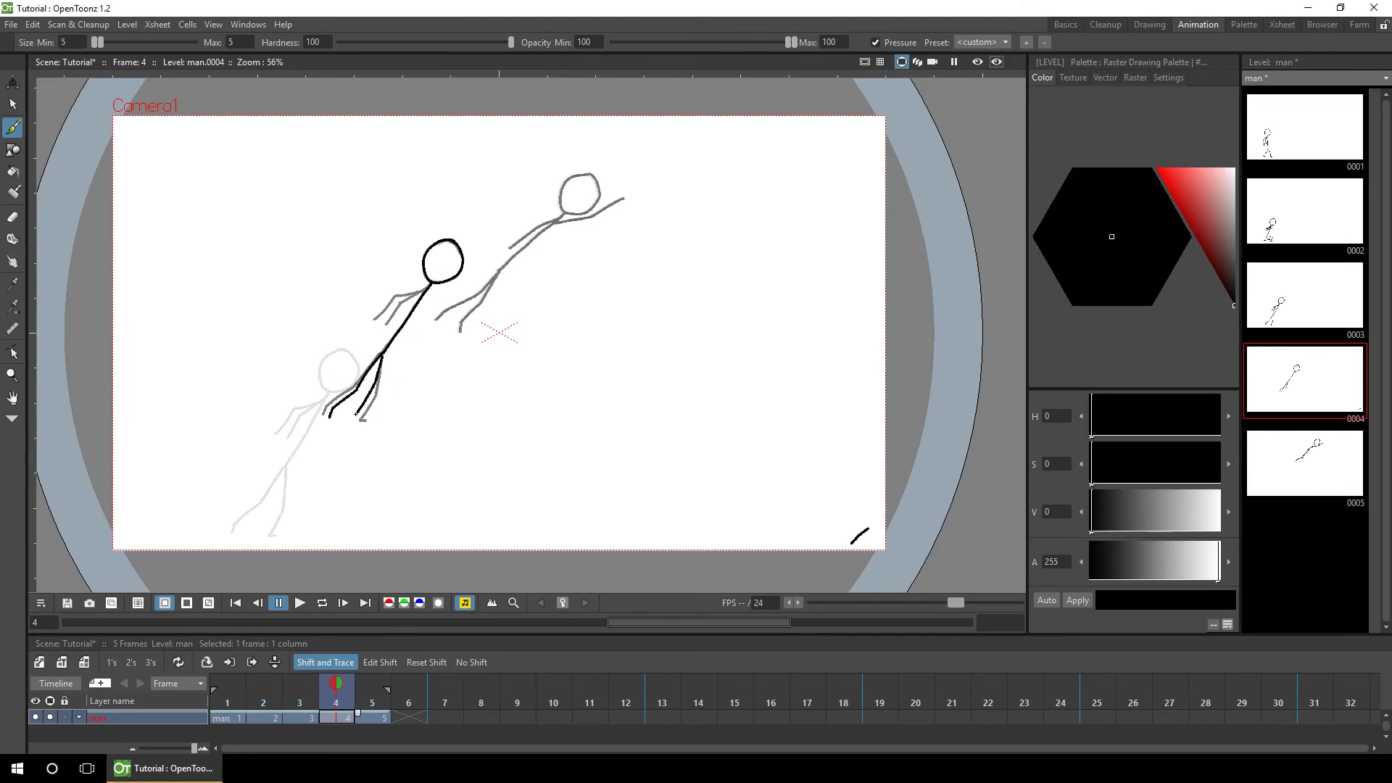
{"action": "mouse_move", "coordinate": [427, 289]}
{"action": "left_mouse_down"}
{"action": "mouse_move", "coordinate": [418, 322]}
{"action": "mouse_move", "coordinate": [441, 324]}
{"action": "mouse_move", "coordinate": [396, 300]}
{"action": "mouse_move", "coordinate": [381, 322]}
{"action": "left_mouse_up"}
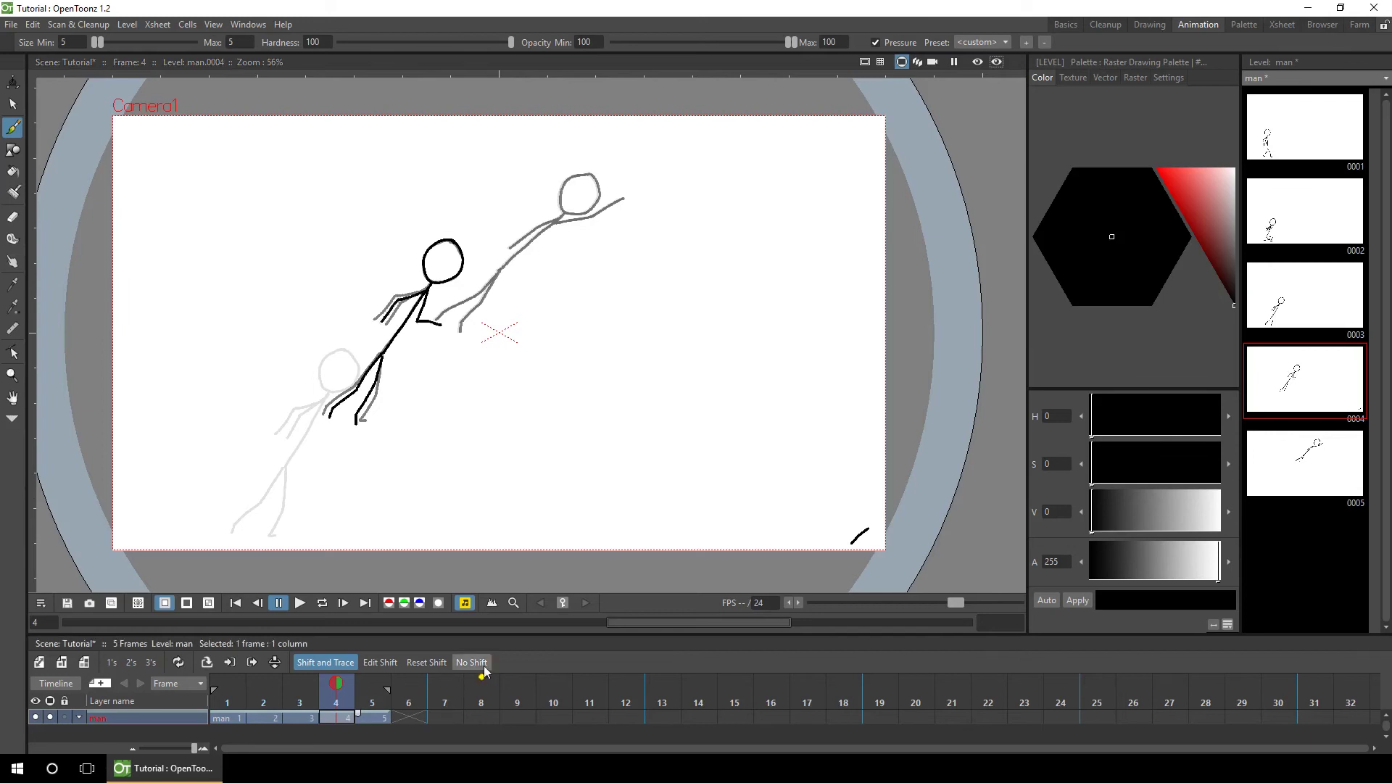
Step: Reset the ghost shift and turn off Shift and Trace in frame 4
{"action": "left_click", "coordinate": [435, 663]}
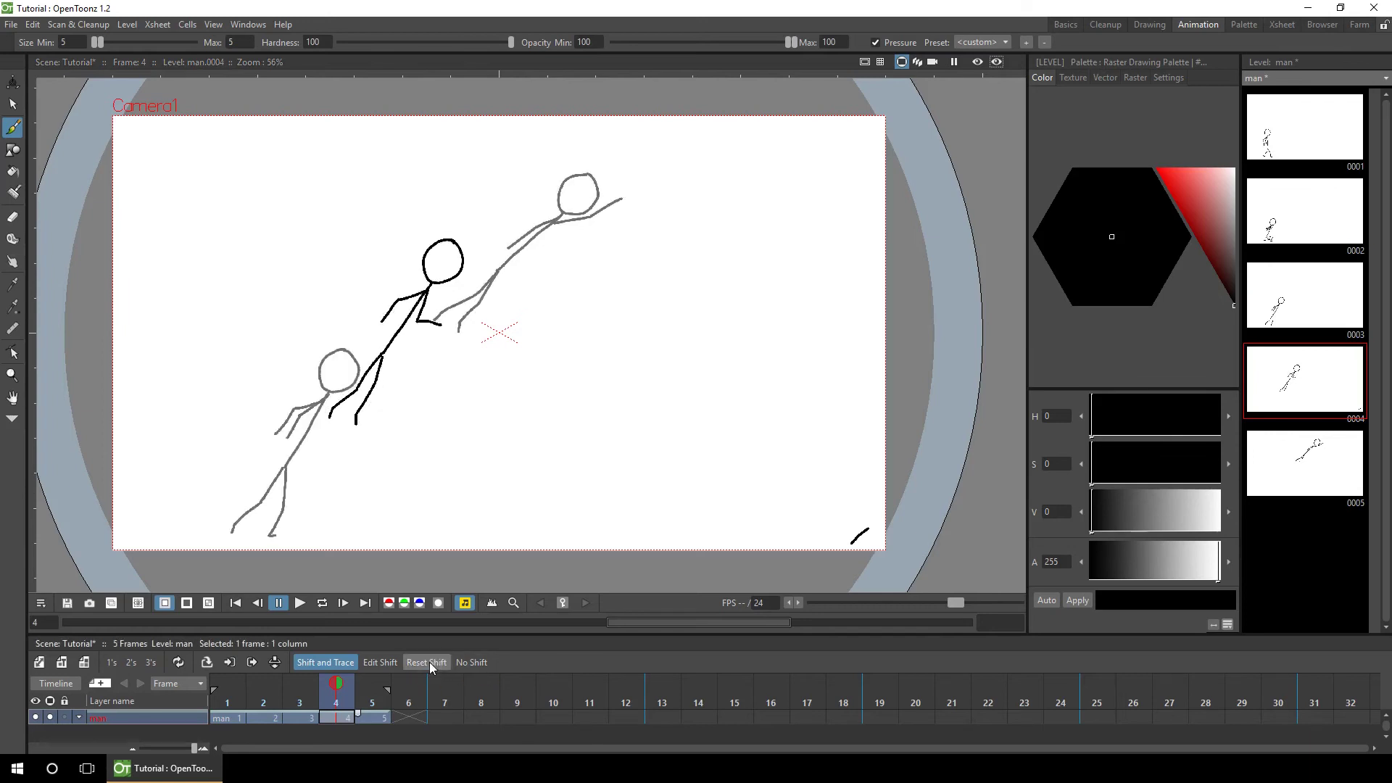
{"action": "left_click", "coordinate": [328, 662]}
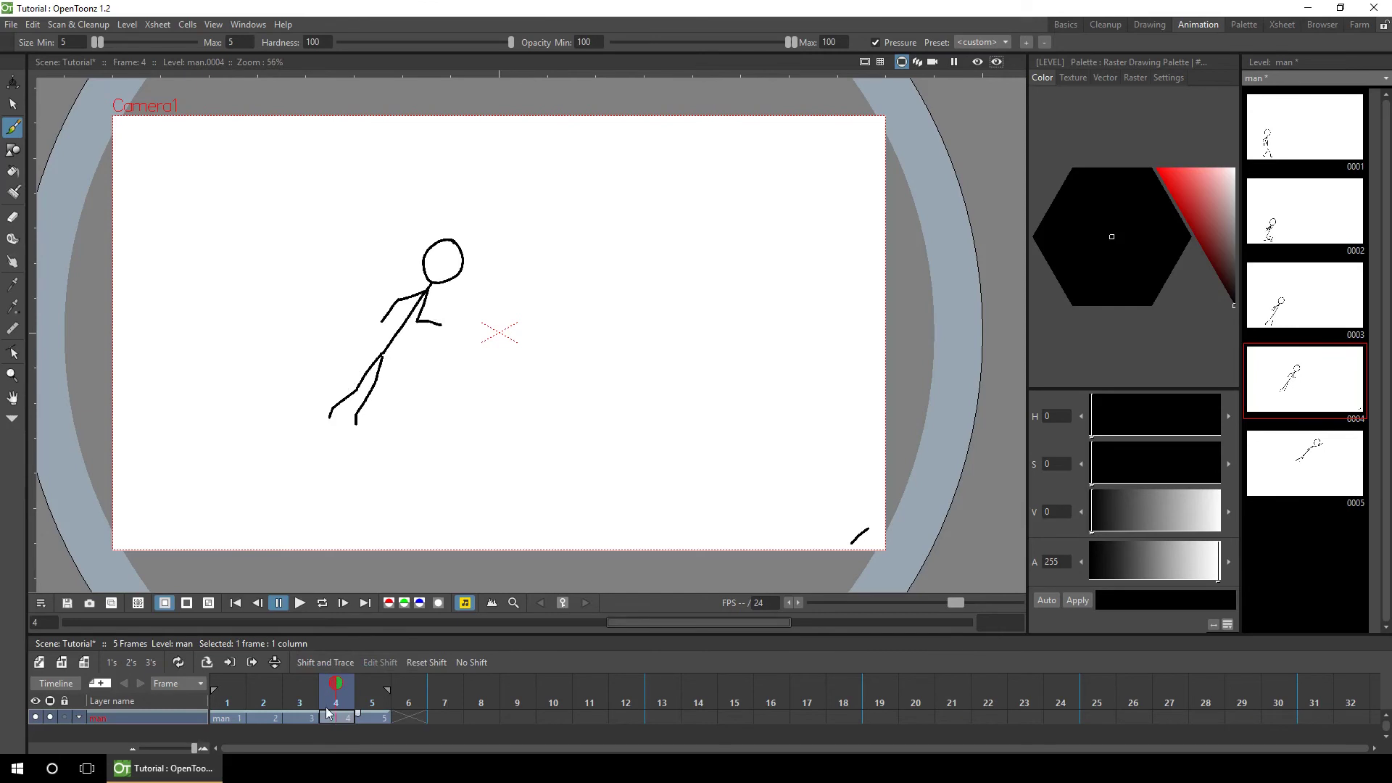
{"action": "mouse_move", "coordinate": [317, 702]}
{"action": "left_mouse_down"}
{"action": "mouse_move", "coordinate": [302, 707]}
{"action": "mouse_move", "coordinate": [383, 688]}
{"action": "mouse_move", "coordinate": [345, 707]}
{"action": "left_mouse_up"}
Step: Erase the placeholder stroke from frame 4 and briefly compare its pose with frames 3 and 5 using onion skin
{"action": "left_click", "coordinate": [15, 214]}
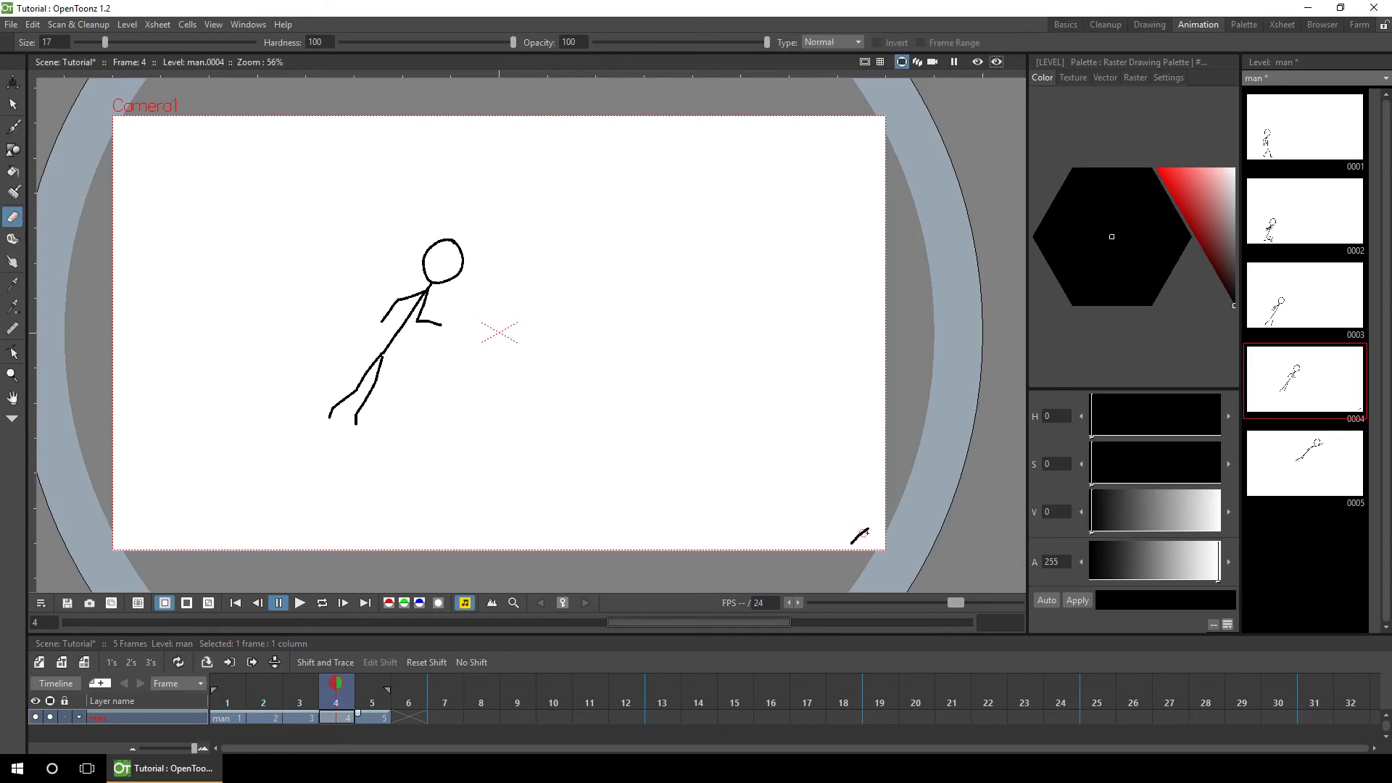
{"action": "left_click_drag", "start_coordinate": [867, 528], "coordinate": [851, 544]}
{"action": "left_click", "coordinate": [300, 683]}
{"action": "left_click", "coordinate": [373, 683]}
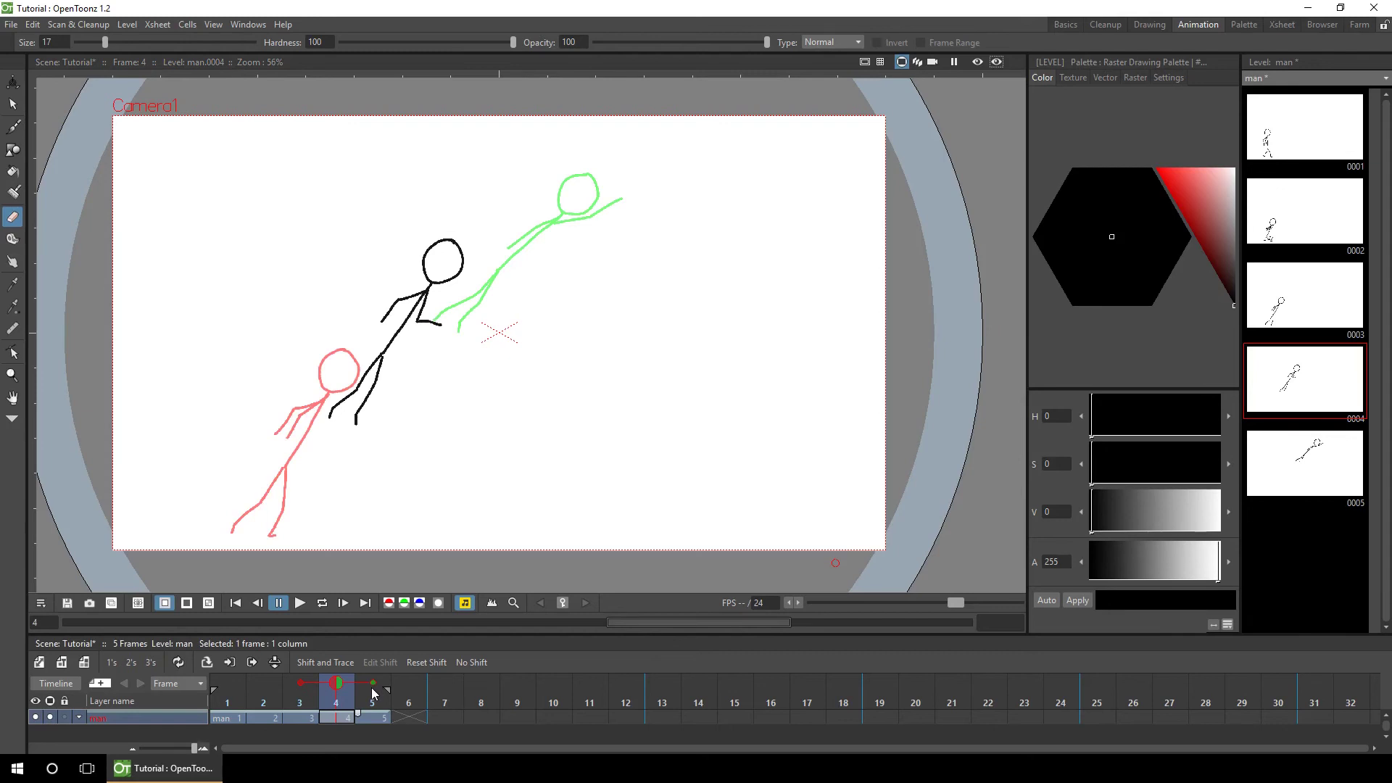
{"action": "left_click", "coordinate": [300, 683]}
{"action": "left_click", "coordinate": [373, 683]}
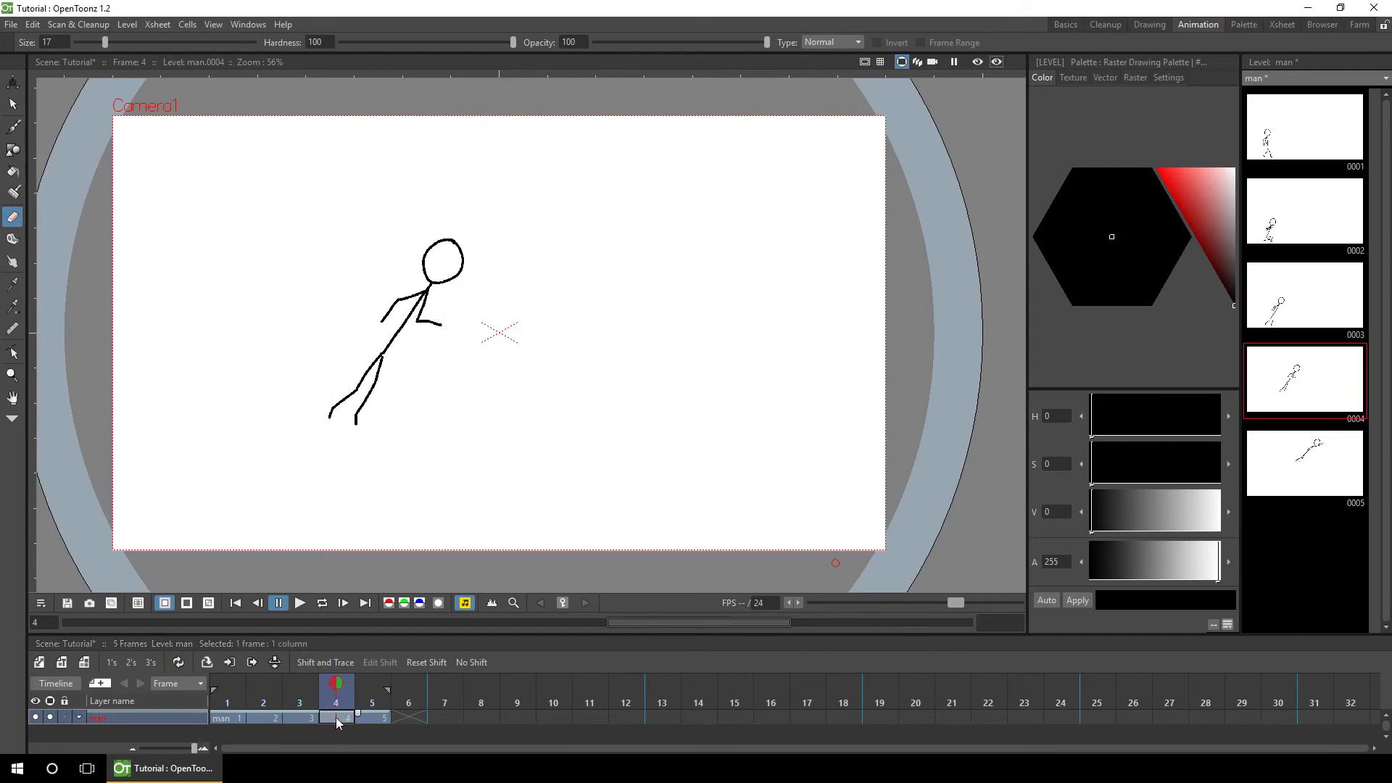
Step: Insert an empty cell at frame 5 and create its drawing with a short placeholder brush stroke in the canvas's lower-right corner
{"action": "left_click", "coordinate": [363, 717]}
{"action": "key", "text": "Insert"}
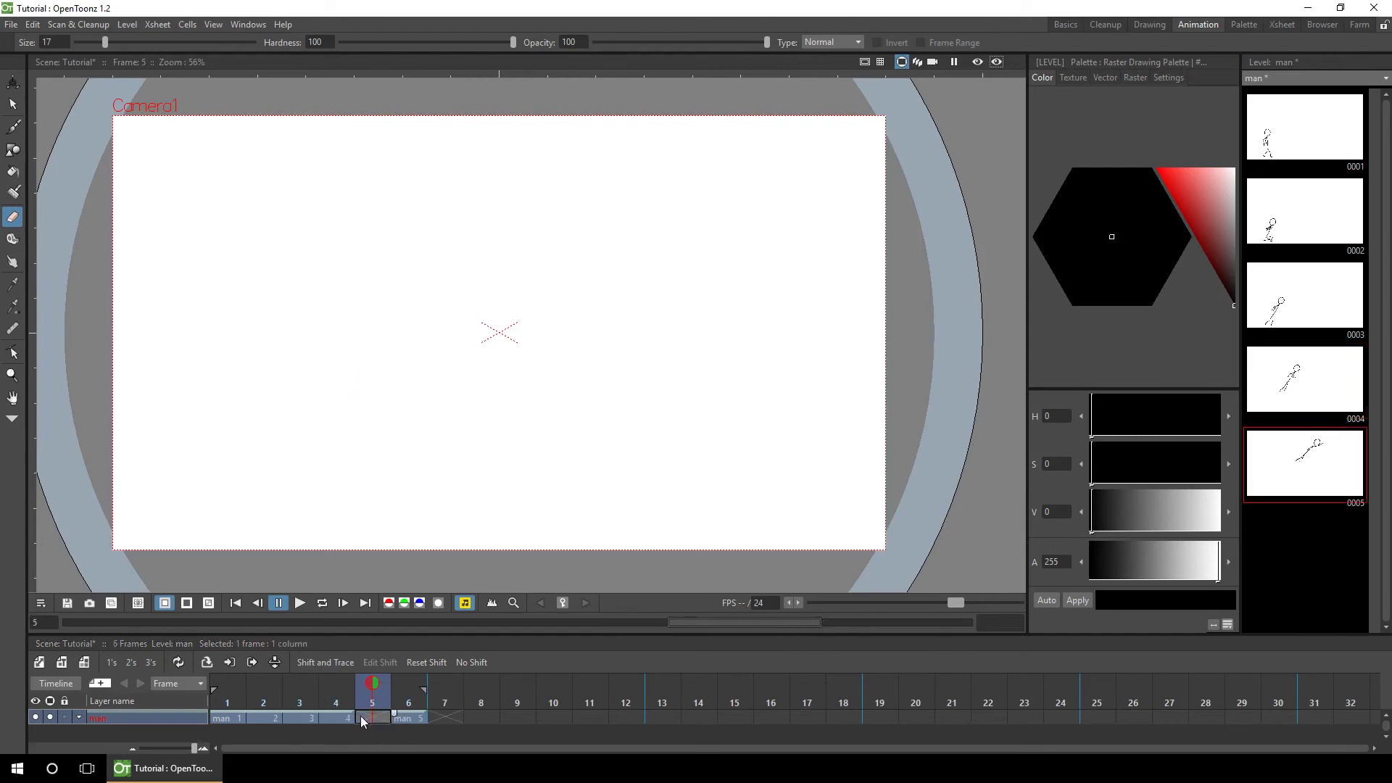
{"action": "left_click", "coordinate": [13, 127]}
{"action": "left_click_drag", "start_coordinate": [854, 515], "coordinate": [833, 535]}
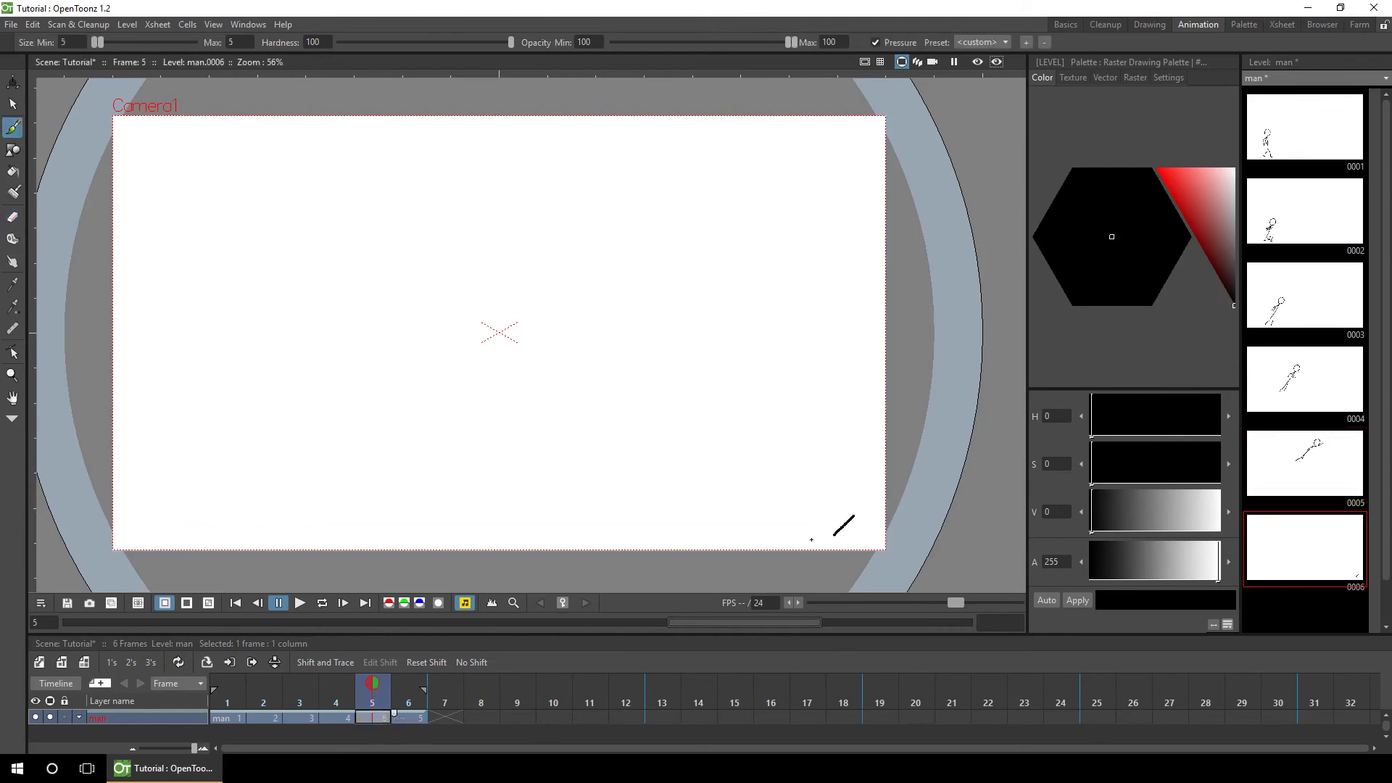
Step: Autorenumber the man layer's drawings in frames 1 to 6 and check the drawings in frames 6, 5 and 4
{"action": "left_click", "coordinate": [403, 715]}
{"action": "left_click", "coordinate": [214, 718]}
{"action": "left_click", "coordinate": [386, 714], "text": "shift"}
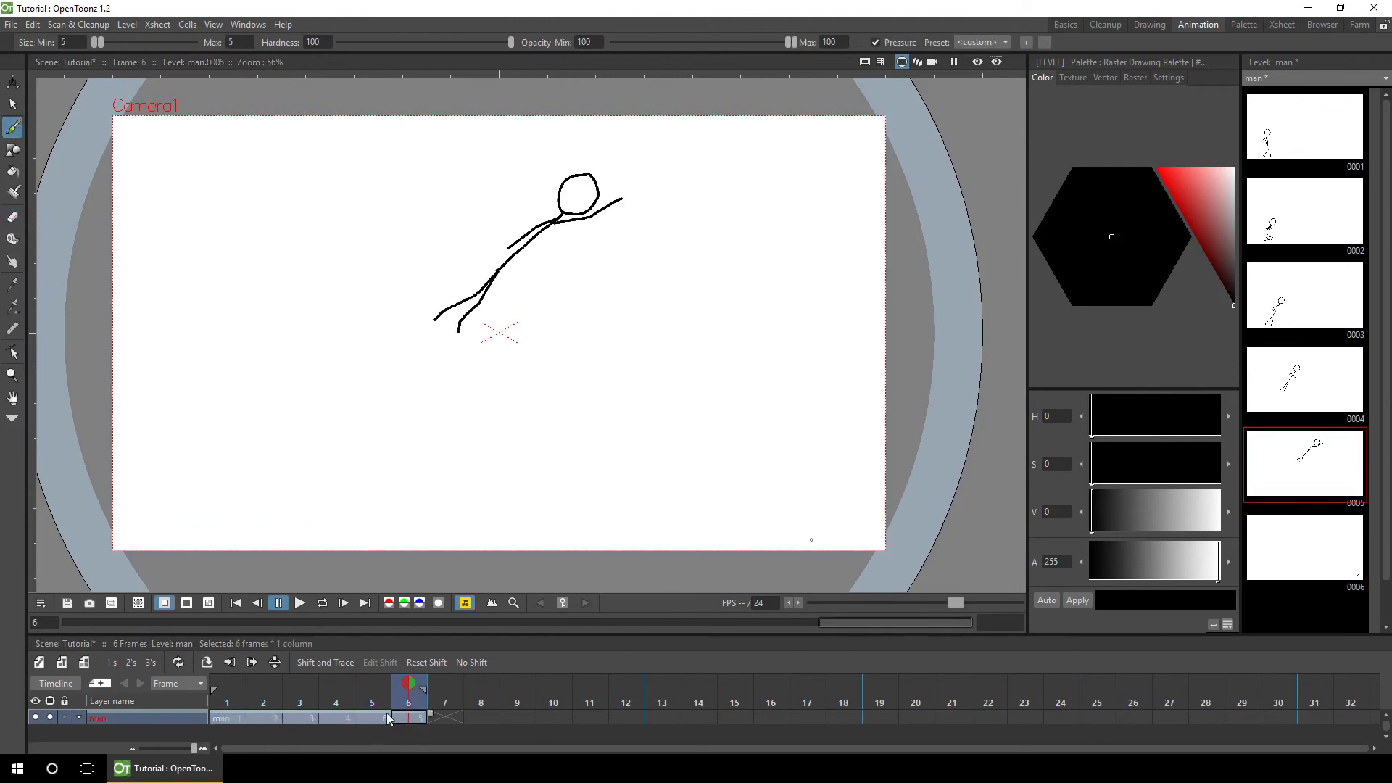
{"action": "right_click", "coordinate": [386, 714]}
{"action": "left_click", "coordinate": [436, 493]}
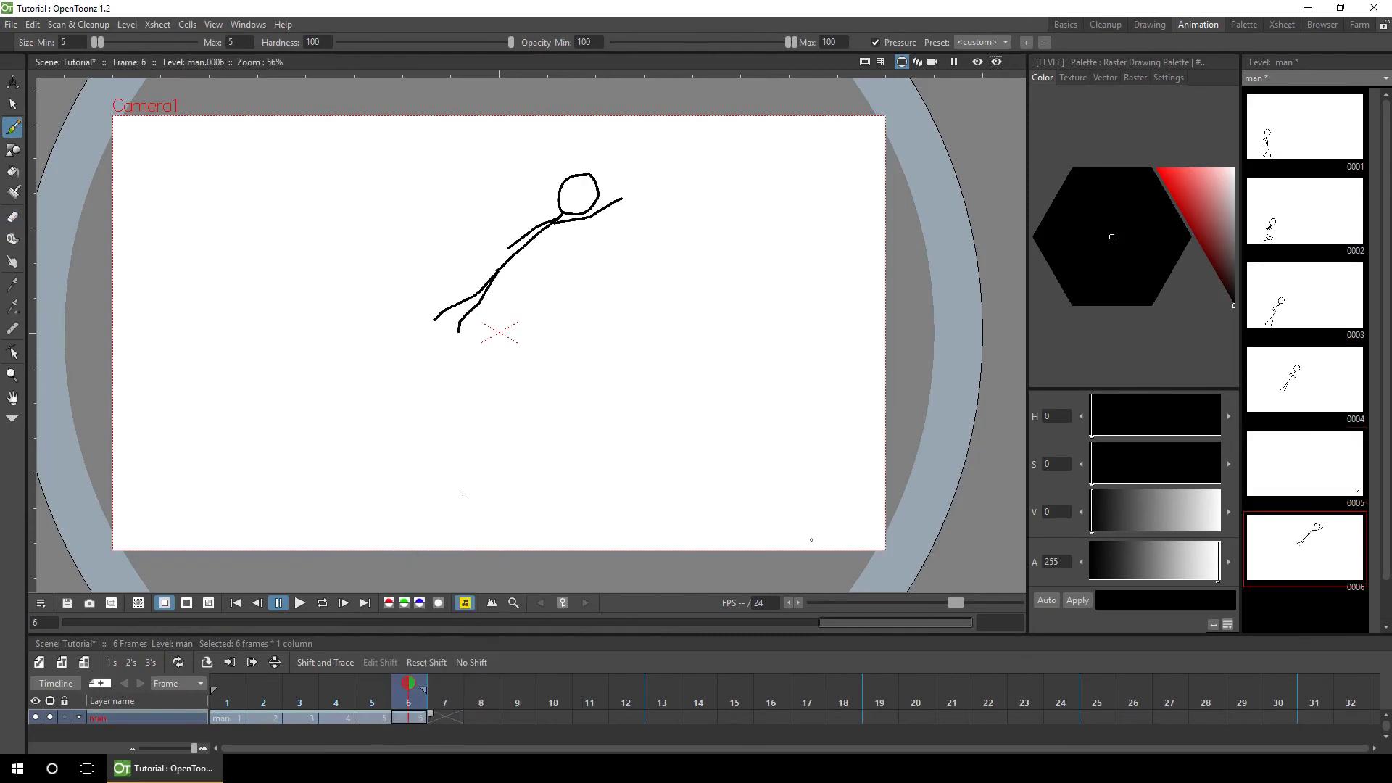
{"action": "left_click", "coordinate": [406, 714]}
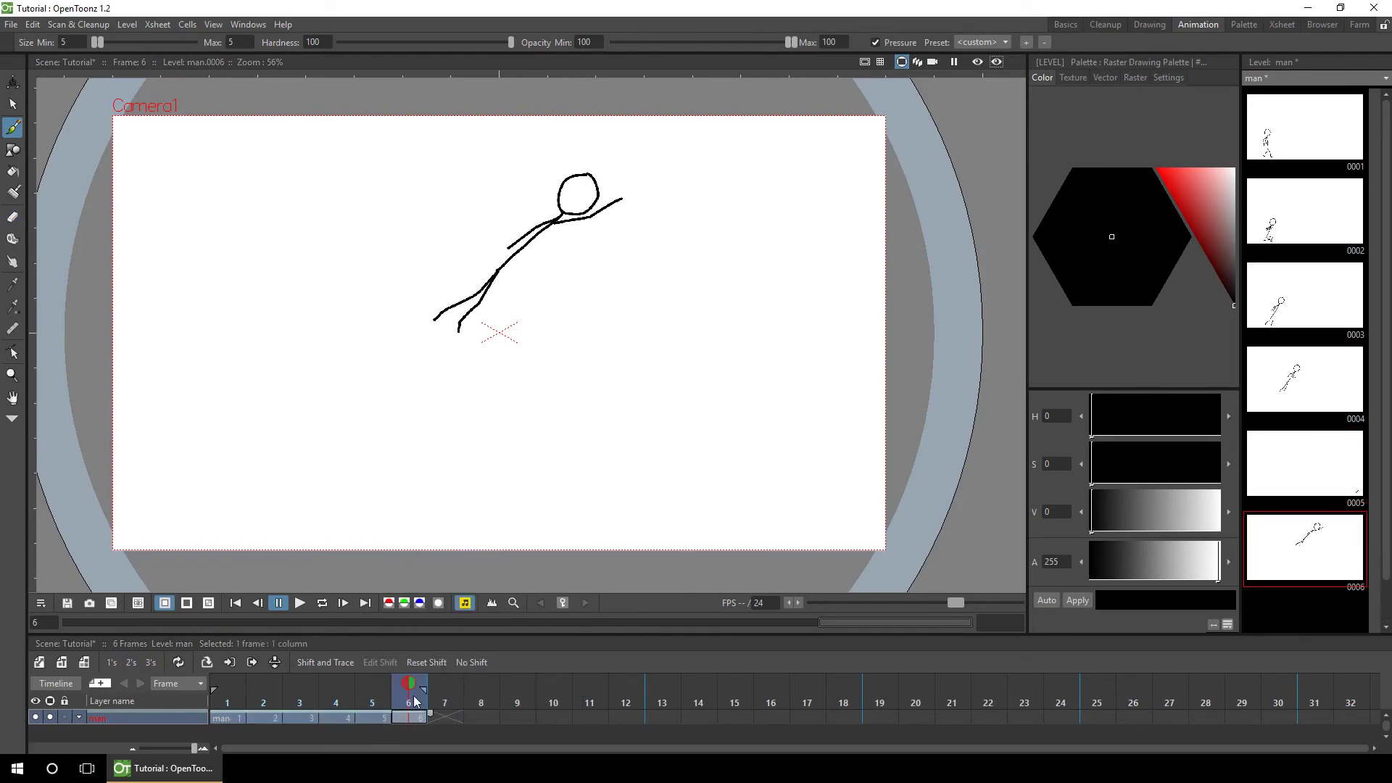
{"action": "left_click", "coordinate": [373, 717]}
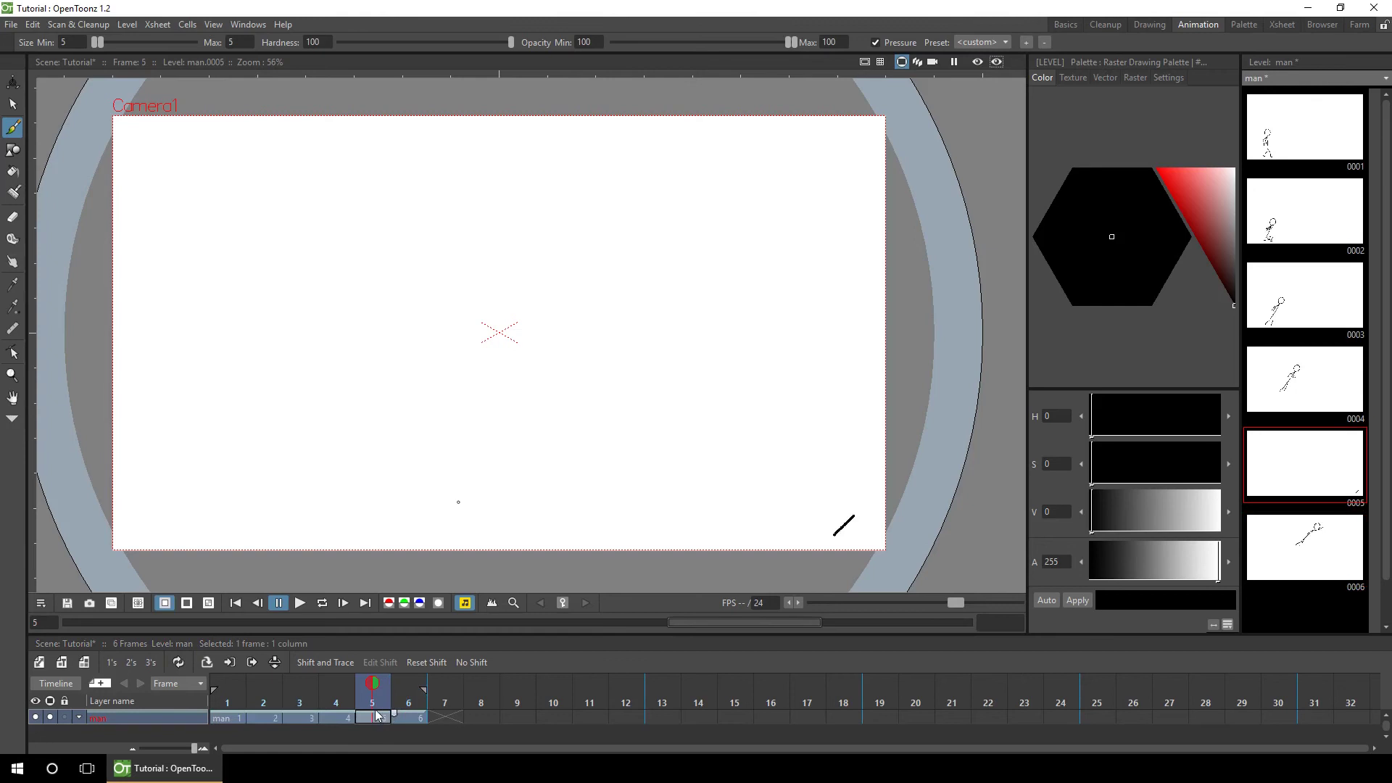
{"action": "left_click", "coordinate": [332, 714]}
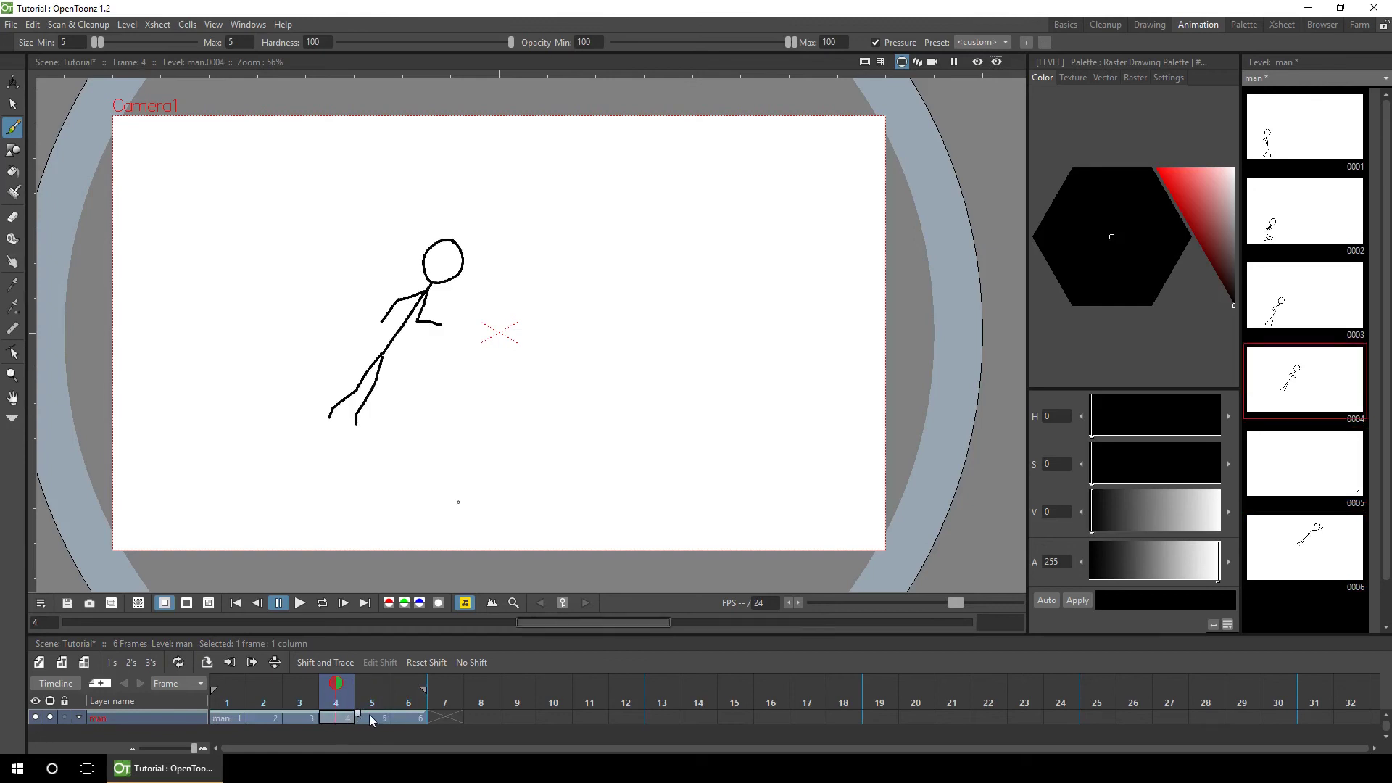
Step: In frame 5, turn on Shift and Trace and link the neighbouring ghosts neck to neck with a shift trajectory line
{"action": "left_click", "coordinate": [369, 715]}
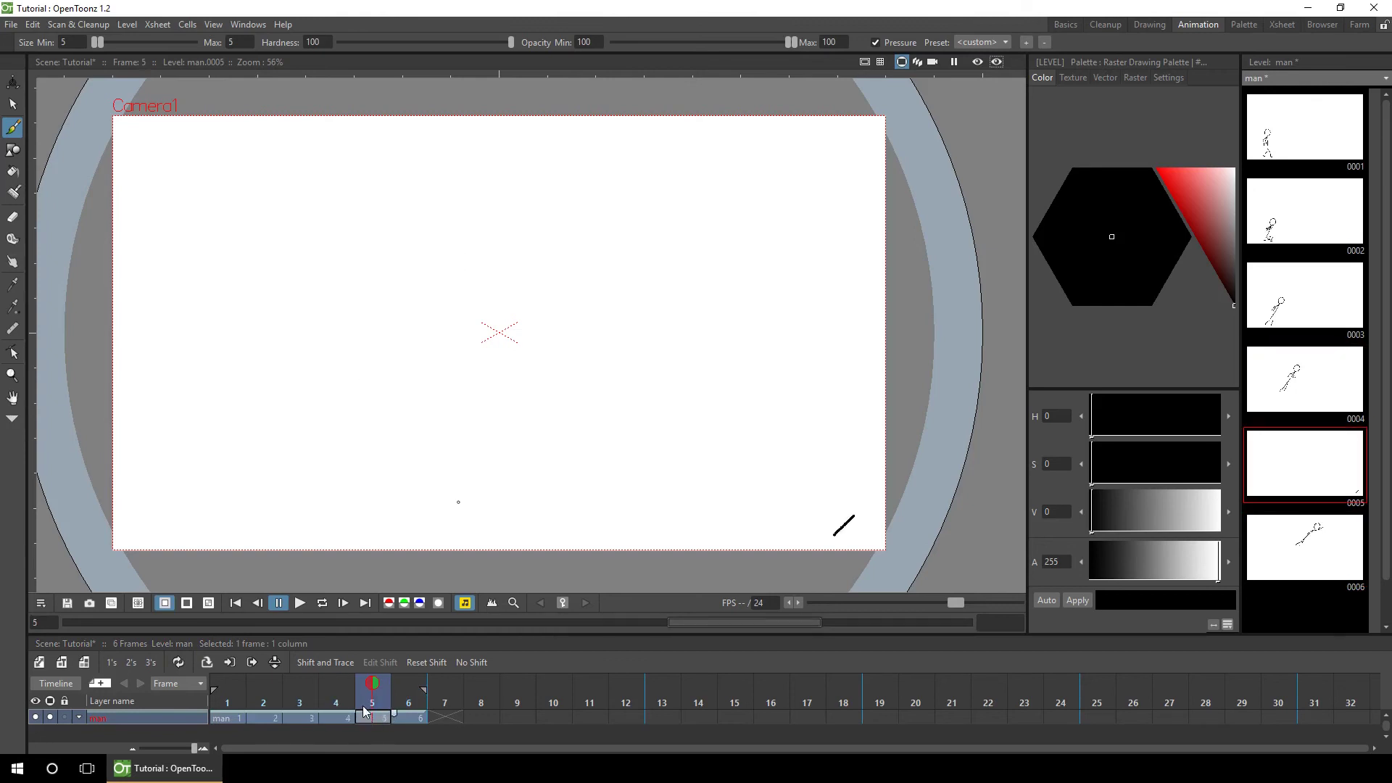
{"action": "left_click", "coordinate": [325, 662]}
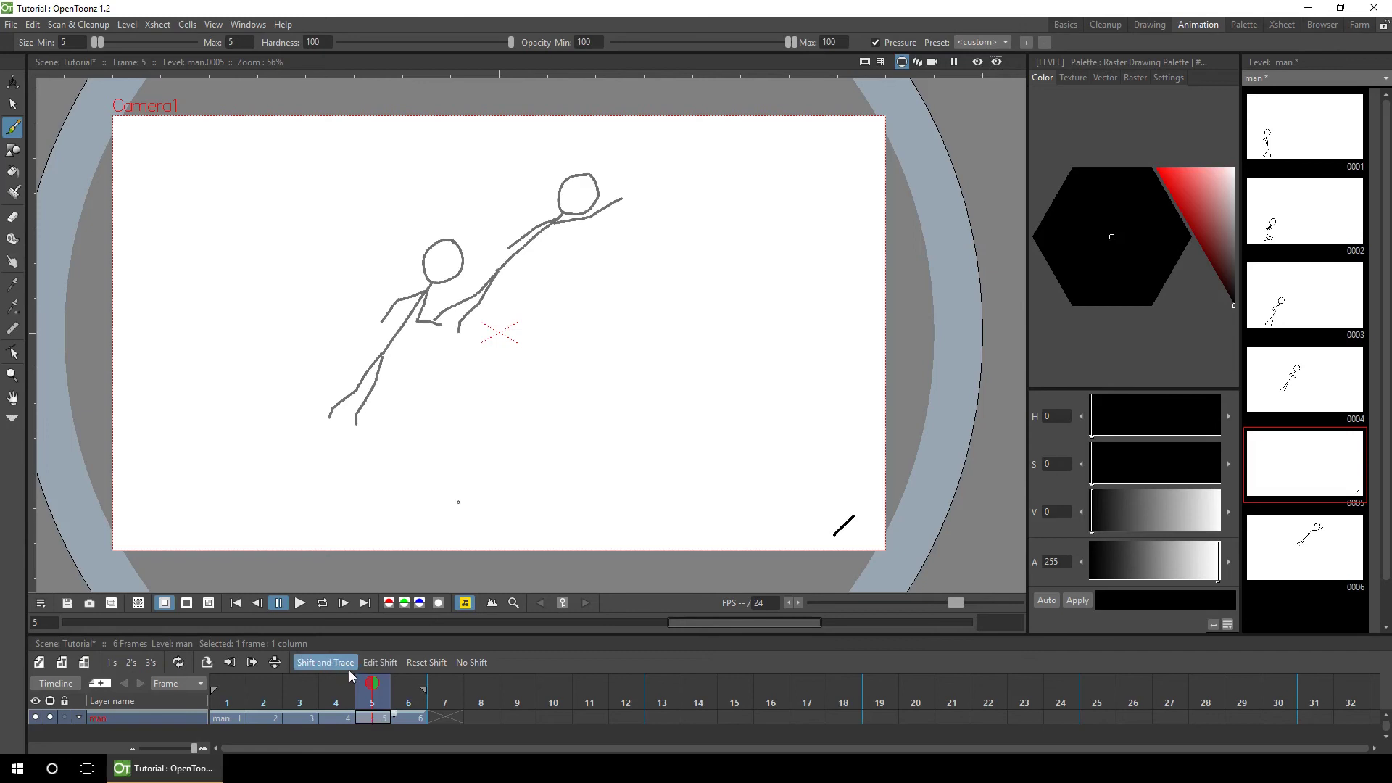
{"action": "left_click", "coordinate": [380, 662]}
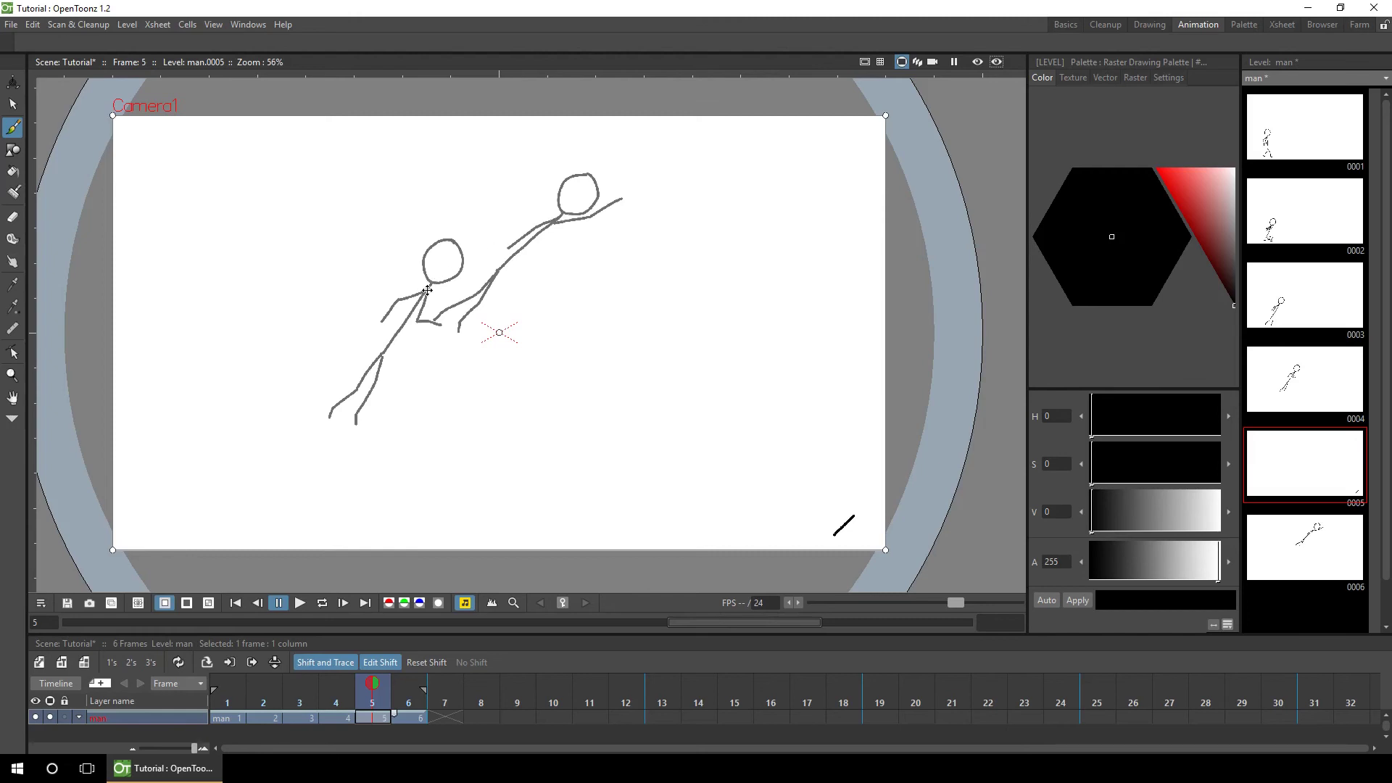
{"action": "left_click_drag", "start_coordinate": [427, 289], "coordinate": [564, 210]}
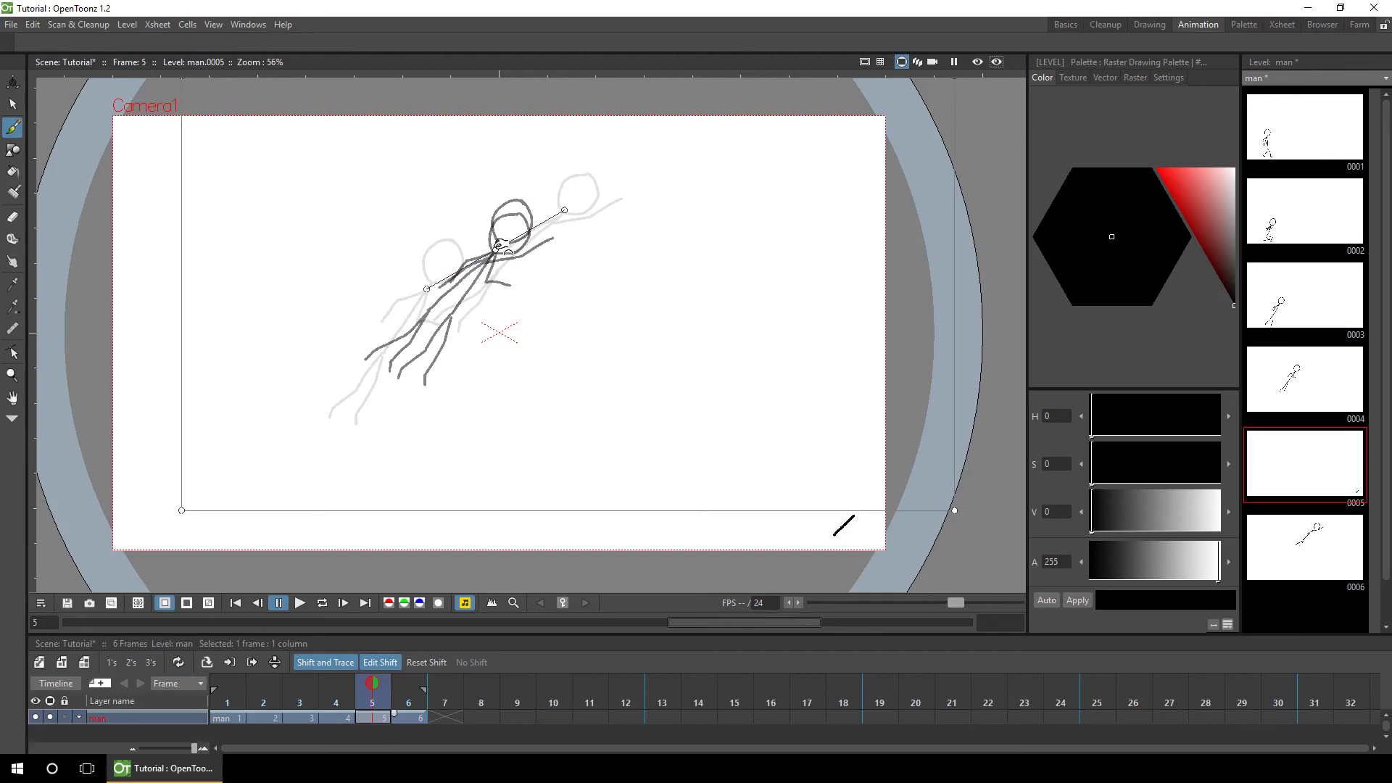
Step: Bend the trajectory line into an upward arc, then rotate frame 4's ghost counterclockwise and place its neck on the arc
{"action": "mouse_move", "coordinate": [955, 510]}
{"action": "left_mouse_down"}
{"action": "mouse_move", "coordinate": [1000, 470]}
{"action": "mouse_move", "coordinate": [962, 498]}
{"action": "mouse_move", "coordinate": [981, 213]}
{"action": "mouse_move", "coordinate": [954, 360]}
{"action": "left_mouse_up"}
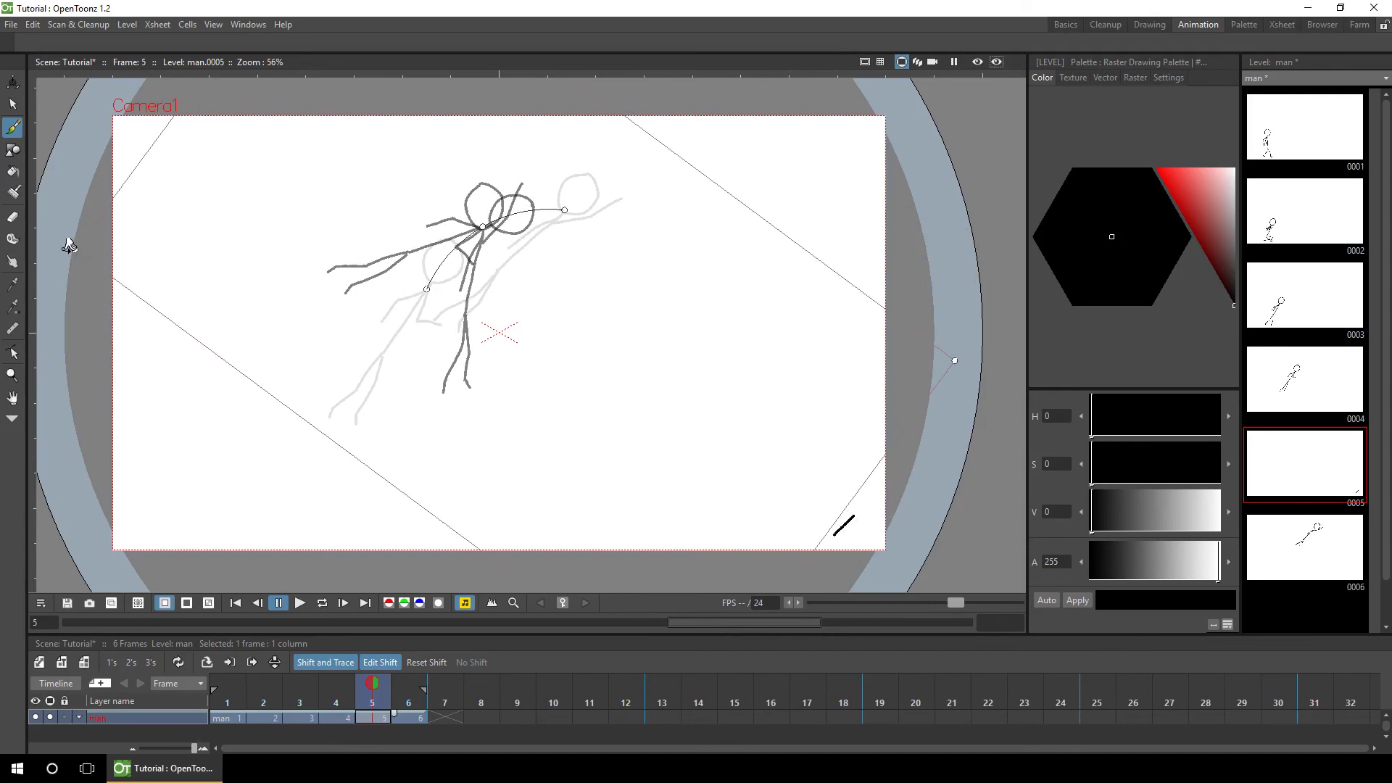
{"action": "left_click_drag", "start_coordinate": [73, 249], "coordinate": [242, 435]}
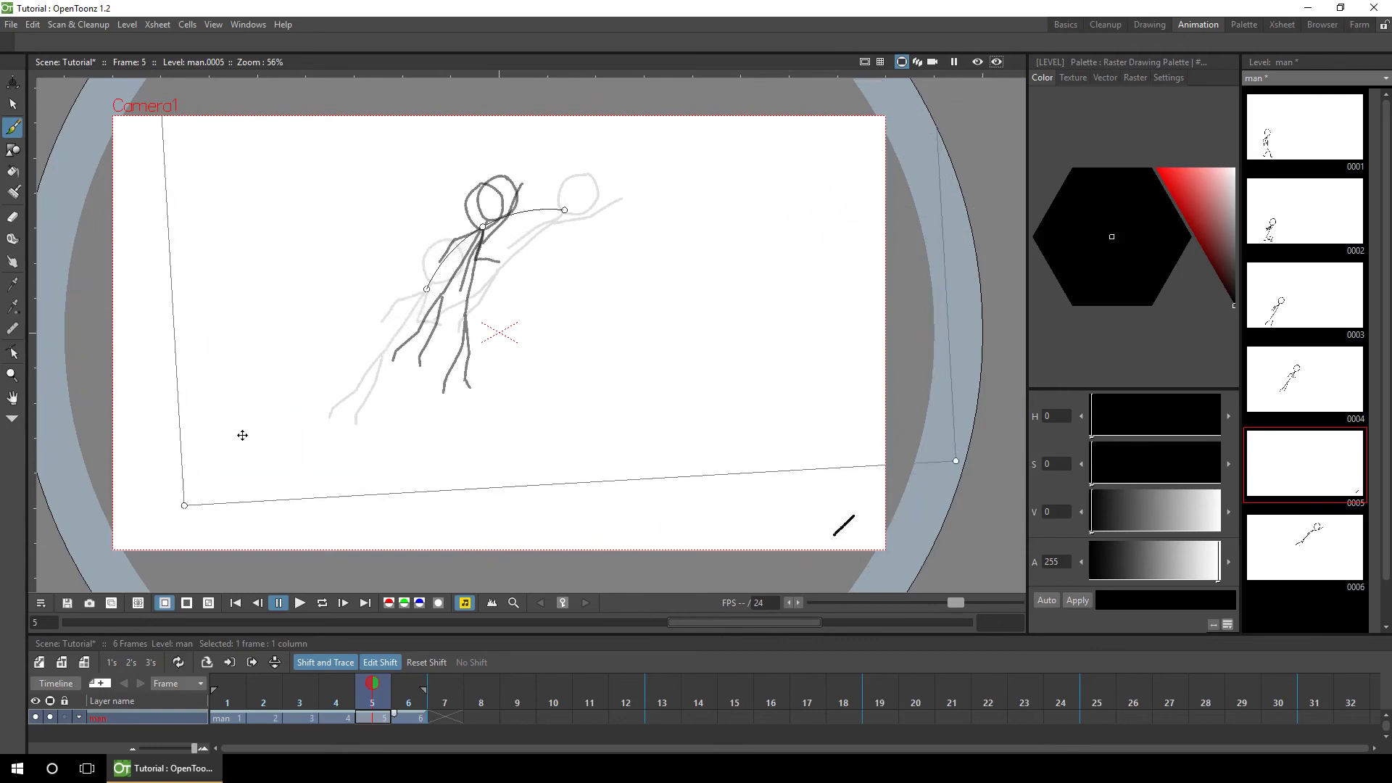
{"action": "left_click_drag", "start_coordinate": [591, 256], "coordinate": [534, 249]}
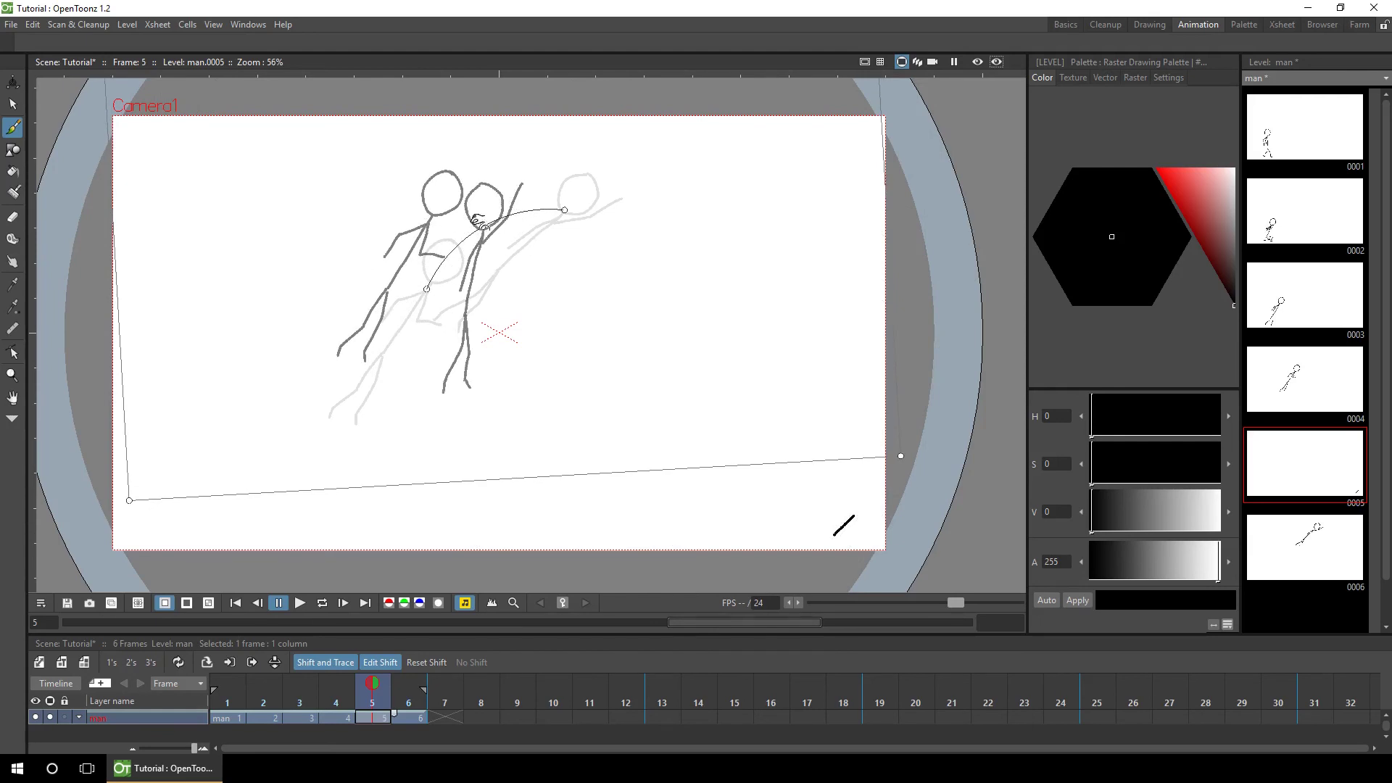
{"action": "left_click_drag", "start_coordinate": [430, 223], "coordinate": [491, 228]}
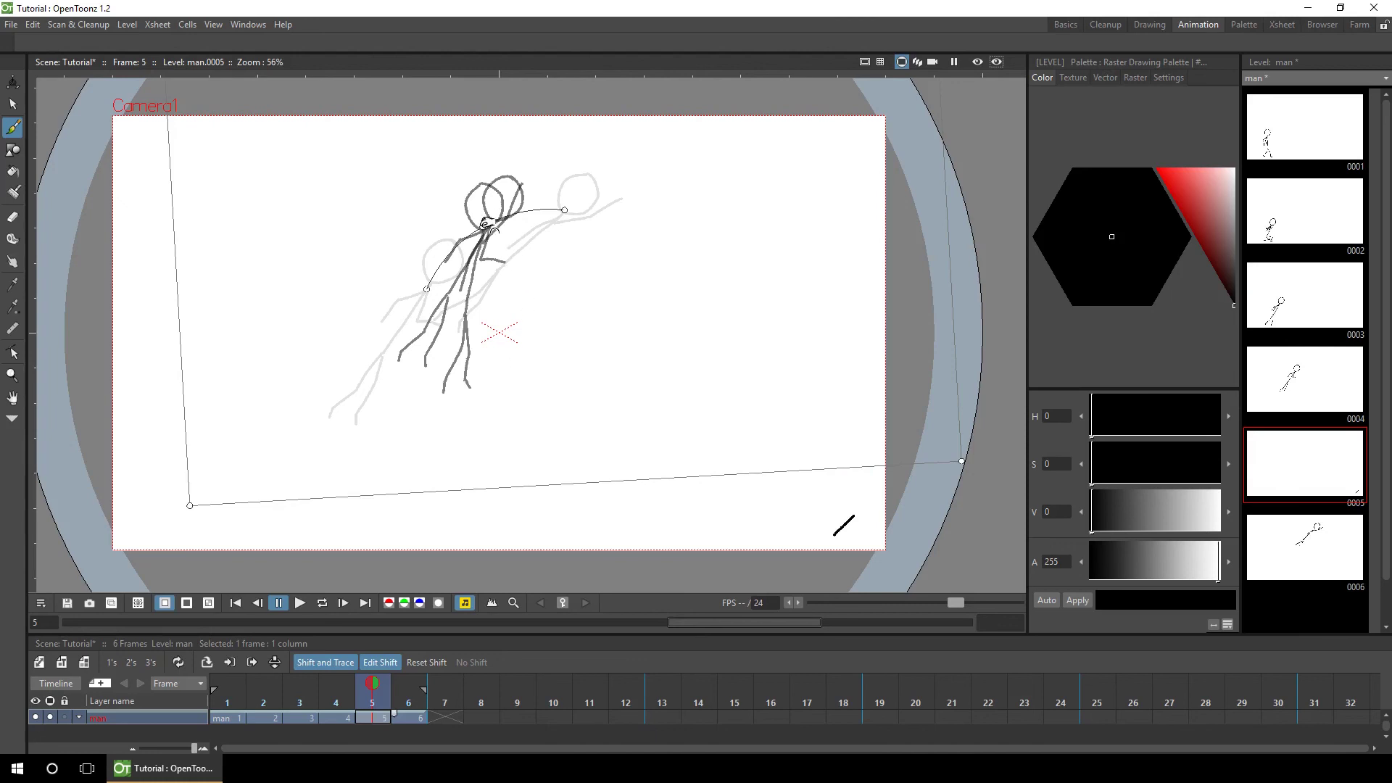
Step: Flatten the arc slightly, rotate frame 4's ghost to lean along the other ghost, and finish editing the shift
{"action": "left_click_drag", "start_coordinate": [961, 461], "coordinate": [982, 304]}
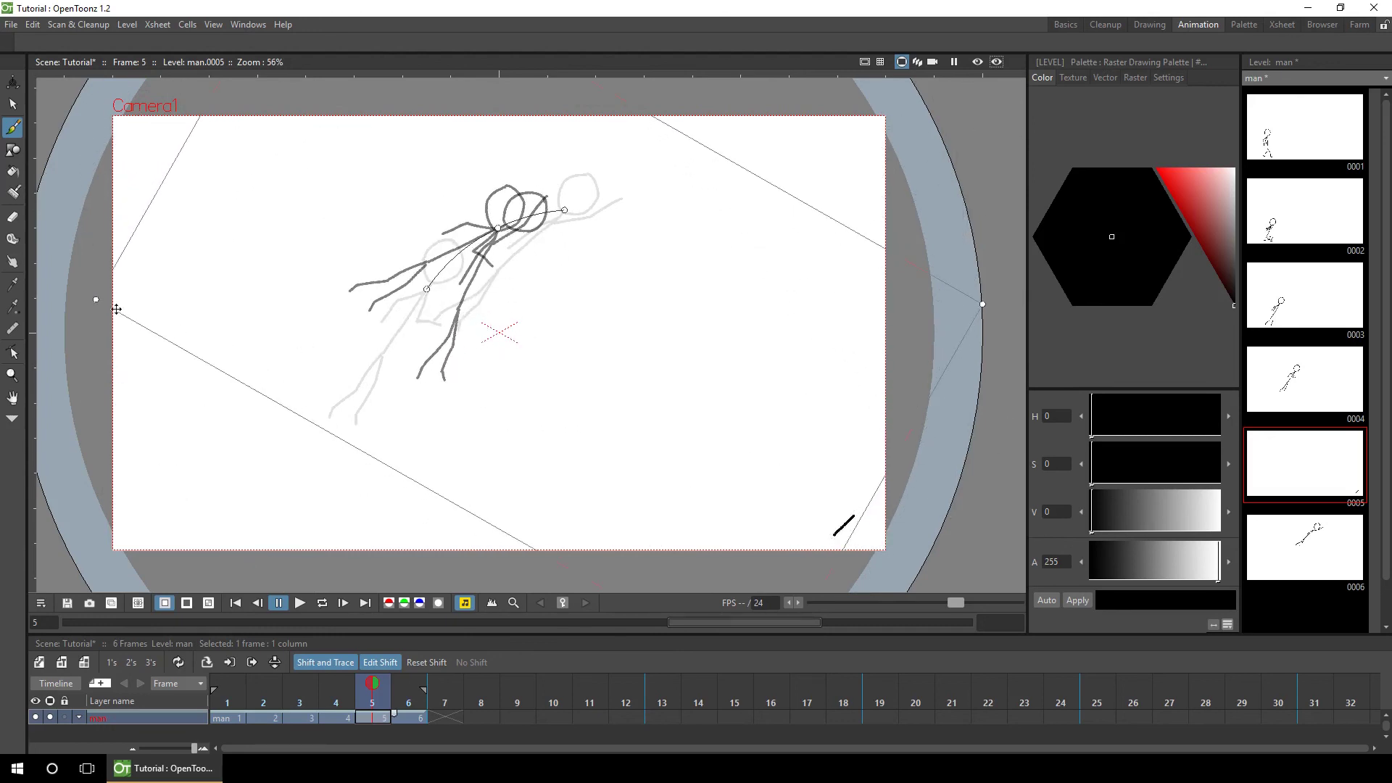
{"action": "left_click_drag", "start_coordinate": [93, 299], "coordinate": [152, 496]}
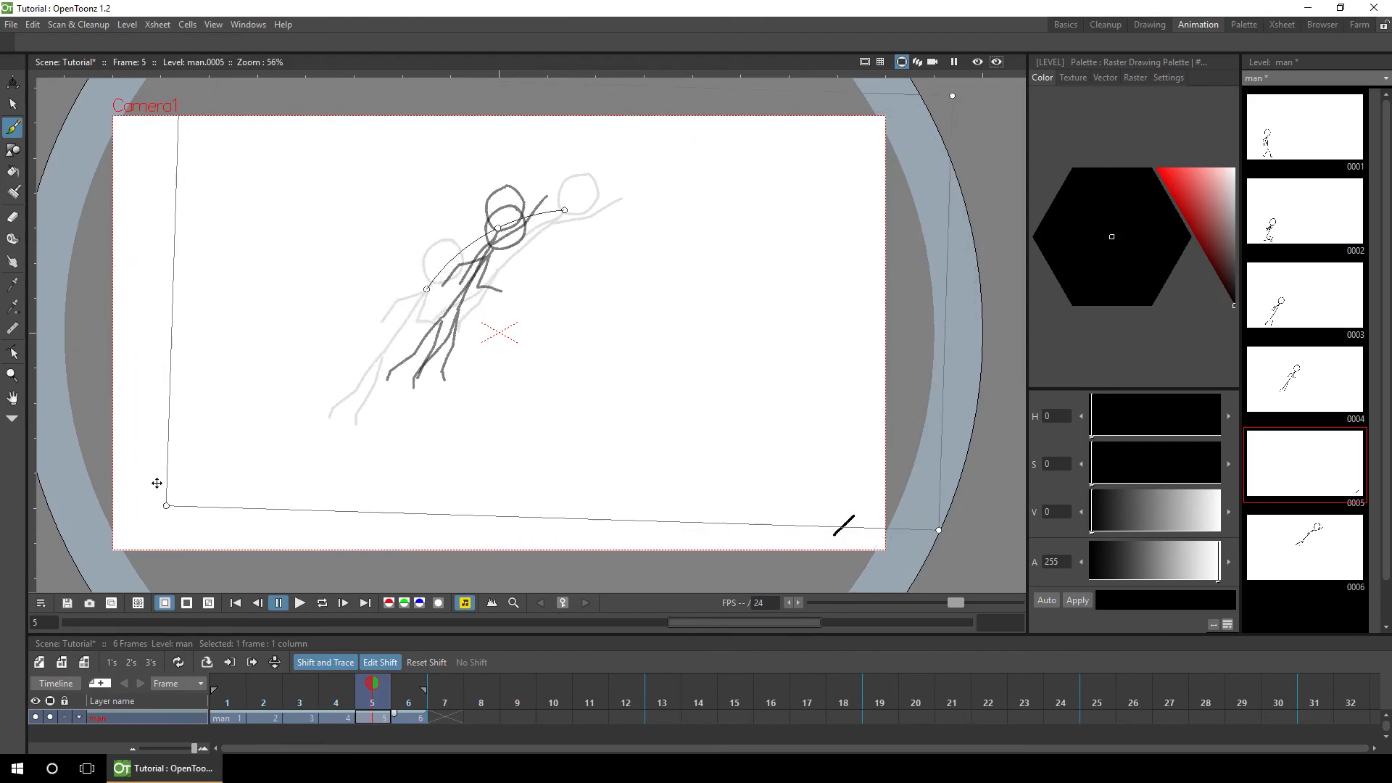
{"action": "left_click", "coordinate": [385, 664]}
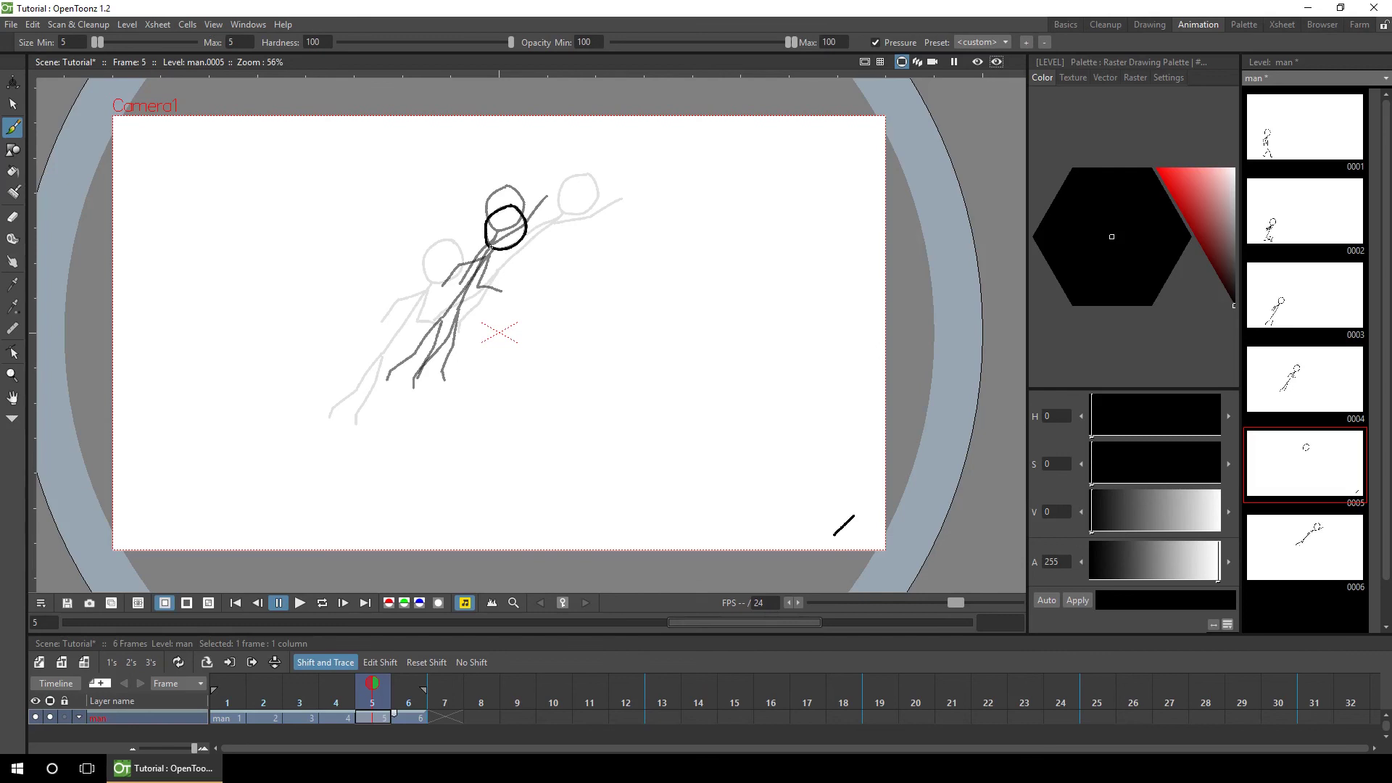
Step: Draw the in-between stick figure in frame 5 over the ghosts, then reset the shift and turn off Shift and Trace
{"action": "left_click_drag", "start_coordinate": [491, 247], "coordinate": [389, 378]}
{"action": "left_click_drag", "start_coordinate": [441, 321], "coordinate": [416, 373]}
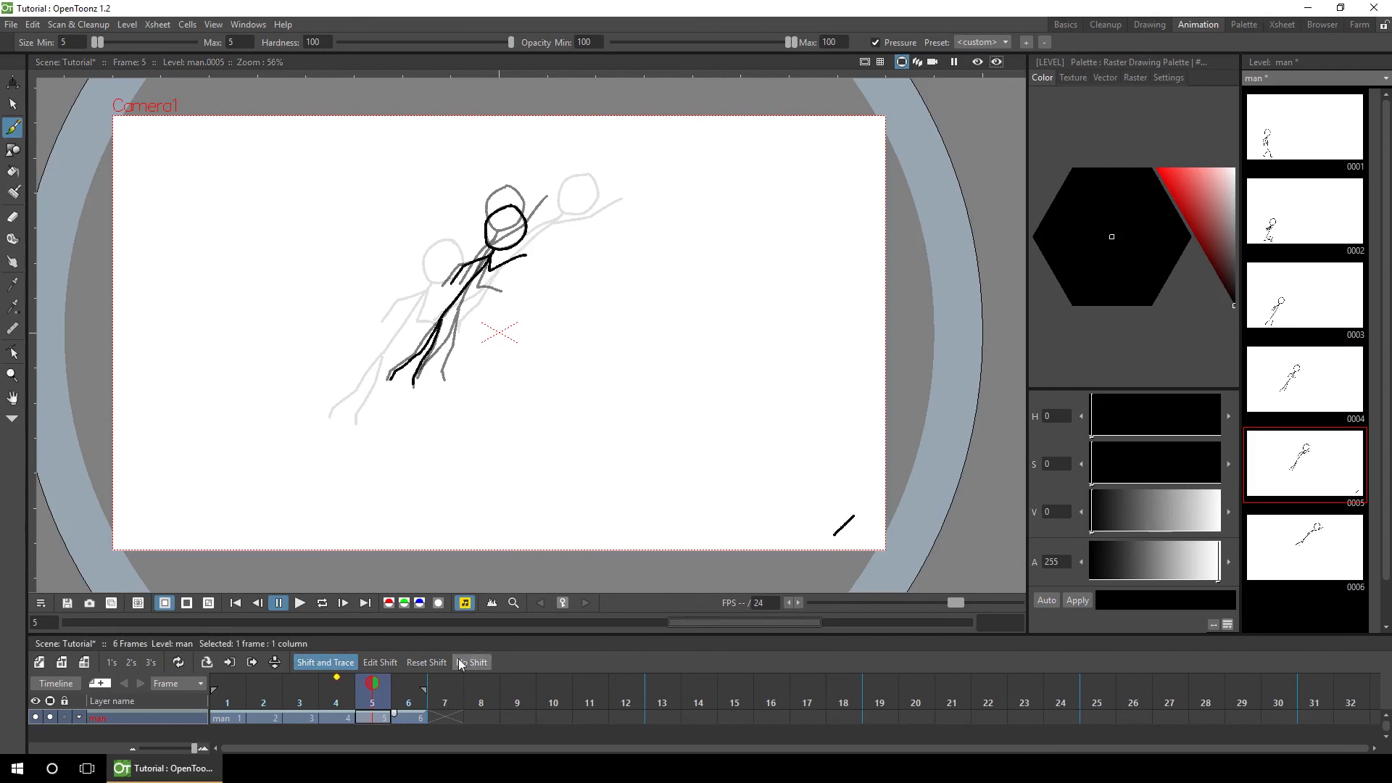
{"action": "left_click", "coordinate": [426, 662]}
{"action": "left_click", "coordinate": [325, 663]}
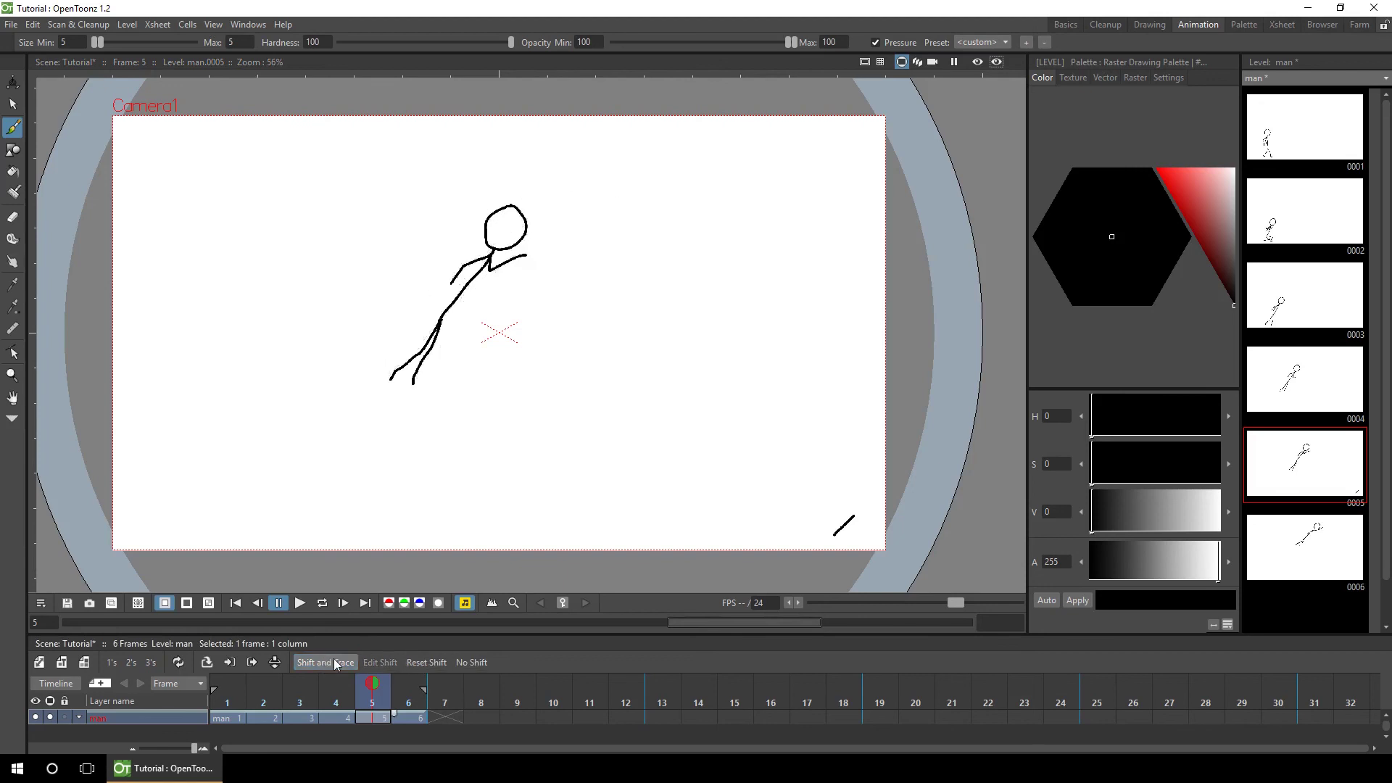
Step: Scrub through frames 4 to 6, return to frame 5 and erase its placeholder stroke
{"action": "mouse_move", "coordinate": [338, 703]}
{"action": "left_mouse_down"}
{"action": "mouse_move", "coordinate": [427, 696]}
{"action": "mouse_move", "coordinate": [327, 712]}
{"action": "mouse_move", "coordinate": [423, 698]}
{"action": "left_mouse_up"}
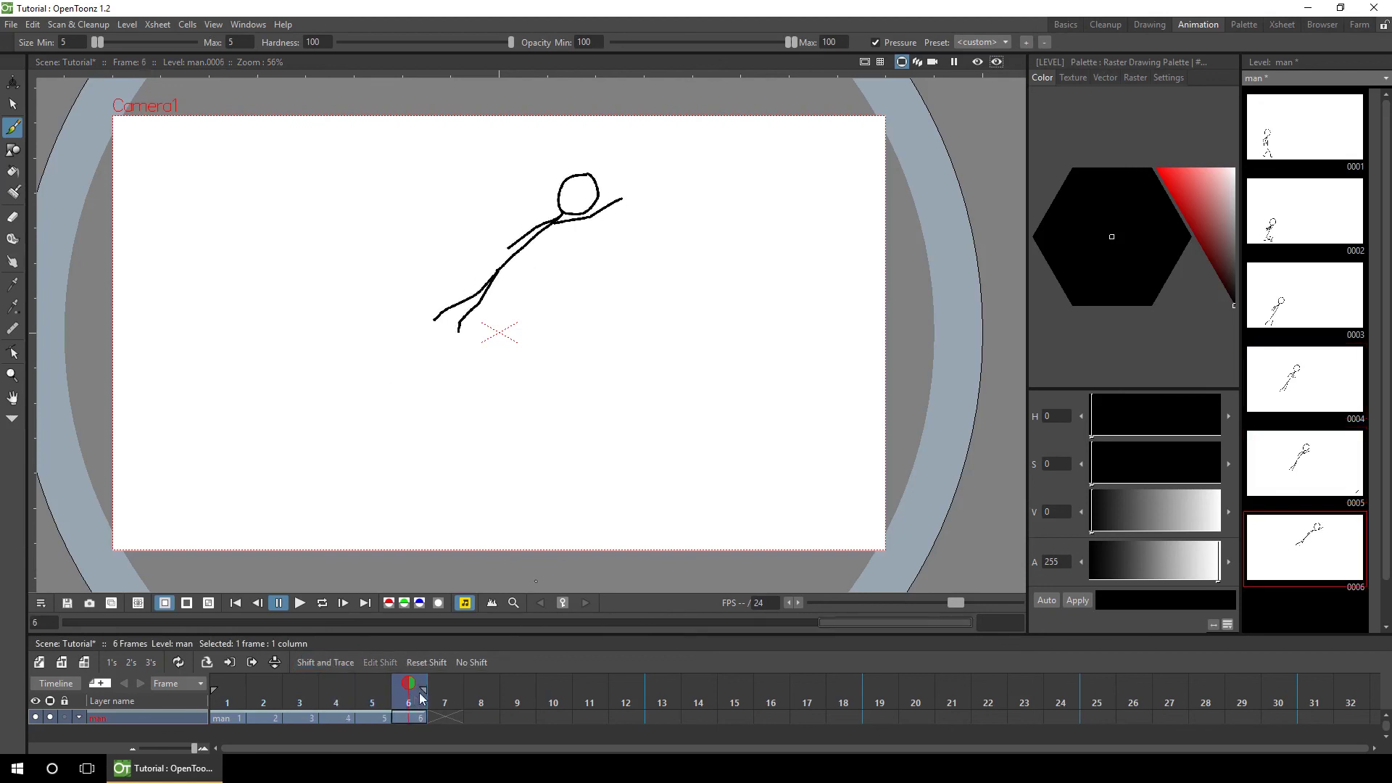
{"action": "left_click", "coordinate": [376, 717]}
{"action": "left_click", "coordinate": [13, 217]}
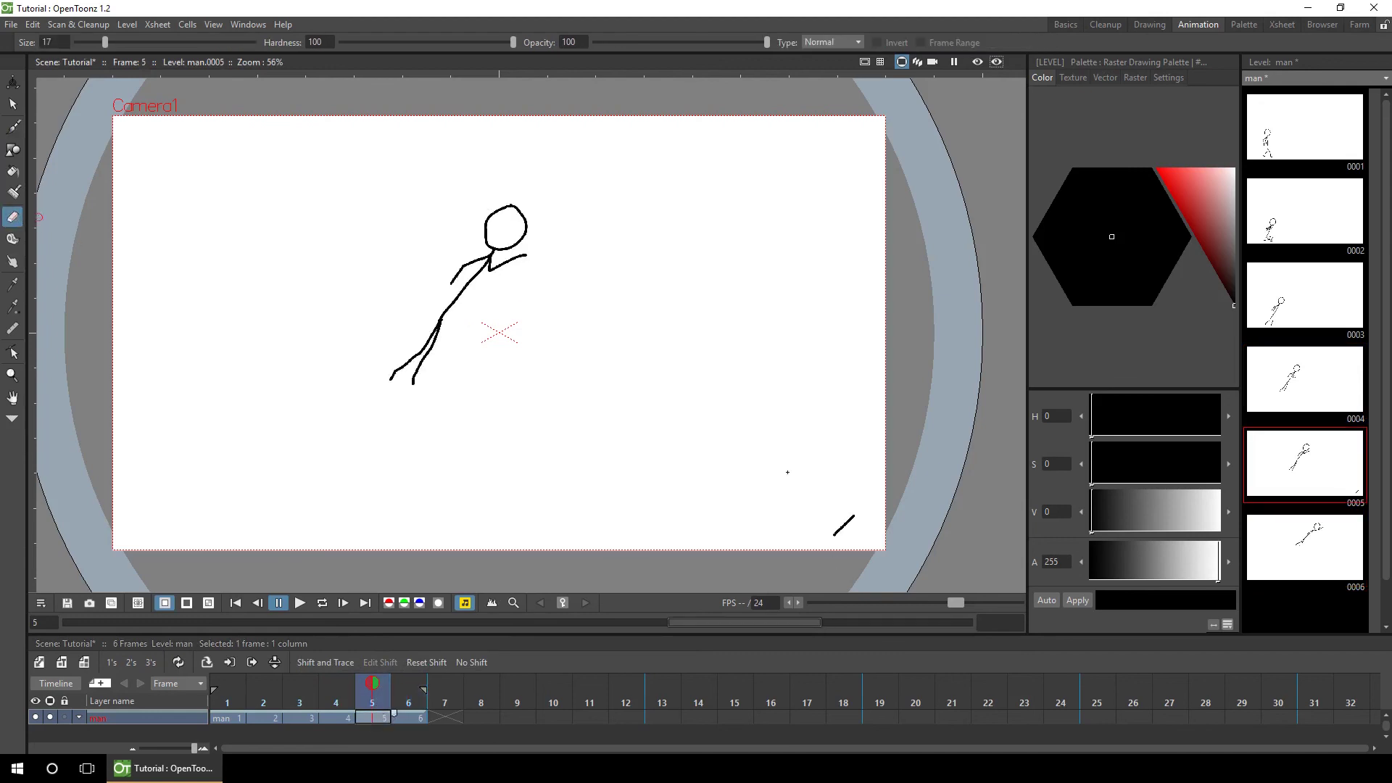
{"action": "left_click_drag", "start_coordinate": [850, 518], "coordinate": [846, 523]}
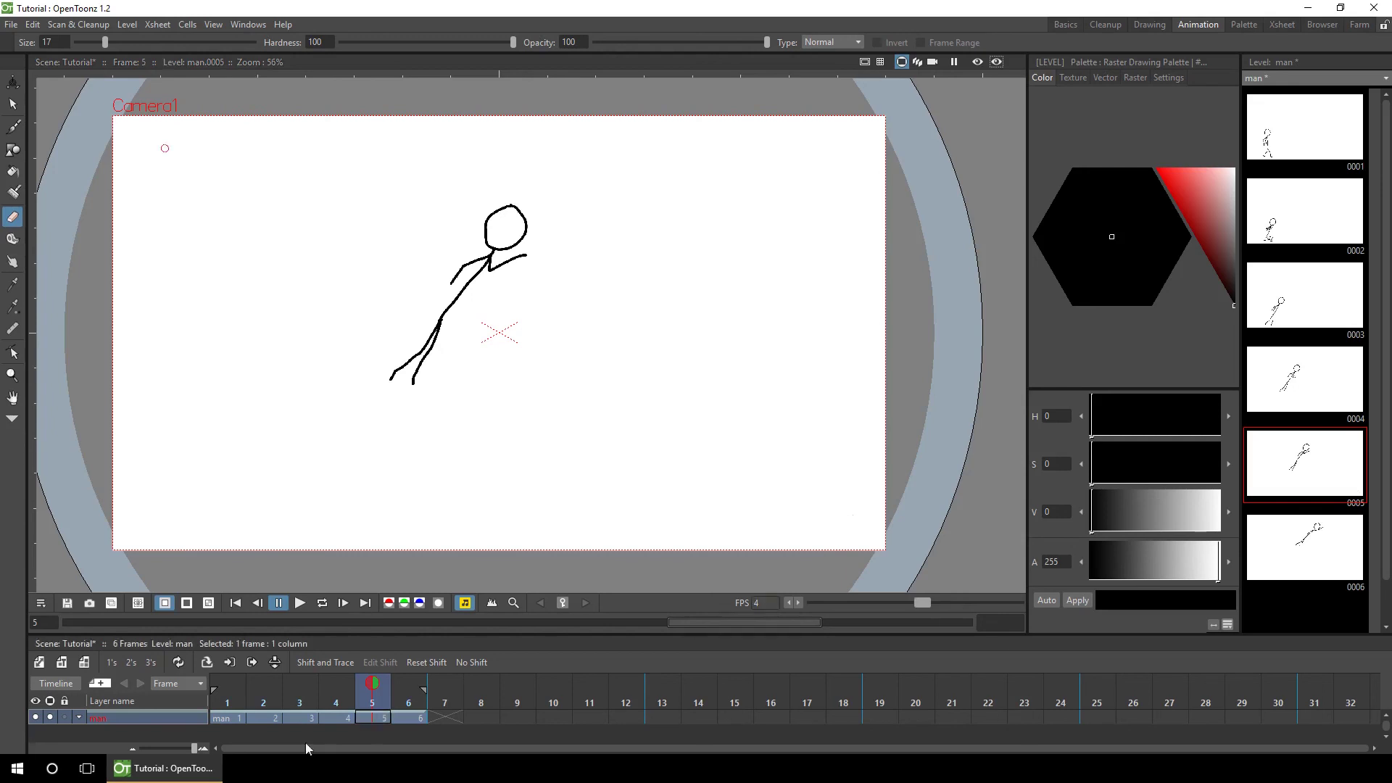
Step: Play the six-frame jump animation in a loop at 4 FPS
{"action": "left_click", "coordinate": [322, 604]}
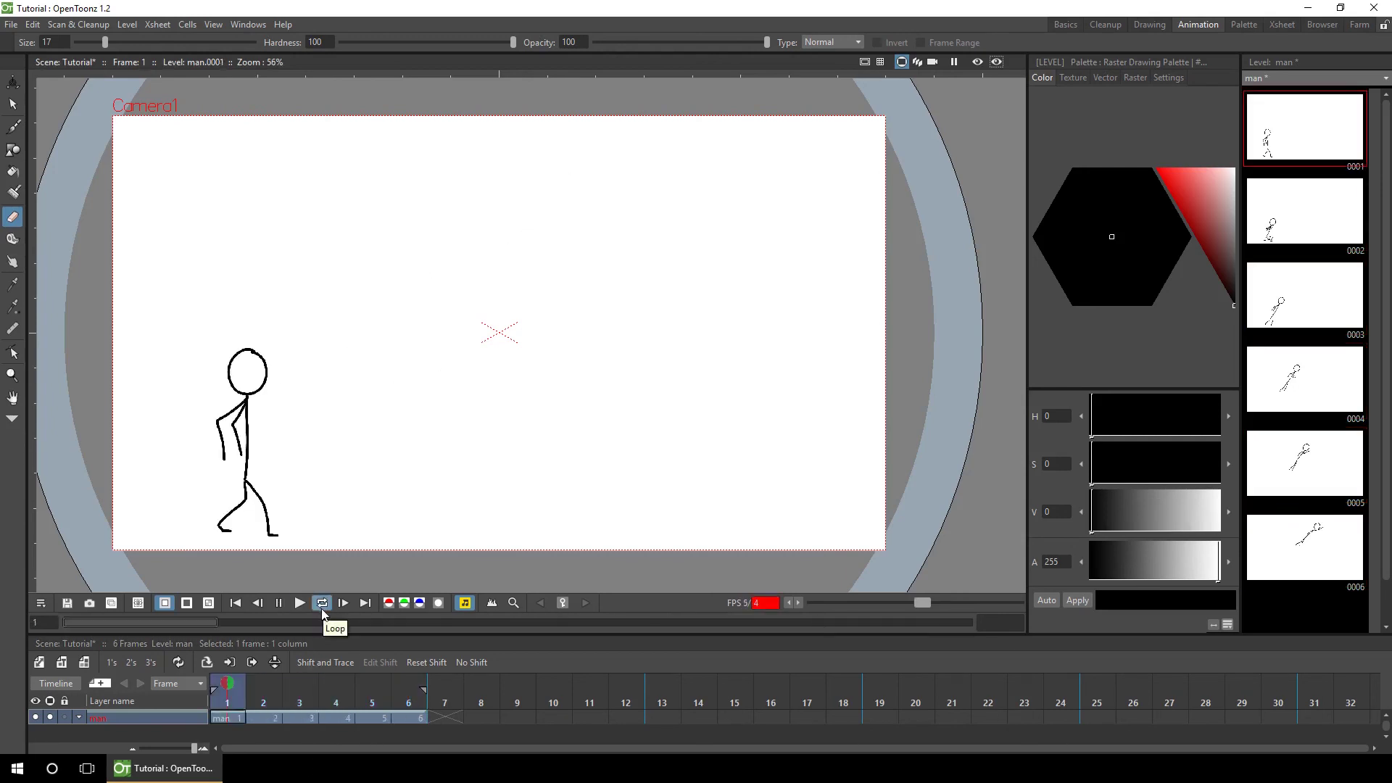